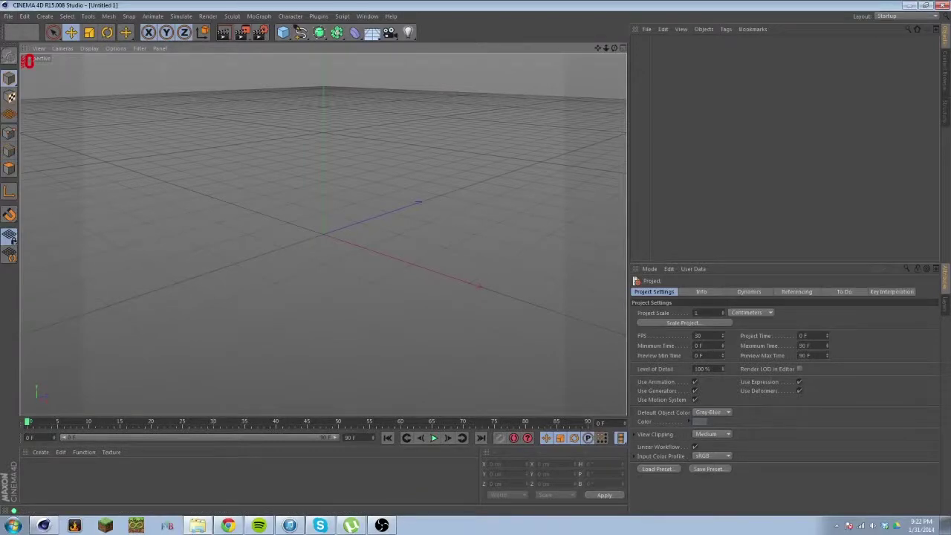
- Launch Mineways.exe from the mineways folder, minimize the folder window and maximize the Mineways window
{"action": "left_click_drag", "start_coordinate": [950, 72], "coordinate": [381, 61]}
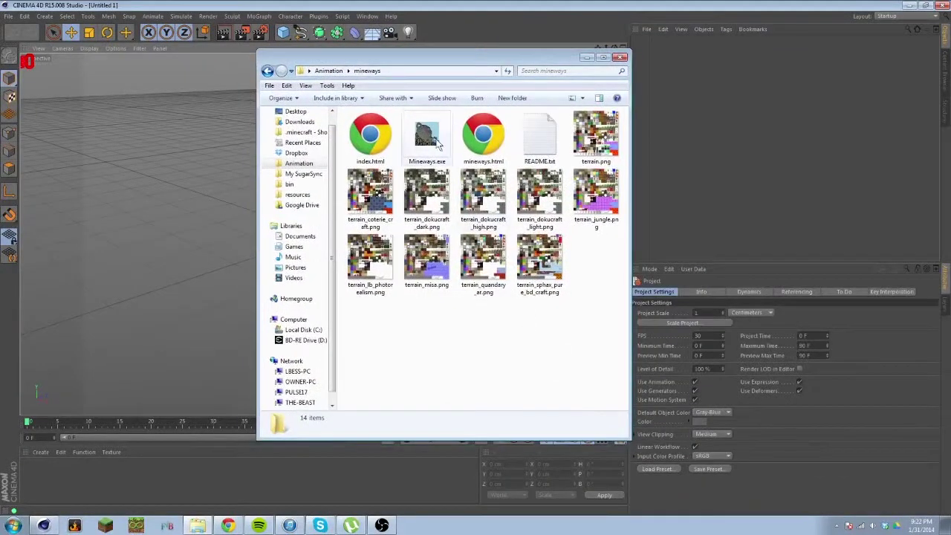
{"action": "left_click", "coordinate": [438, 144]}
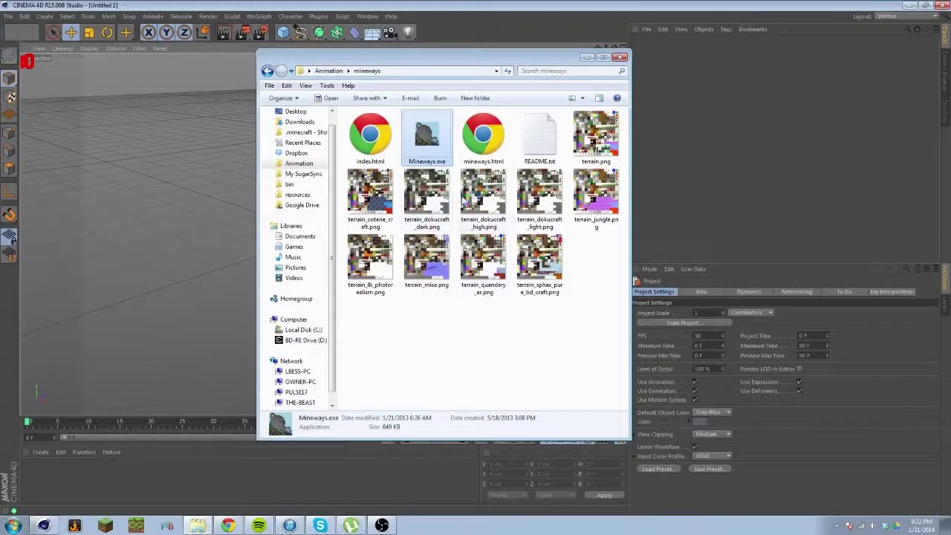
{"action": "left_click", "coordinate": [495, 391]}
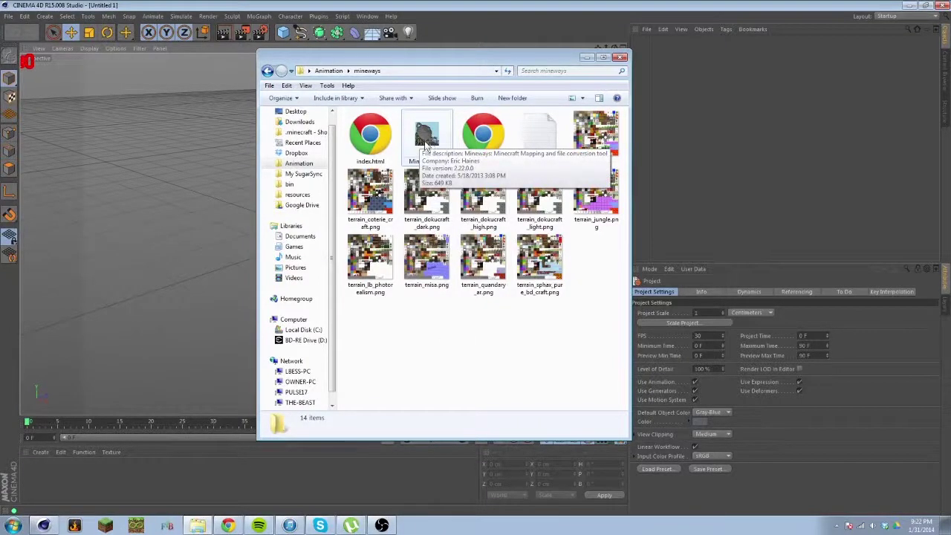
{"action": "left_click", "coordinate": [426, 143]}
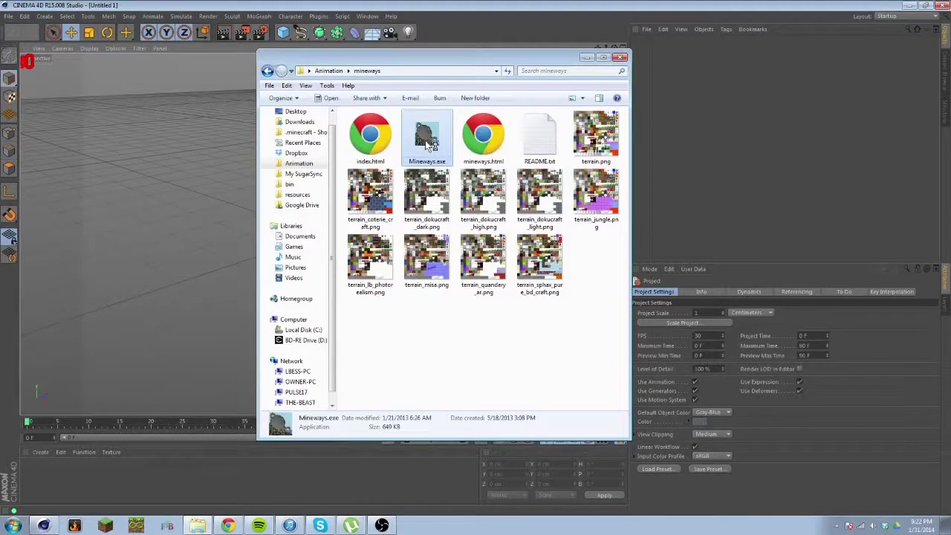
{"action": "double_click", "coordinate": [429, 146]}
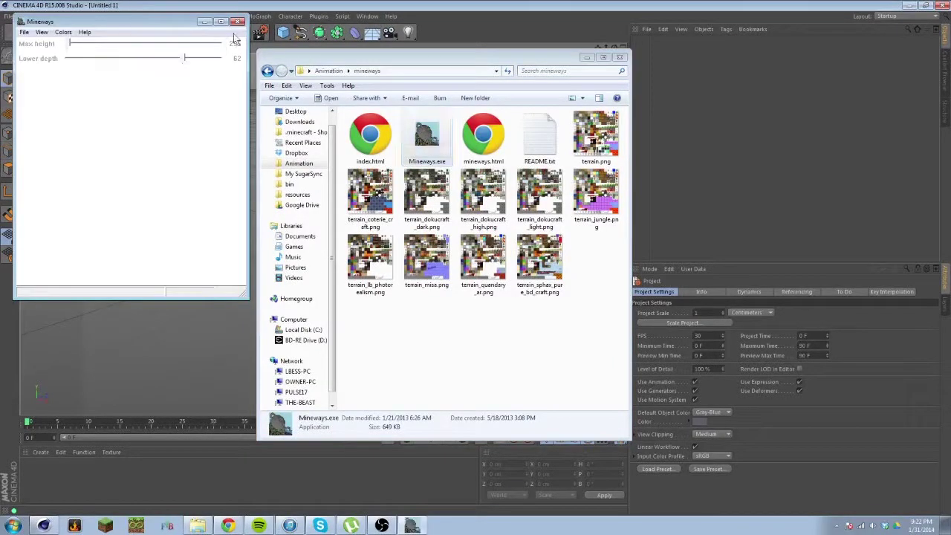
{"action": "left_click", "coordinate": [587, 58]}
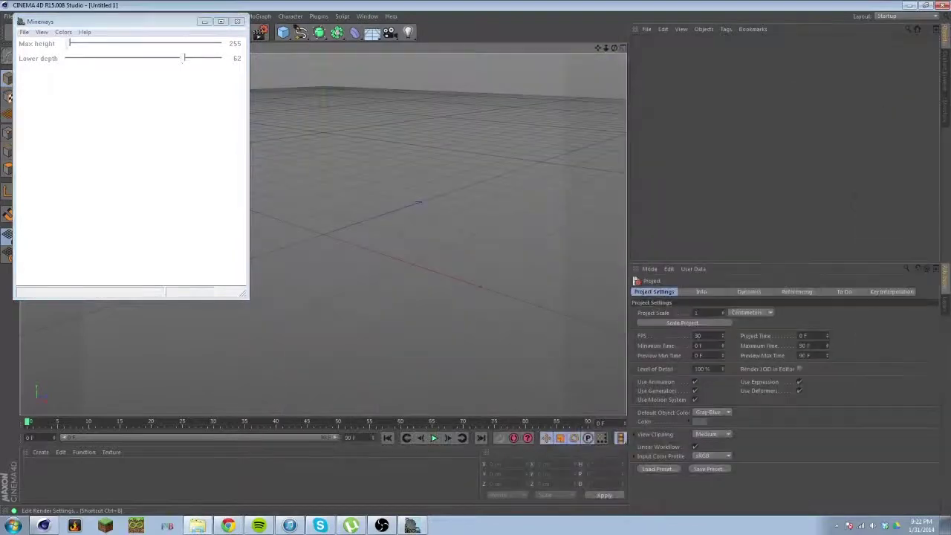
{"action": "left_click_drag", "start_coordinate": [182, 21], "coordinate": [484, 90]}
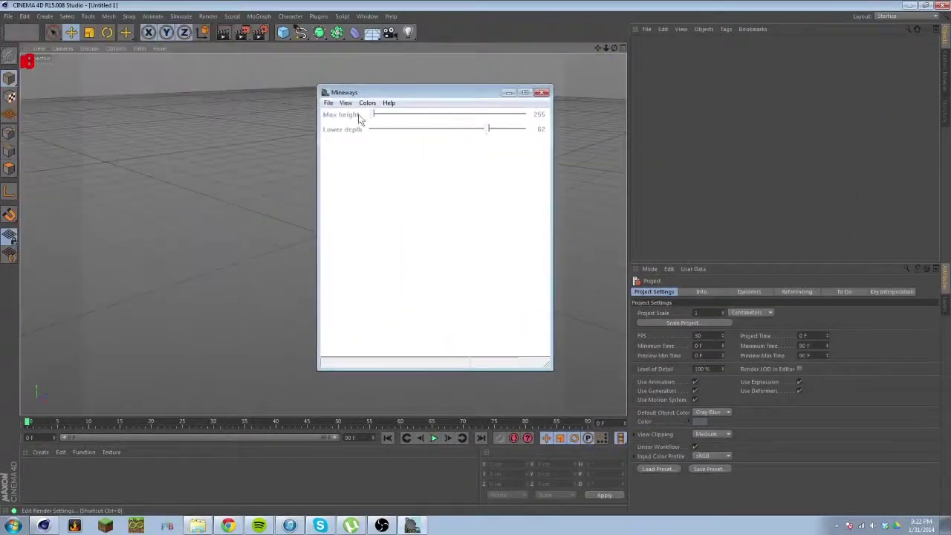
{"action": "left_click", "coordinate": [524, 93]}
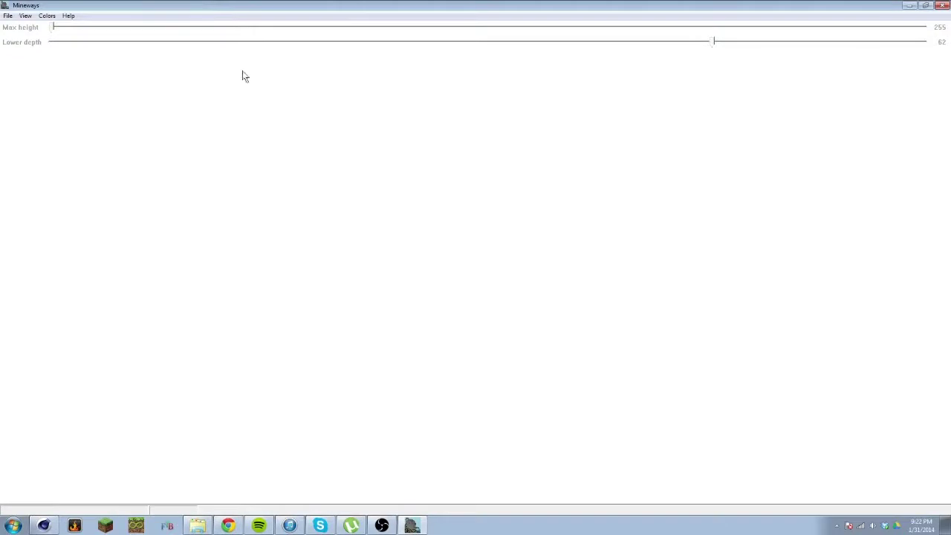
- Open the world "Steve finds grass" and dismiss the read error about unknown block types
{"action": "left_click", "coordinate": [6, 16]}
{"action": "mouse_move", "coordinate": [22, 27]}
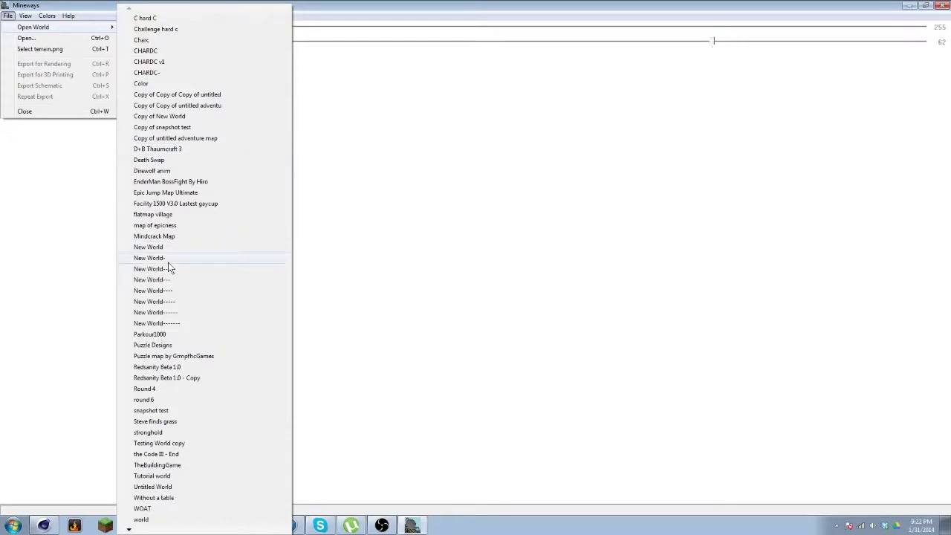
{"action": "left_click", "coordinate": [165, 422]}
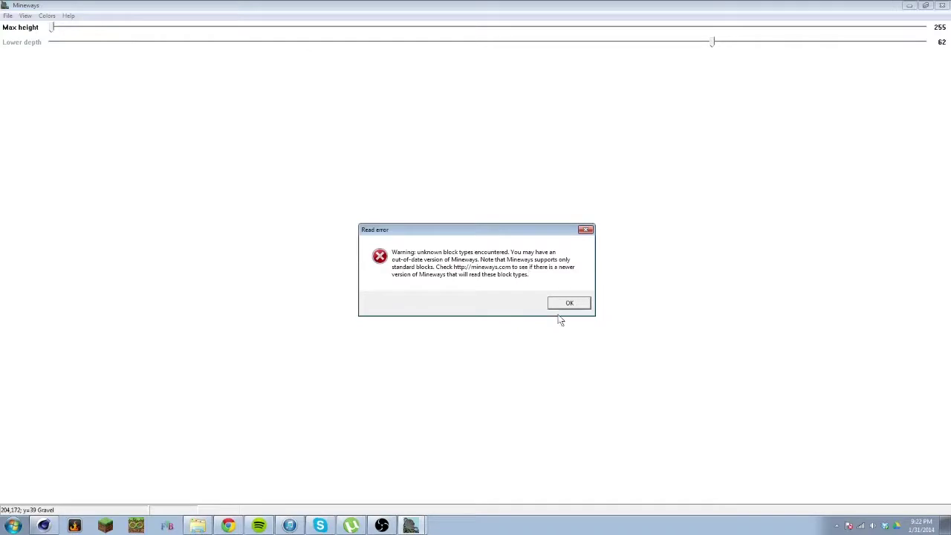
{"action": "mouse_move", "coordinate": [398, 232]}
{"action": "left_mouse_down"}
{"action": "mouse_move", "coordinate": [416, 199]}
{"action": "mouse_move", "coordinate": [468, 155]}
{"action": "mouse_move", "coordinate": [228, 287]}
{"action": "mouse_move", "coordinate": [380, 430]}
{"action": "mouse_move", "coordinate": [606, 355]}
{"action": "mouse_move", "coordinate": [298, 110]}
{"action": "mouse_move", "coordinate": [361, 90]}
{"action": "left_mouse_up"}
{"action": "left_click", "coordinate": [516, 156]}
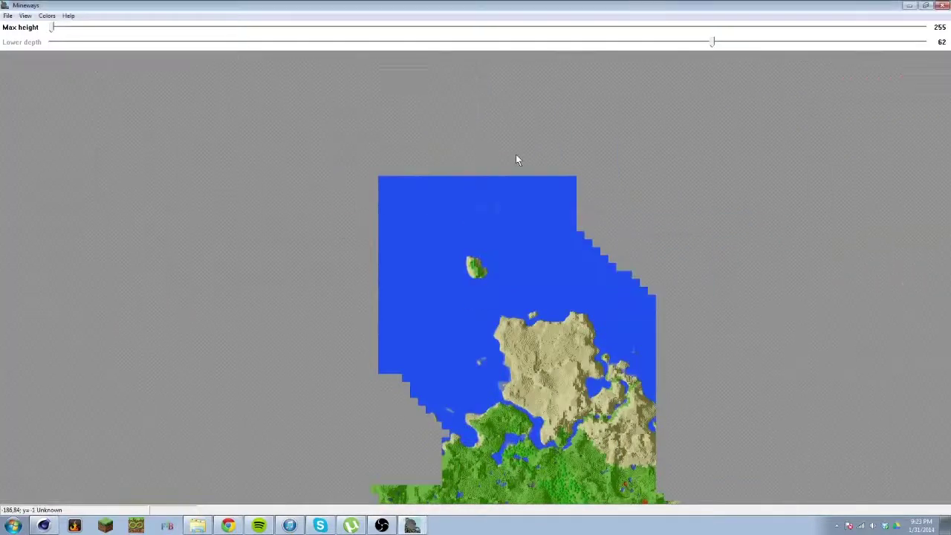
- Select a rectangular area on the map that encloses the whole small island north of the desert
{"action": "left_click_drag", "start_coordinate": [698, 403], "coordinate": [678, 361]}
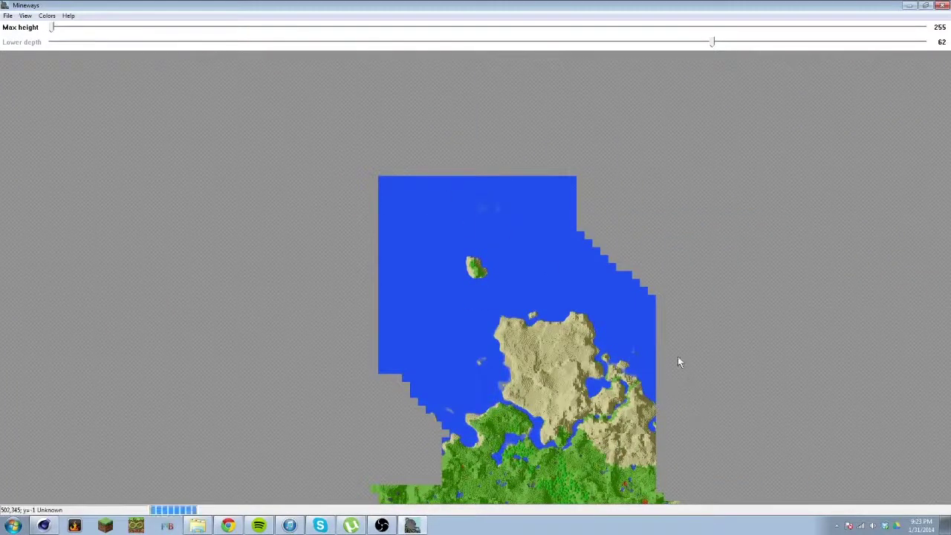
{"action": "left_click_drag", "start_coordinate": [644, 318], "coordinate": [627, 275]}
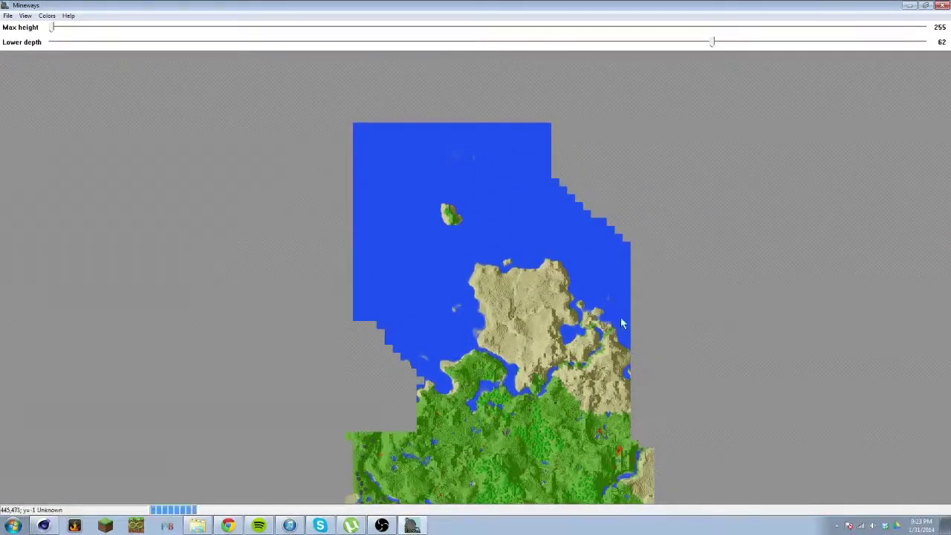
{"action": "left_click_drag", "start_coordinate": [462, 451], "coordinate": [503, 443]}
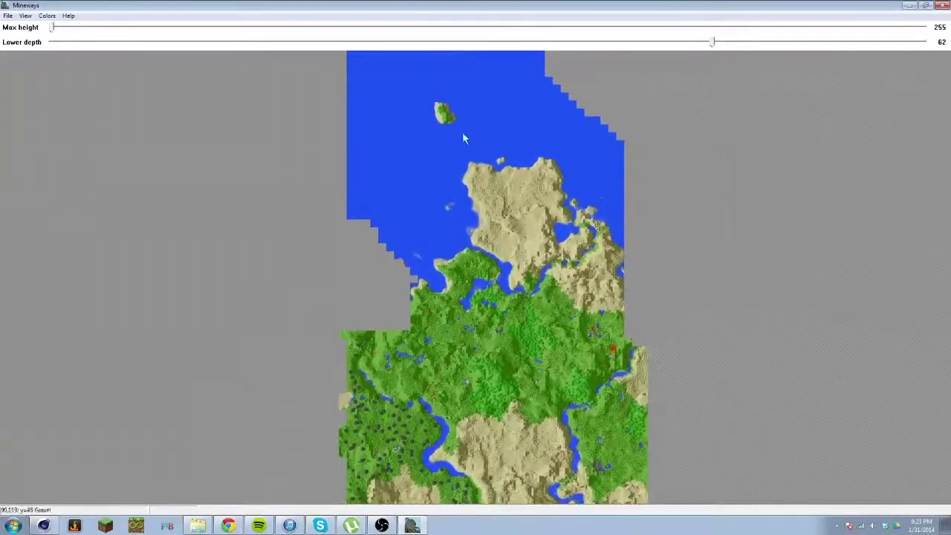
{"action": "left_click_drag", "start_coordinate": [435, 105], "coordinate": [448, 146]}
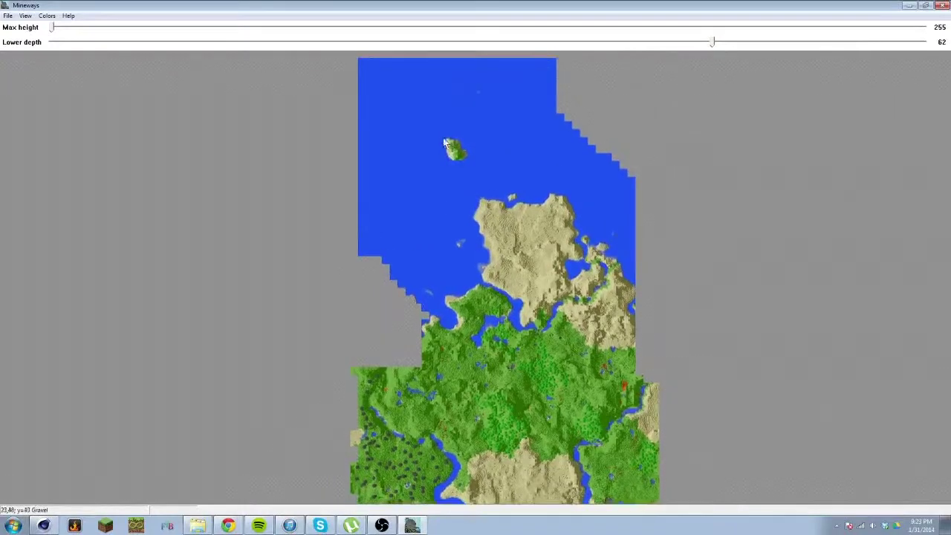
{"action": "right_click_drag", "start_coordinate": [439, 134], "coordinate": [464, 155]}
{"action": "left_click_drag", "start_coordinate": [464, 154], "coordinate": [479, 165]}
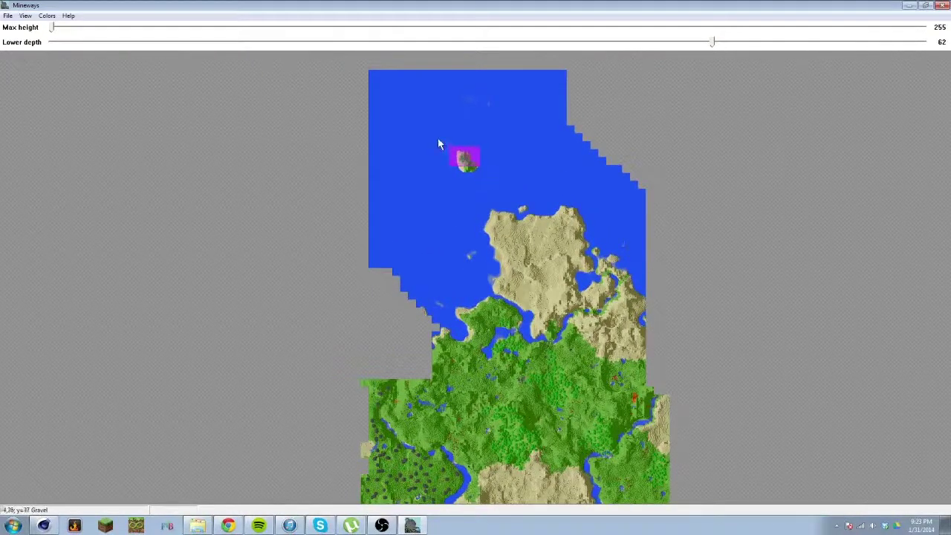
{"action": "right_click", "coordinate": [465, 161]}
{"action": "right_click_drag", "start_coordinate": [486, 175], "coordinate": [487, 183]}
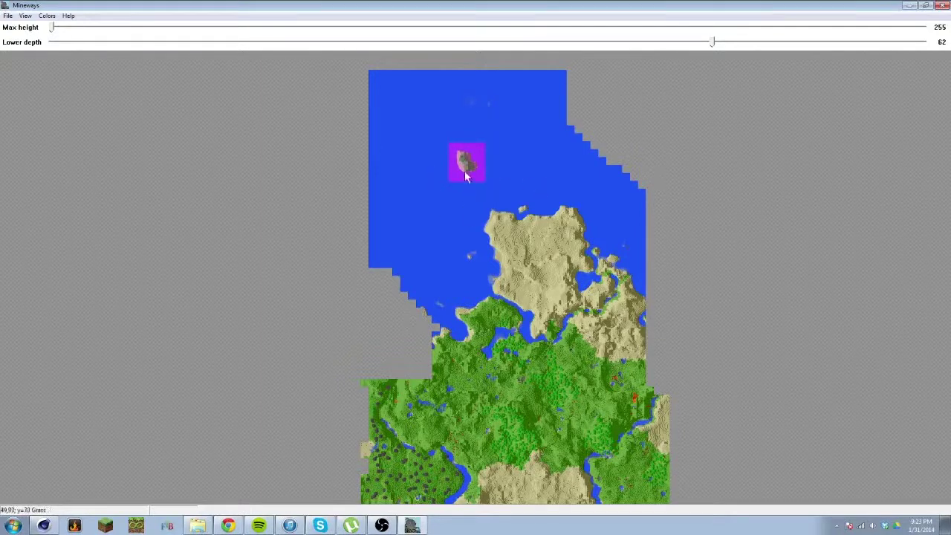
- Export the selected island for rendering as a Wavefront OBJ, absolute file named test in the Animation folder
{"action": "left_click", "coordinate": [8, 17]}
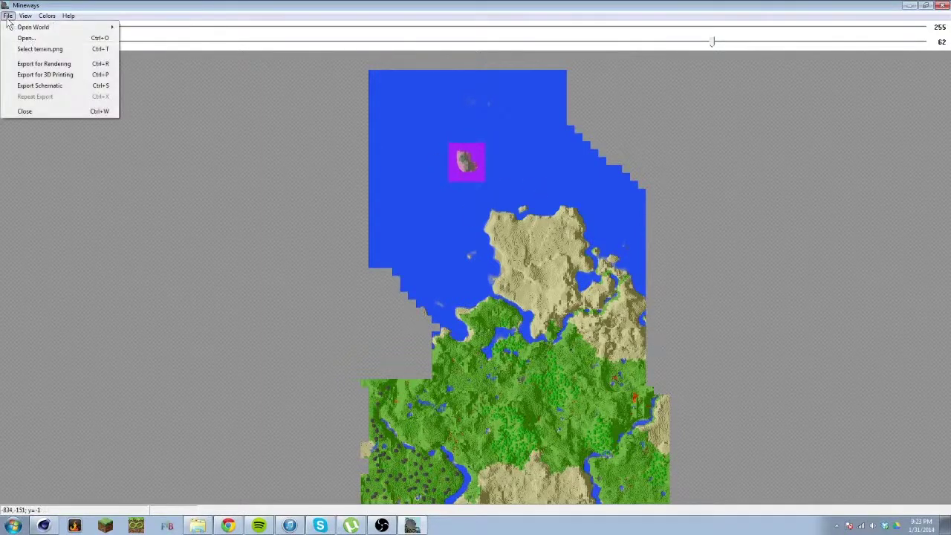
{"action": "left_click", "coordinate": [22, 65]}
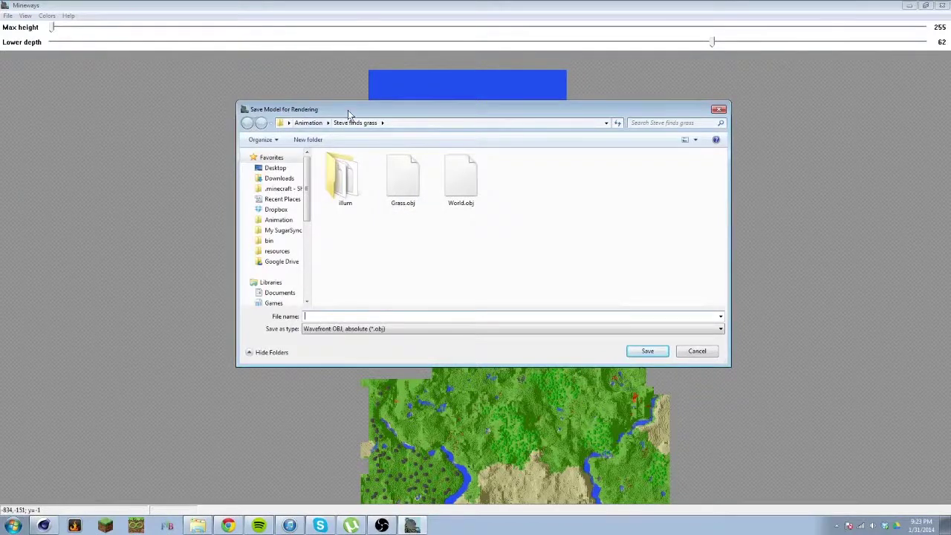
{"action": "left_click_drag", "start_coordinate": [348, 112], "coordinate": [342, 114]}
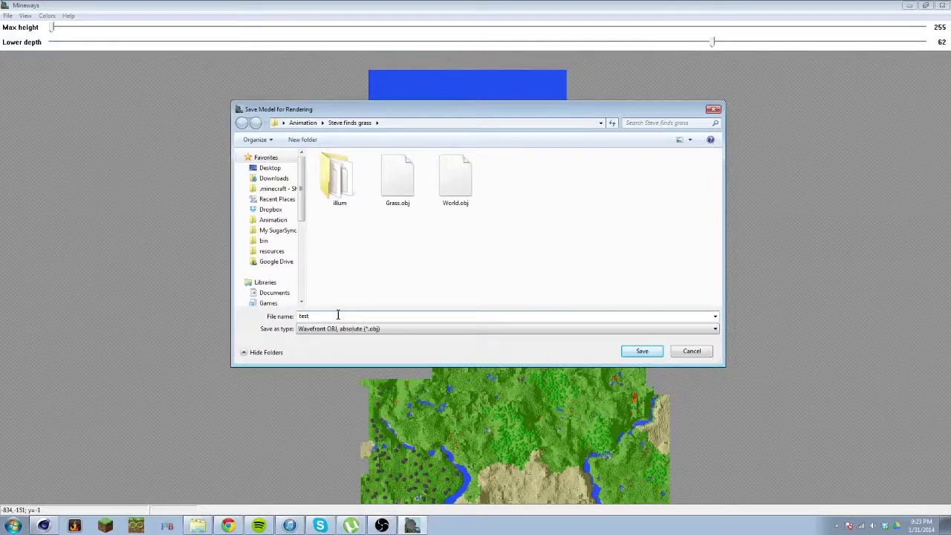
{"action": "left_click", "coordinate": [301, 122]}
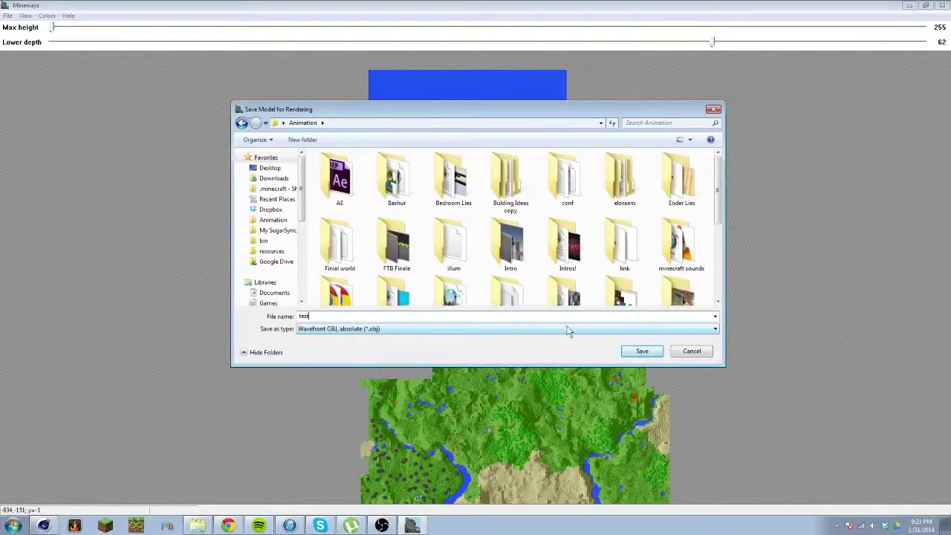
{"action": "left_click", "coordinate": [636, 356]}
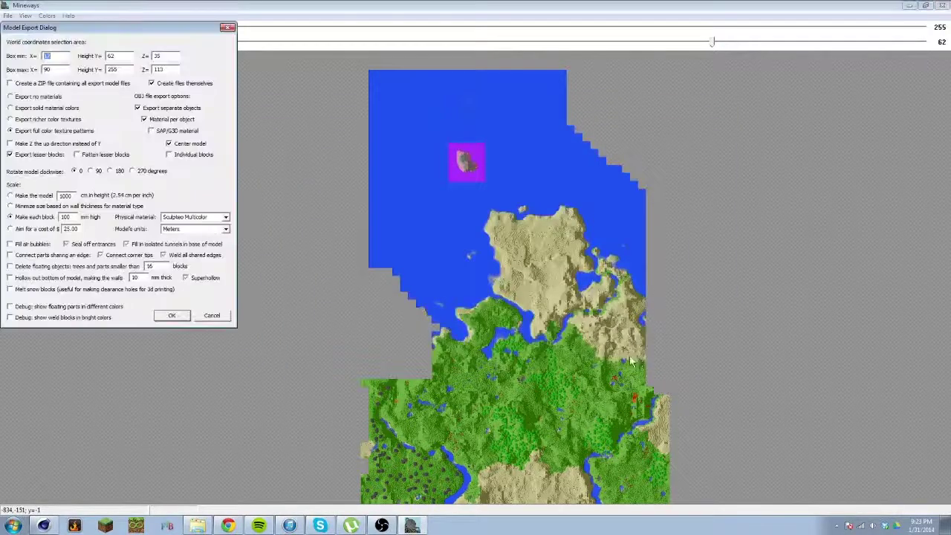
- Set each block to 1000 mm high, enable individual blocks in the export options, and run the export
{"action": "left_click_drag", "start_coordinate": [66, 31], "coordinate": [421, 121]}
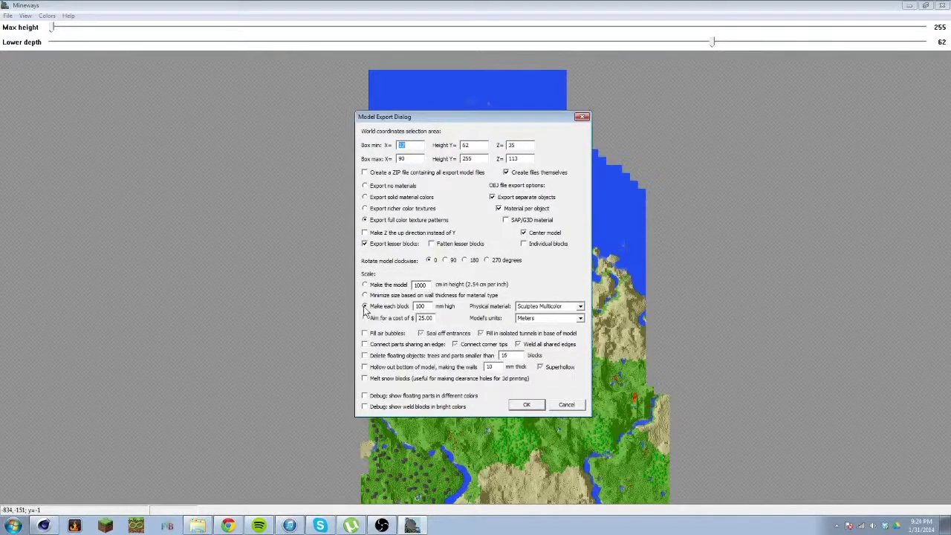
{"action": "left_click", "coordinate": [425, 305]}
{"action": "left_click", "coordinate": [418, 306]}
{"action": "left_click", "coordinate": [525, 406]}
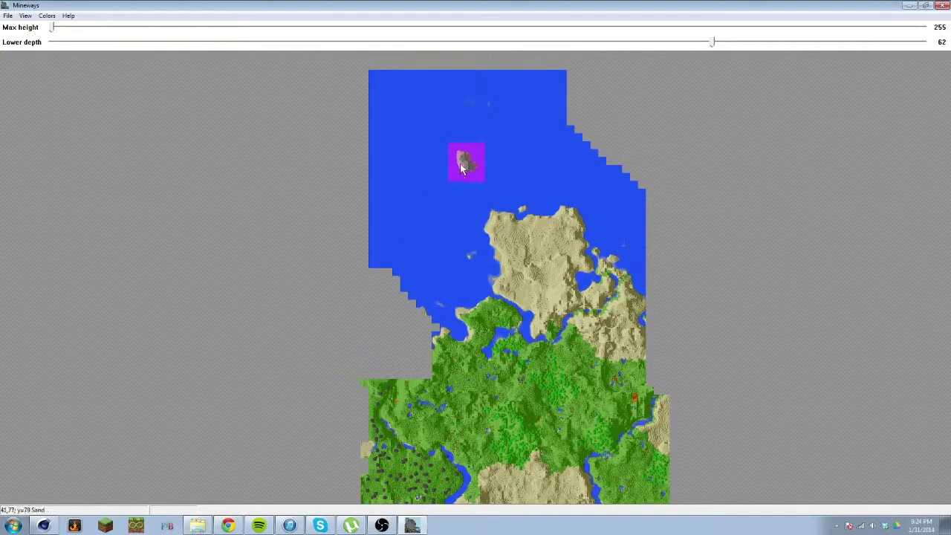
- Select a patch of about 5 by 5 grass blocks on the island's southeast part, declining the suggested lower depth of 70
{"action": "scroll", "coordinate": [469, 164], "scroll_direction": "up", "scroll_amount": 5}
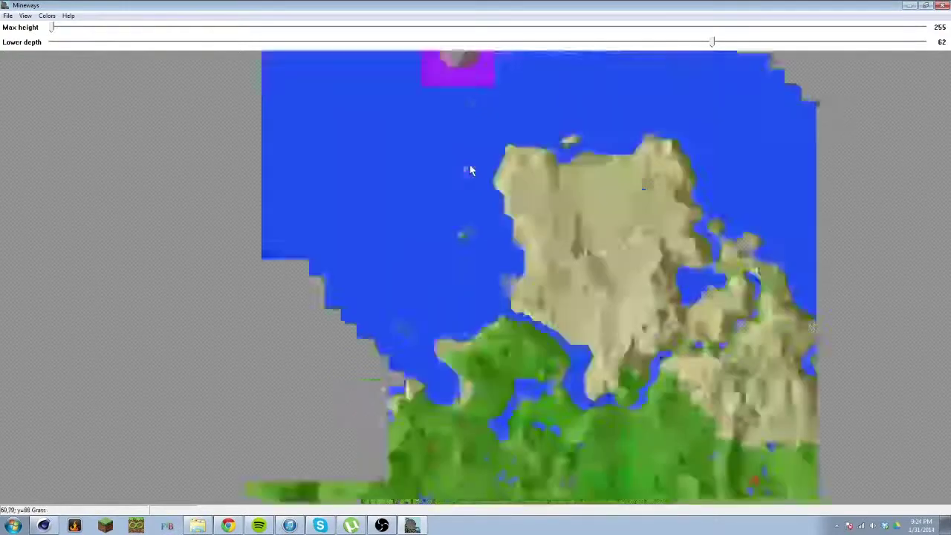
{"action": "left_click_drag", "start_coordinate": [511, 99], "coordinate": [525, 203]}
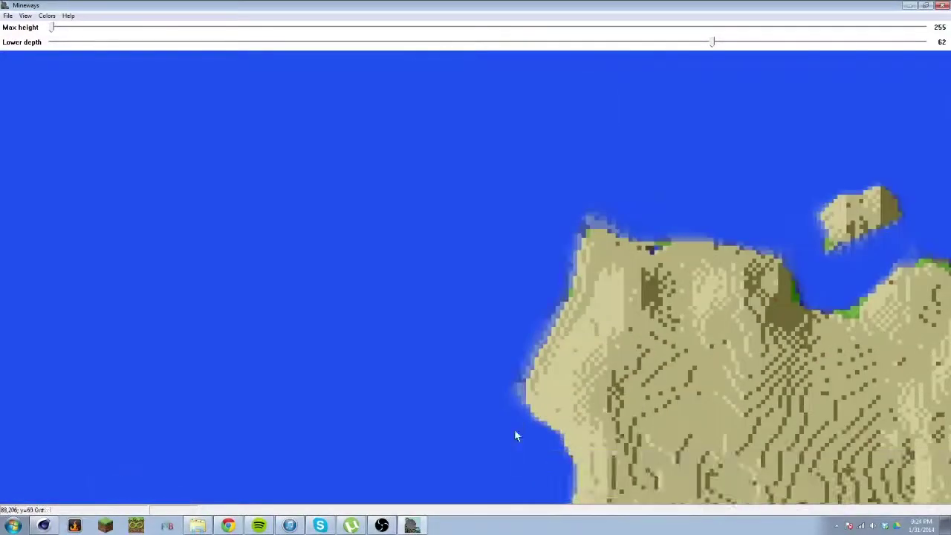
{"action": "key", "text": "Up"}
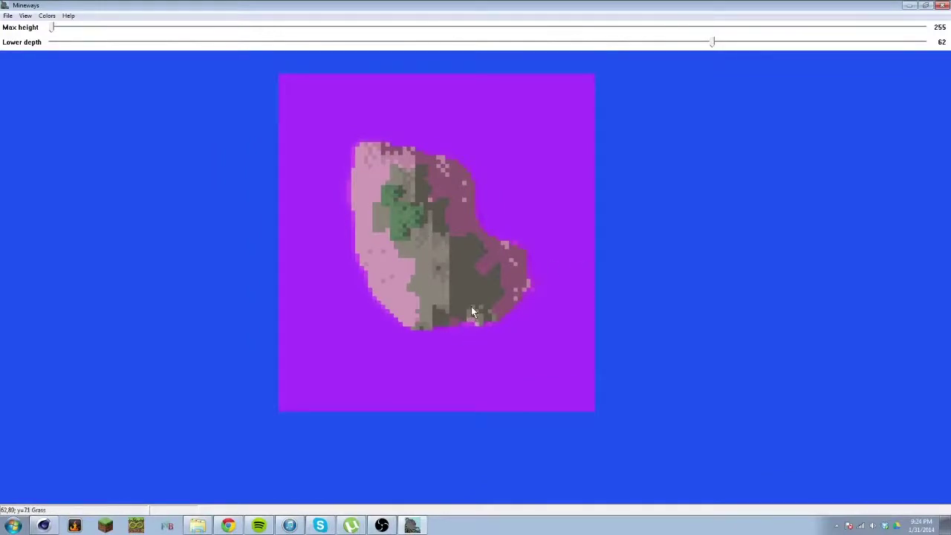
{"action": "left_click_drag", "start_coordinate": [472, 281], "coordinate": [484, 287]}
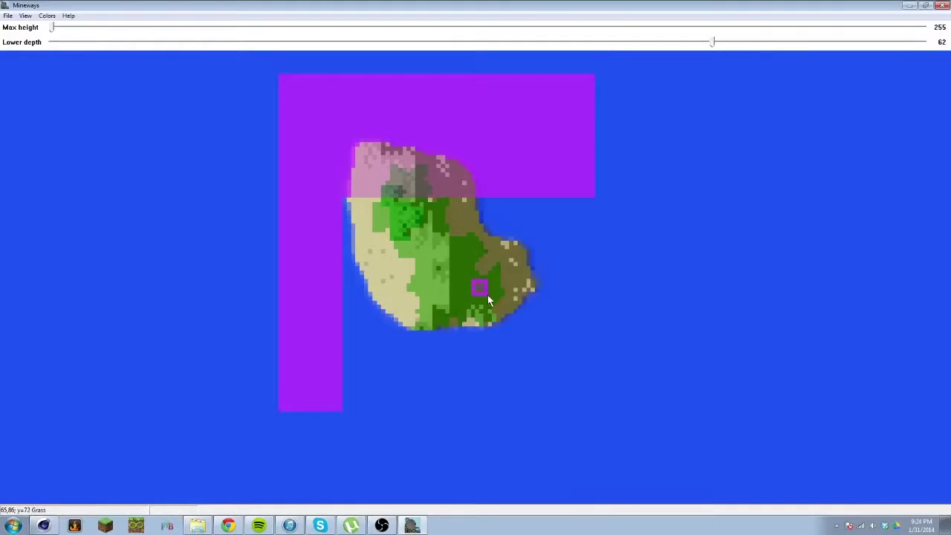
{"action": "right_click_drag", "start_coordinate": [488, 296], "coordinate": [488, 297]}
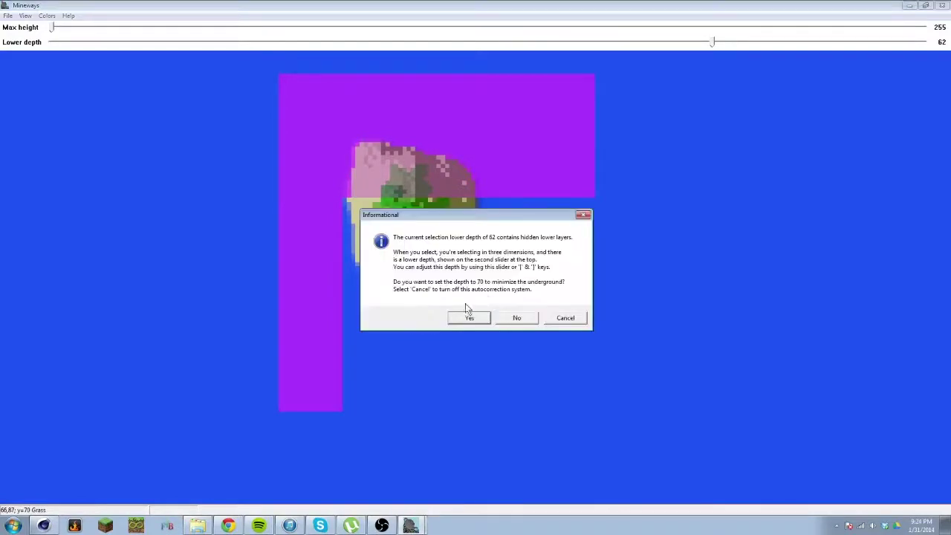
{"action": "left_click_drag", "start_coordinate": [417, 217], "coordinate": [674, 184]}
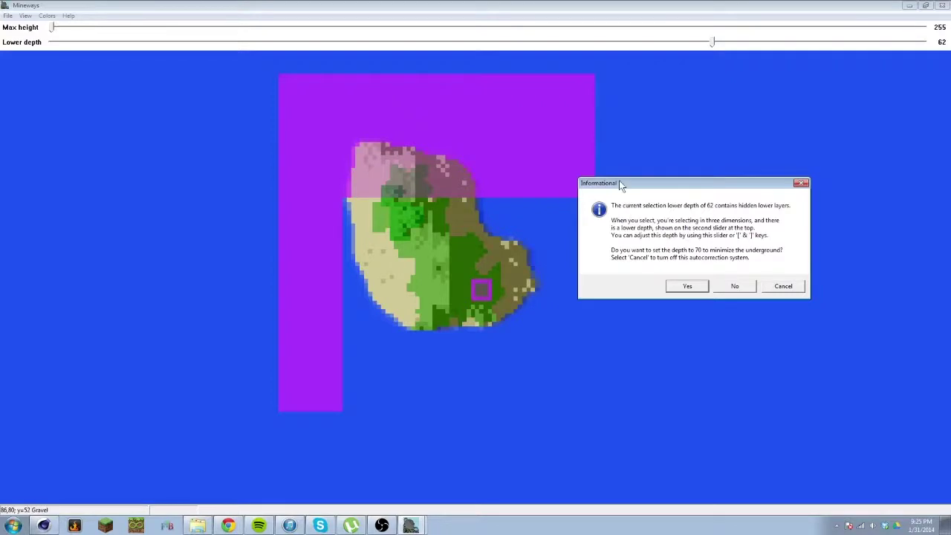
{"action": "left_click_drag", "start_coordinate": [618, 181], "coordinate": [447, 135]}
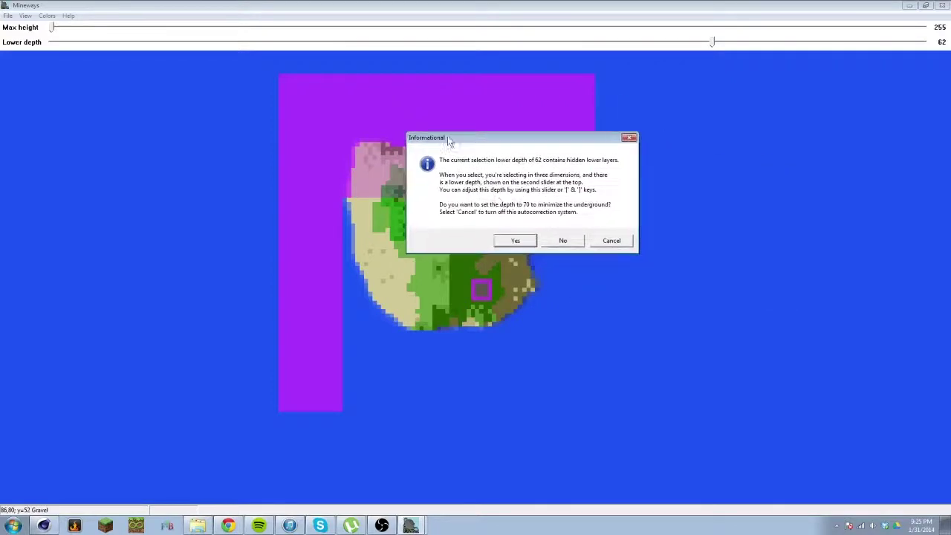
{"action": "left_click", "coordinate": [562, 241]}
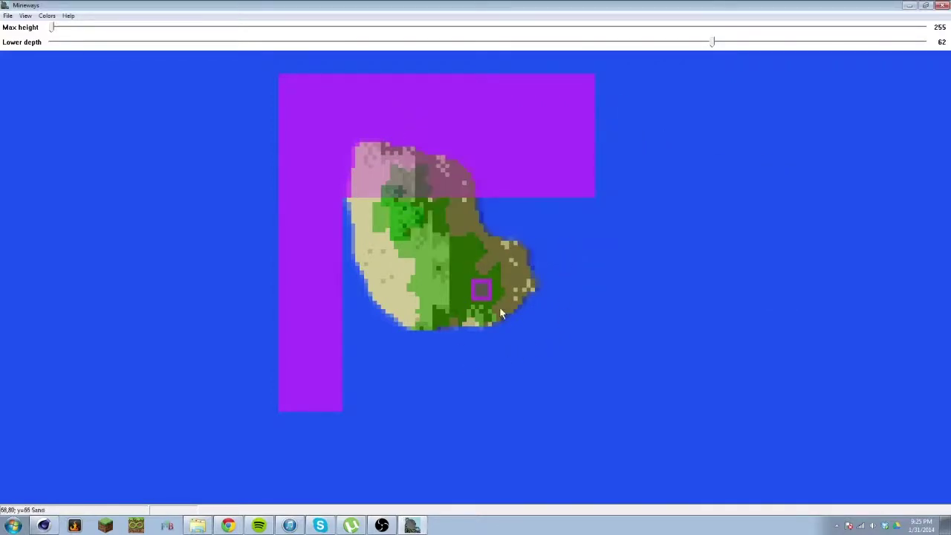
- Save the selected grass patch for rendering as a Wavefront OBJ model in the Animation folder, bringing up its export options
{"action": "left_click_drag", "start_coordinate": [355, 261], "coordinate": [490, 175]}
{"action": "left_click", "coordinate": [9, 17]}
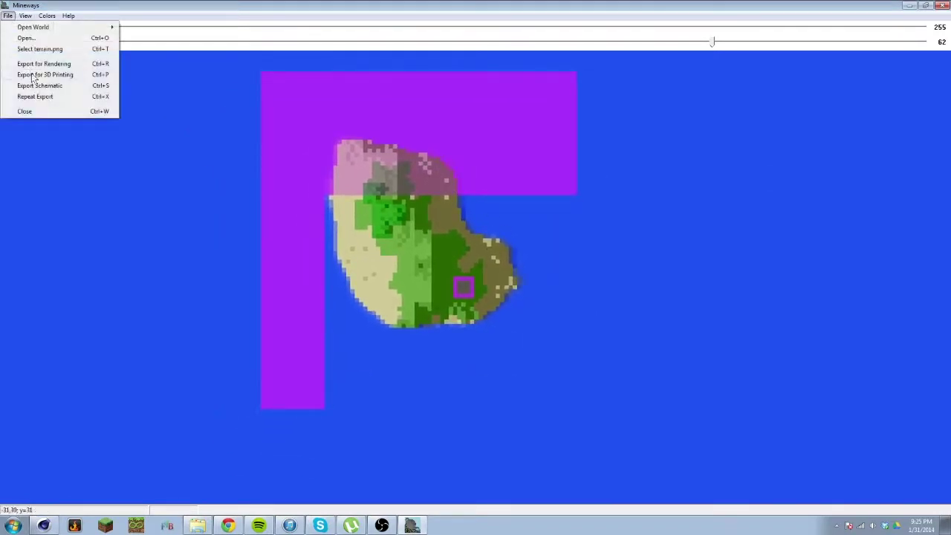
{"action": "left_click", "coordinate": [37, 65]}
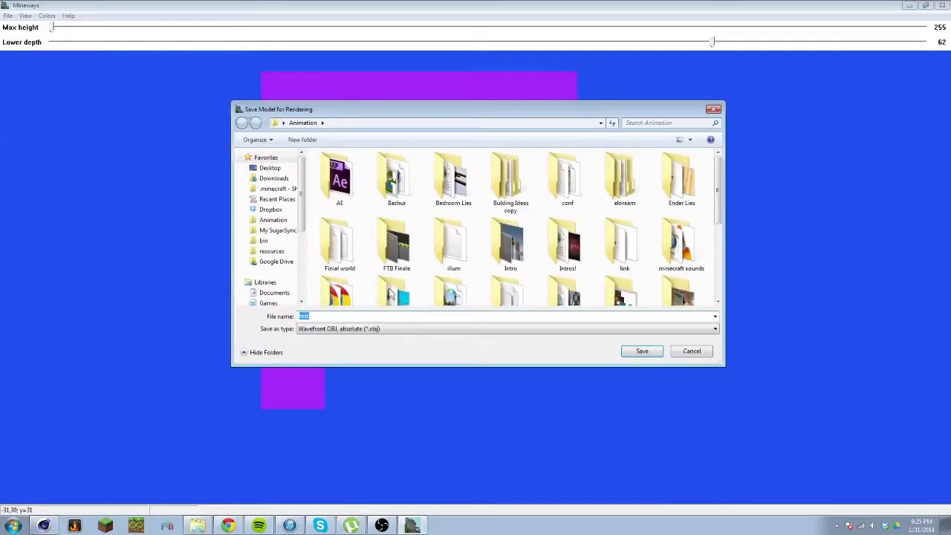
{"action": "left_click", "coordinate": [483, 319]}
{"action": "left_click", "coordinate": [634, 354]}
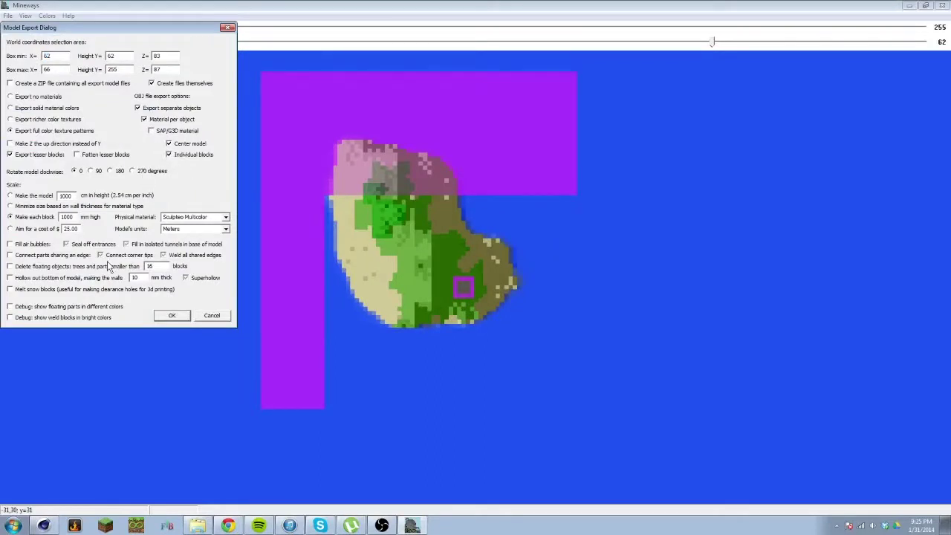
- Run the export of the selected grass patch with the current options and close Mineways
{"action": "left_click", "coordinate": [172, 315]}
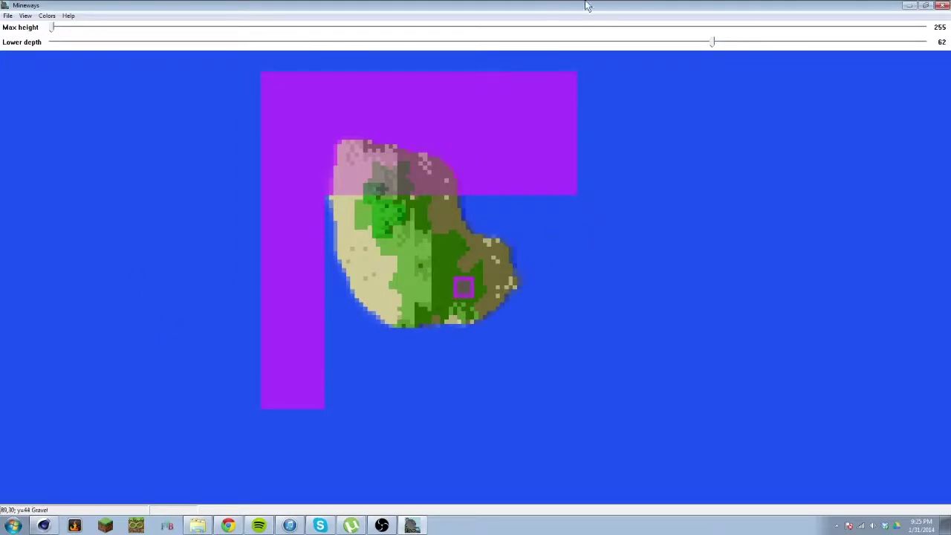
{"action": "left_click_drag", "start_coordinate": [853, 6], "coordinate": [624, 63]}
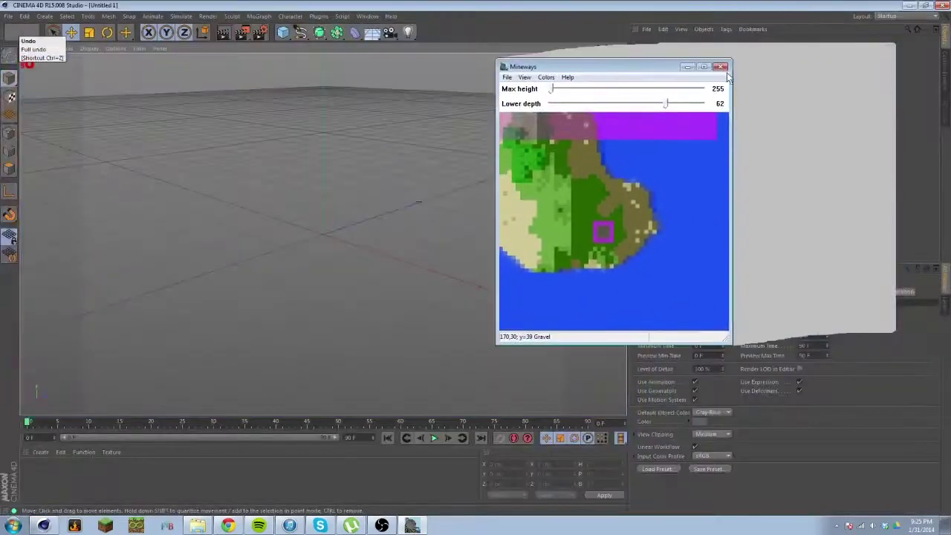
{"action": "left_click", "coordinate": [721, 66]}
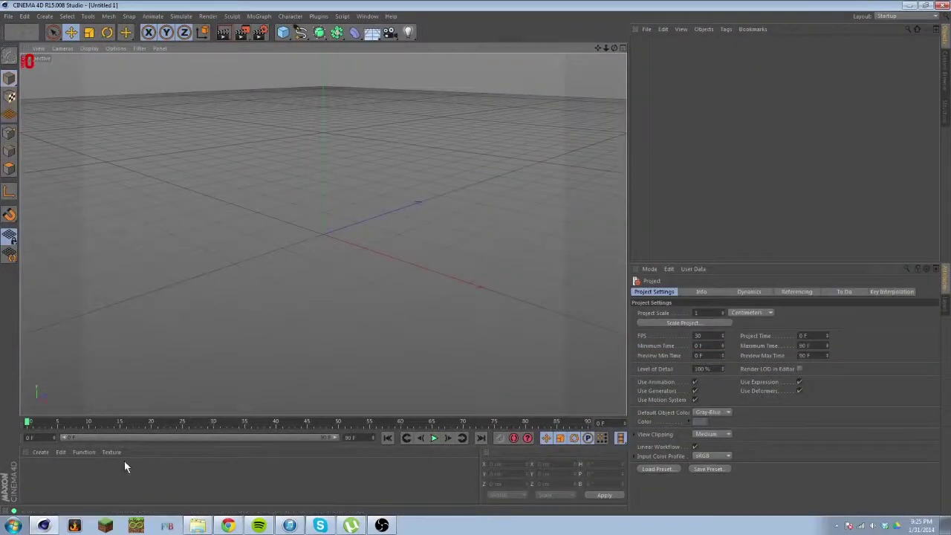
- Switch to File Explorer and search the Animation folder for "test"
{"action": "left_click", "coordinate": [196, 525]}
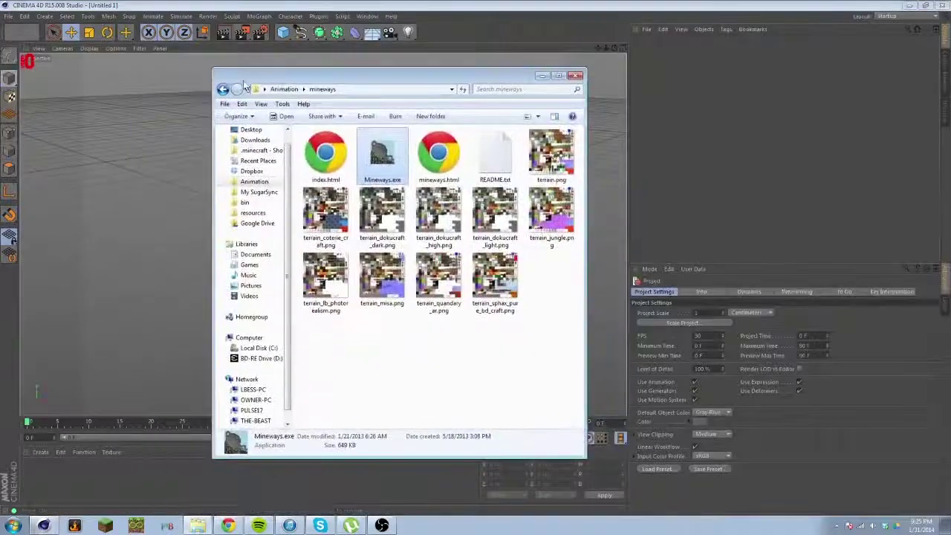
{"action": "left_click", "coordinate": [280, 90]}
{"action": "scroll", "coordinate": [449, 357], "scroll_direction": "down", "scroll_amount": 7}
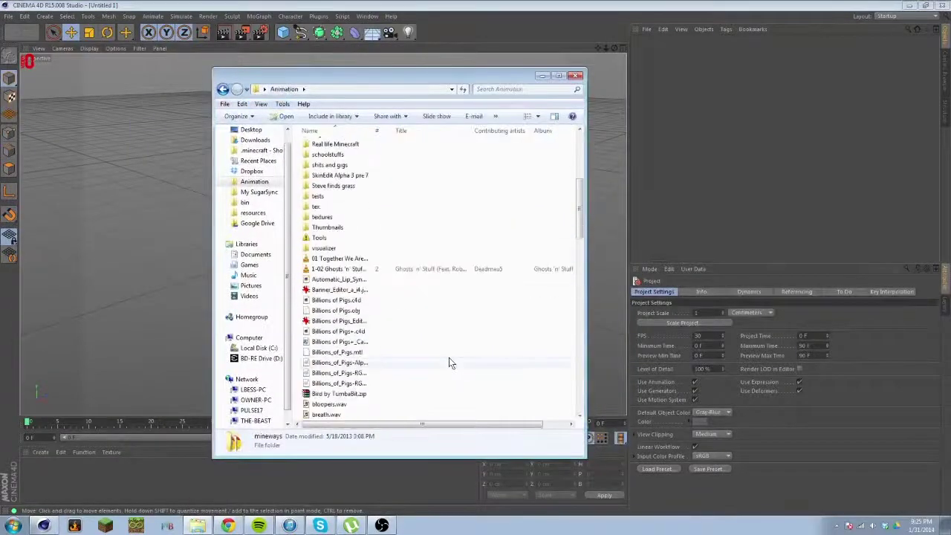
{"action": "left_click", "coordinate": [544, 89]}
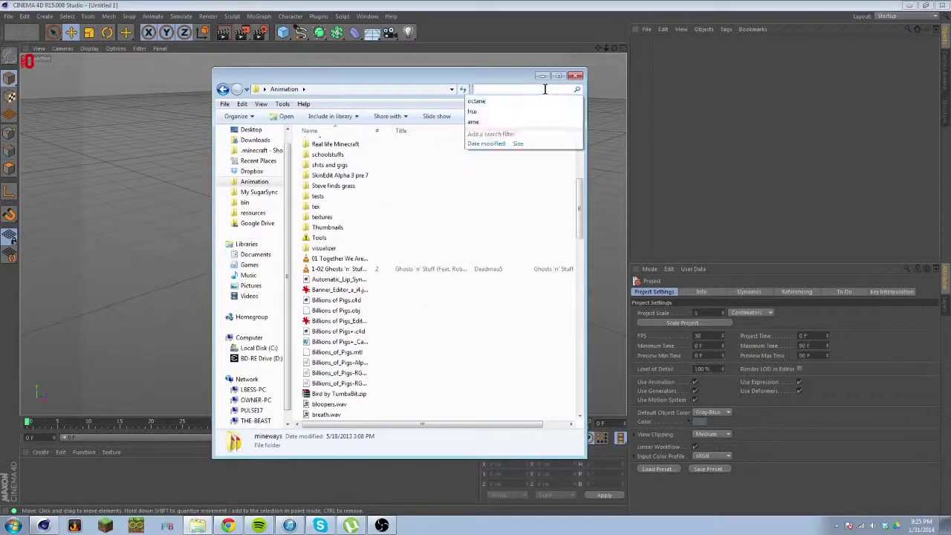
{"action": "type", "text": "test"}
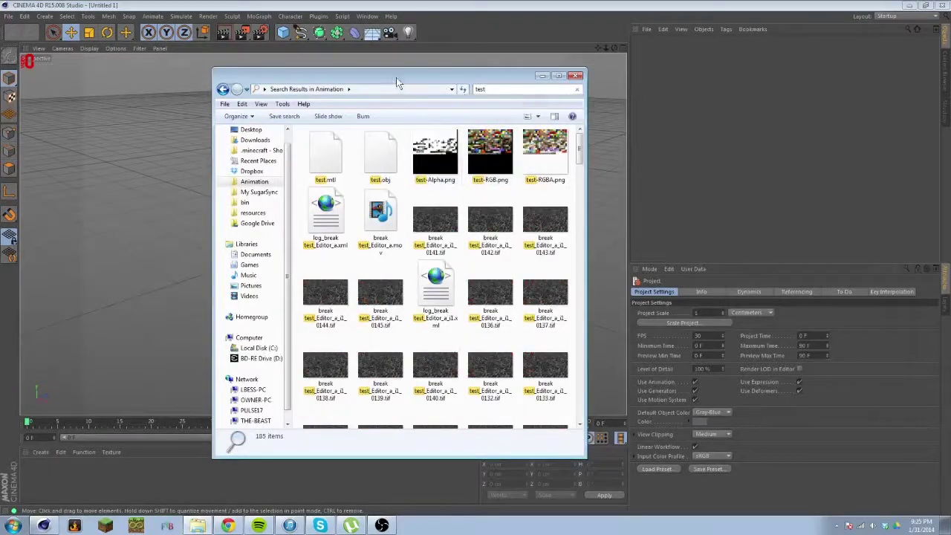
- Import test.obj into the Cinema 4D scene, with the scale in meters and normals imported
{"action": "left_click_drag", "start_coordinate": [396, 77], "coordinate": [551, 72]}
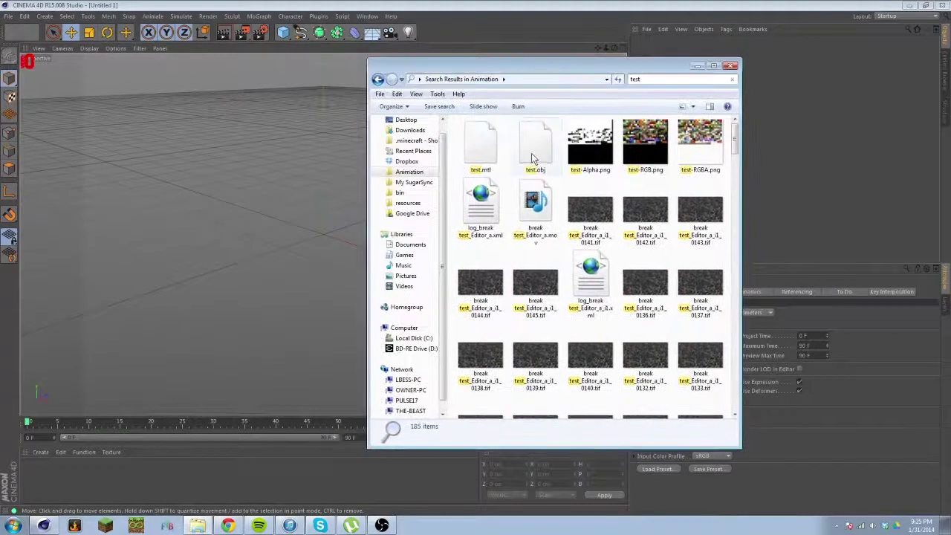
{"action": "left_click", "coordinate": [533, 155]}
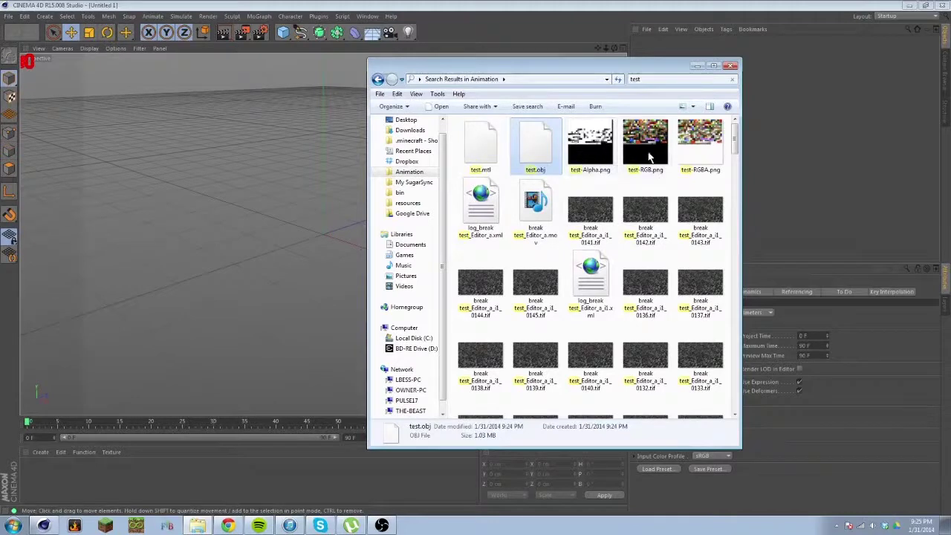
{"action": "left_click_drag", "start_coordinate": [586, 69], "coordinate": [642, 69]}
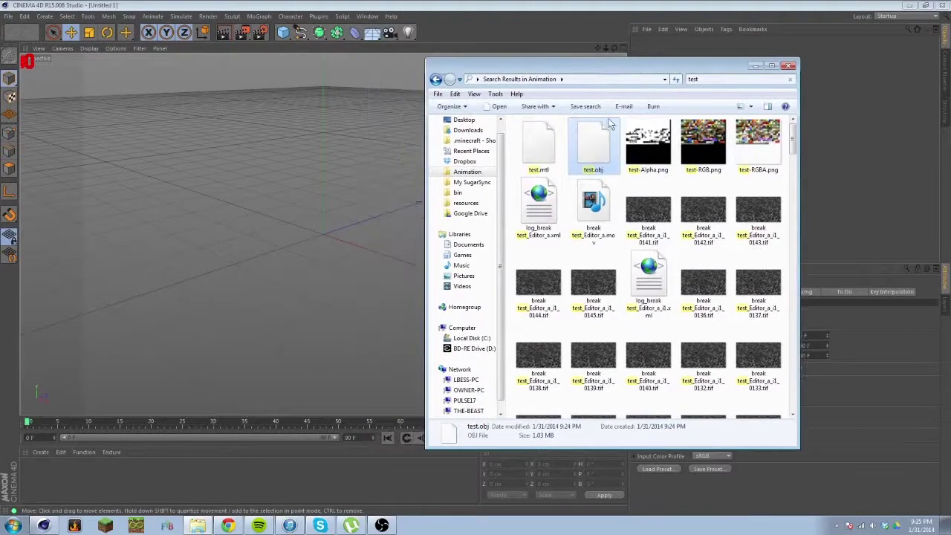
{"action": "left_click_drag", "start_coordinate": [591, 147], "coordinate": [321, 288]}
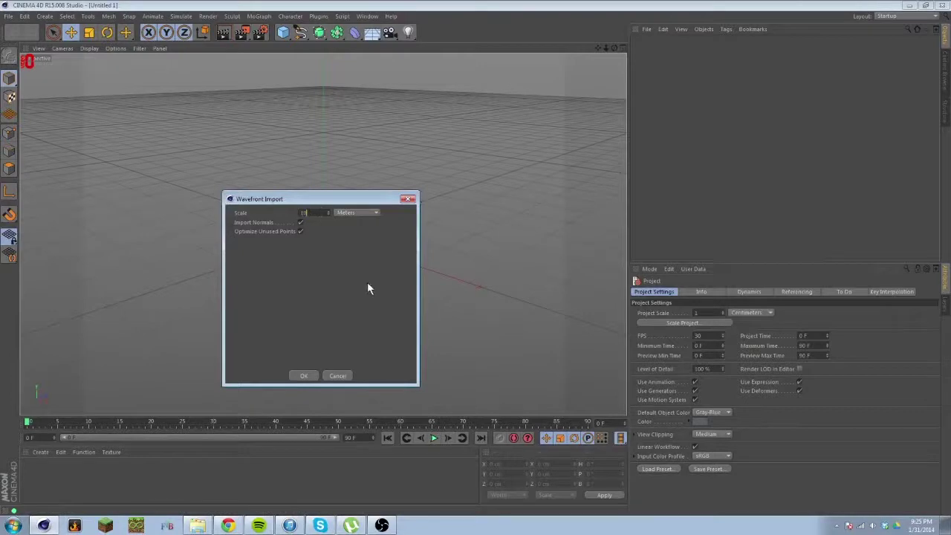
{"action": "left_click", "coordinate": [312, 375]}
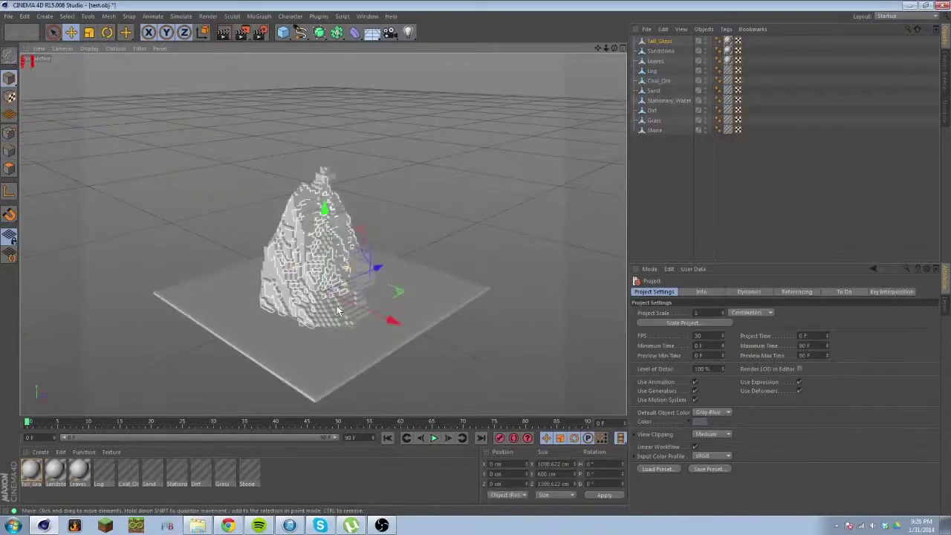
- Load the TemplateV6 character rig from the object presets into the island scene
{"action": "left_click", "coordinate": [332, 331]}
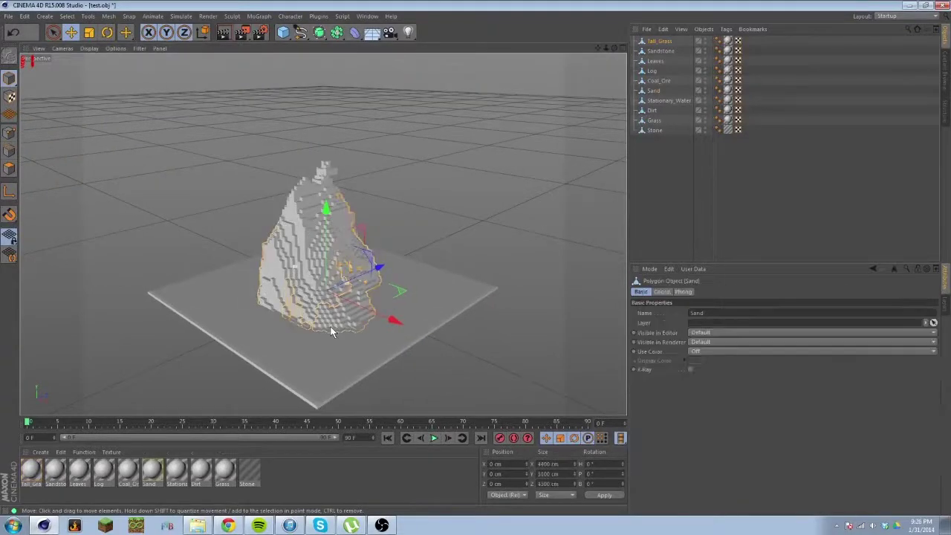
{"action": "scroll", "coordinate": [332, 331], "scroll_direction": "up", "scroll_amount": 4}
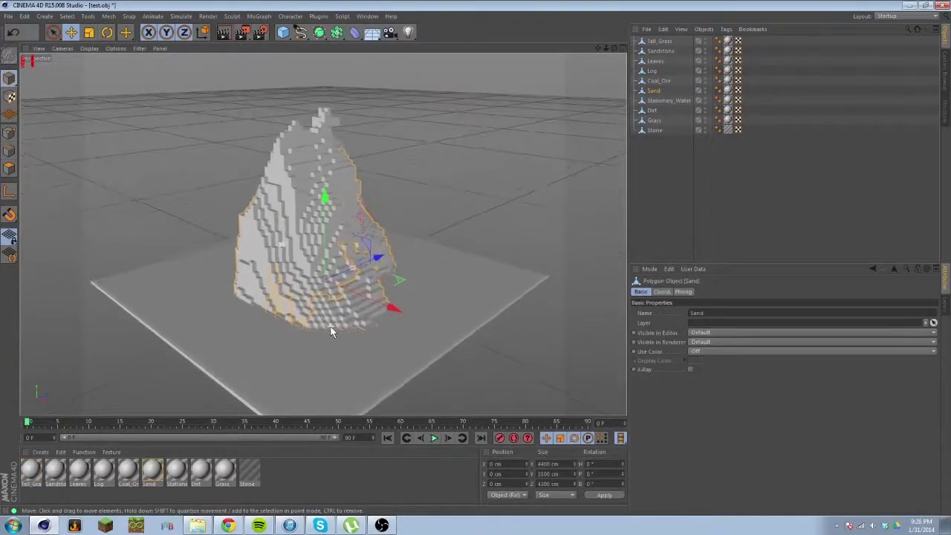
{"action": "scroll", "coordinate": [355, 297], "scroll_direction": "up", "scroll_amount": 3}
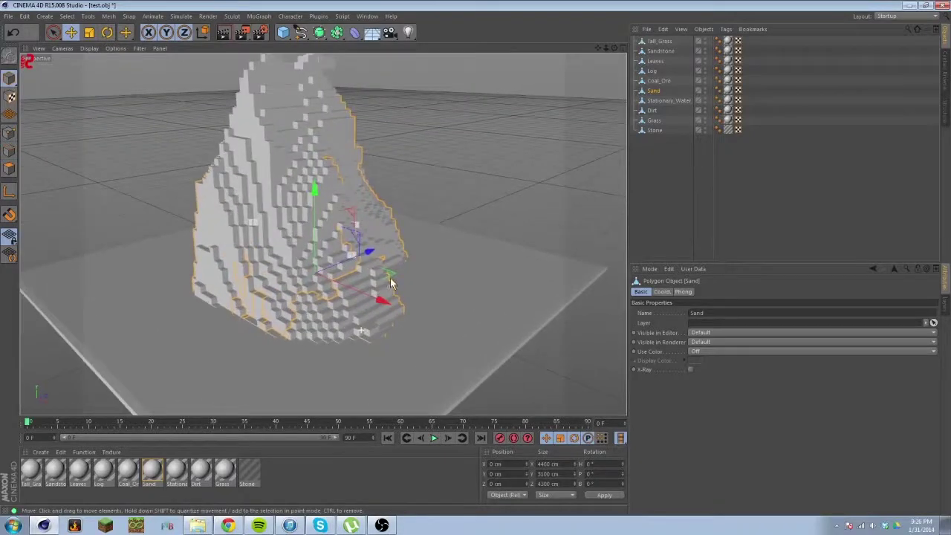
{"action": "left_click_drag", "start_coordinate": [392, 282], "coordinate": [337, 277], "text": "alt"}
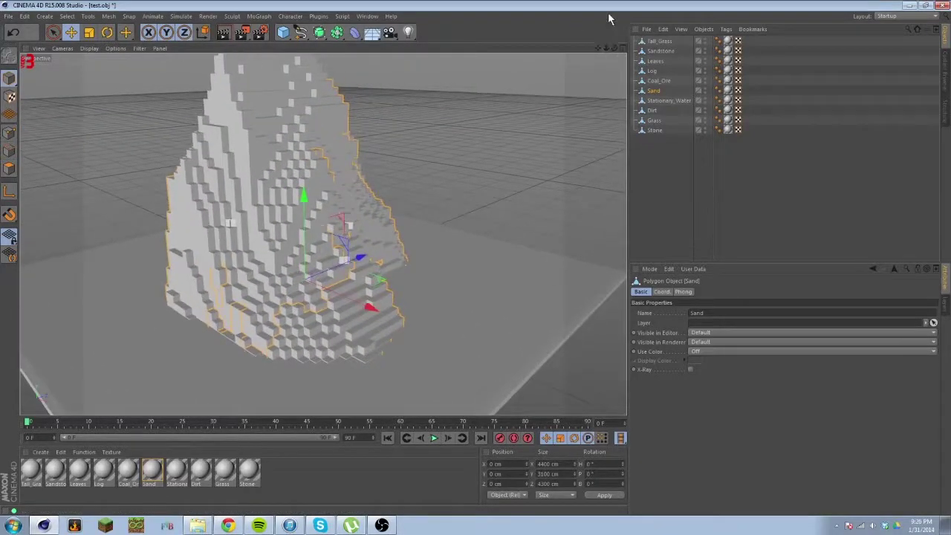
{"action": "left_click_drag", "start_coordinate": [605, 48], "coordinate": [647, 49]}
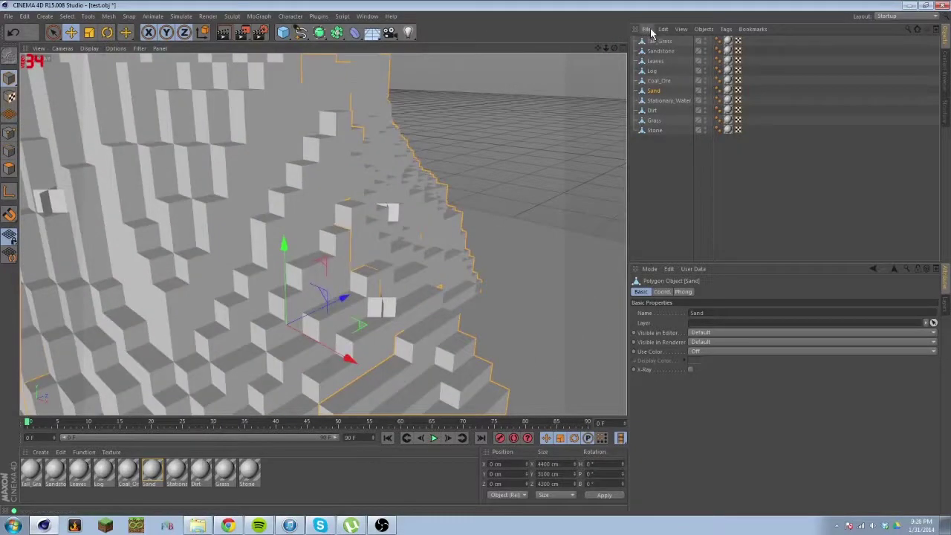
{"action": "left_click", "coordinate": [646, 29]}
{"action": "mouse_move", "coordinate": [667, 67]}
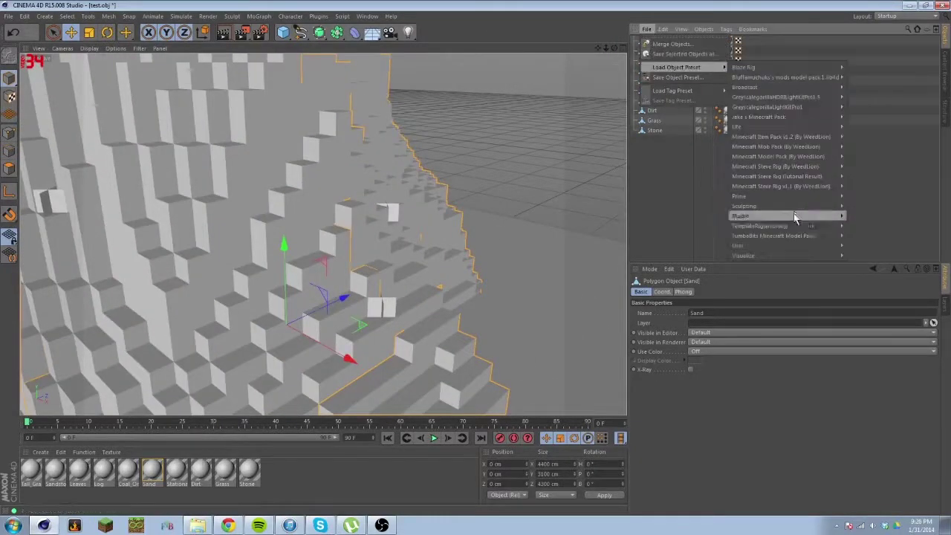
{"action": "mouse_move", "coordinate": [796, 217]}
{"action": "left_click", "coordinate": [671, 245]}
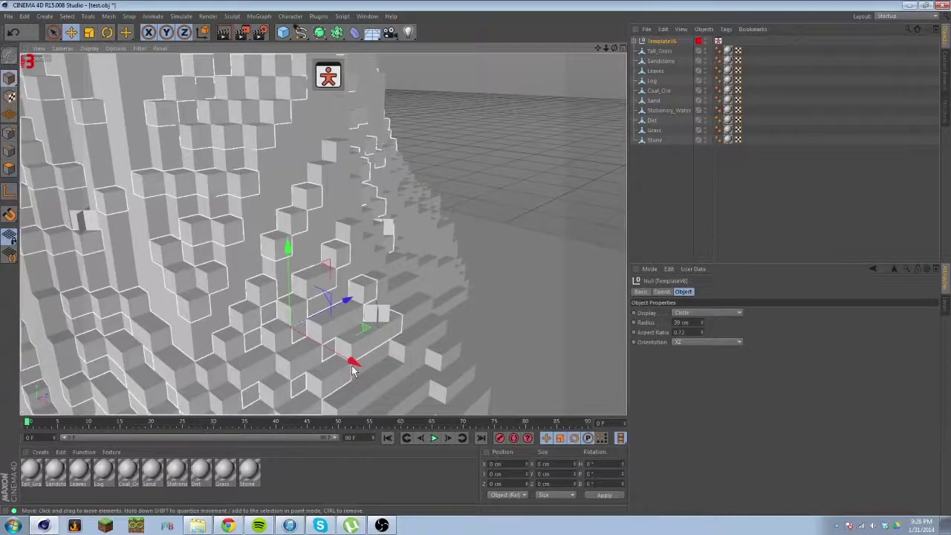
- Move the character rig to about X 934 cm, Y 1342 cm beside the island's slope for a size comparison, and delete it
{"action": "left_click_drag", "start_coordinate": [352, 365], "coordinate": [436, 420]}
{"action": "left_click_drag", "start_coordinate": [373, 297], "coordinate": [396, 114]}
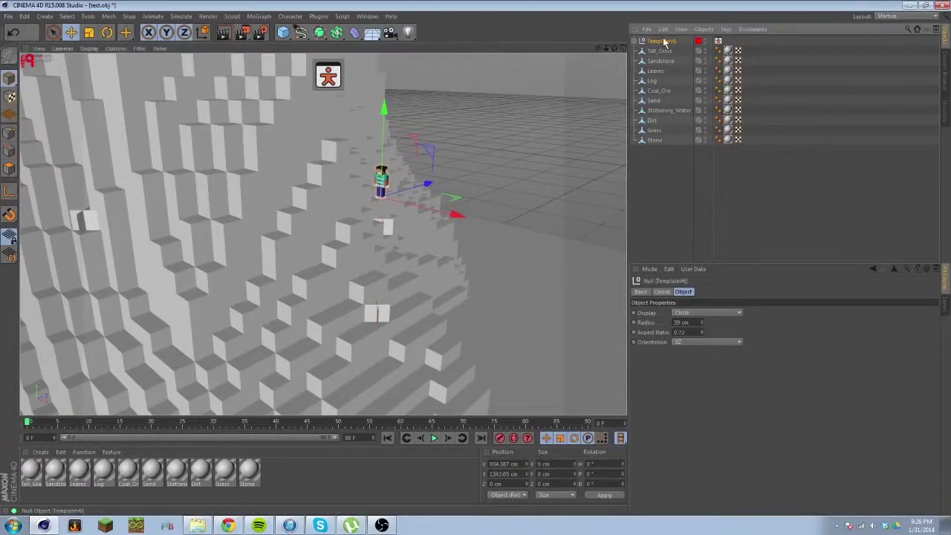
{"action": "key", "text": "Delete"}
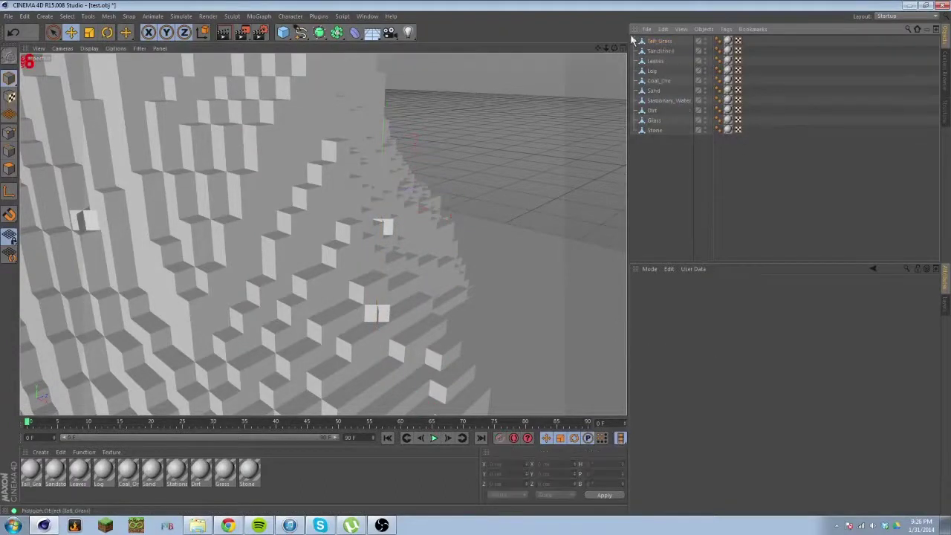
- Examine the whole untextured island model and its water plane from several angles
{"action": "scroll", "coordinate": [277, 187], "scroll_direction": "down", "scroll_amount": 6}
{"action": "left_click_drag", "start_coordinate": [309, 201], "coordinate": [248, 206], "text": "alt"}
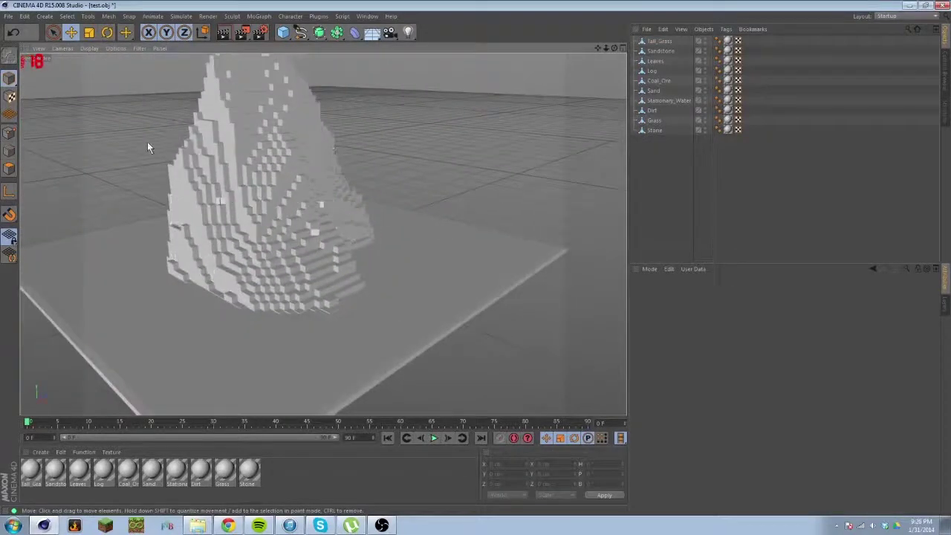
{"action": "middle_click", "coordinate": [181, 182]}
{"action": "middle_click", "coordinate": [171, 143]}
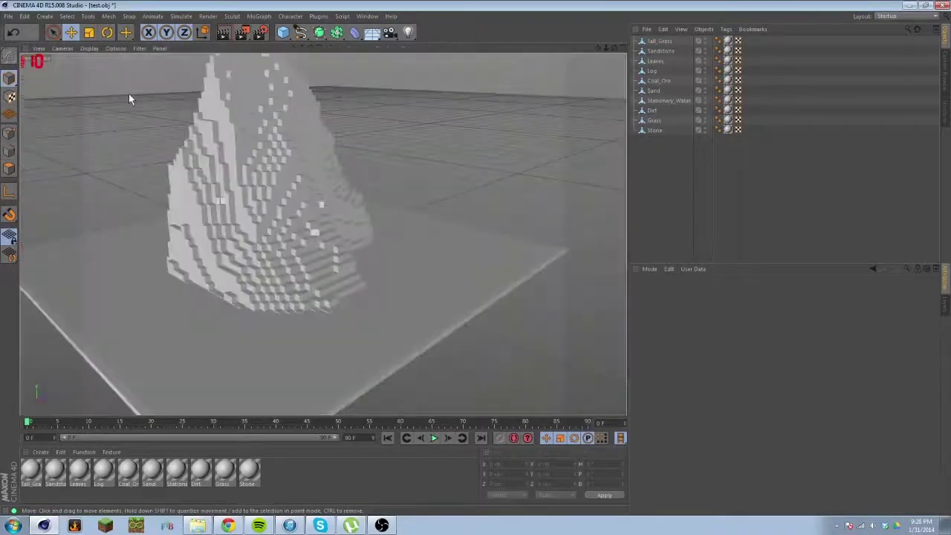
{"action": "middle_click_drag", "start_coordinate": [129, 94], "coordinate": [189, 131], "text": "alt"}
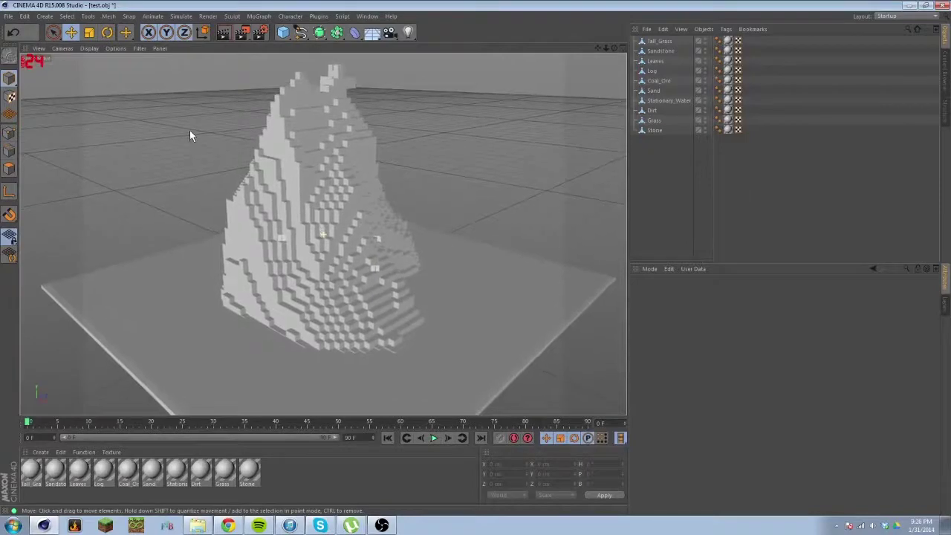
{"action": "right_click_drag", "start_coordinate": [191, 134], "coordinate": [406, 199], "text": "alt"}
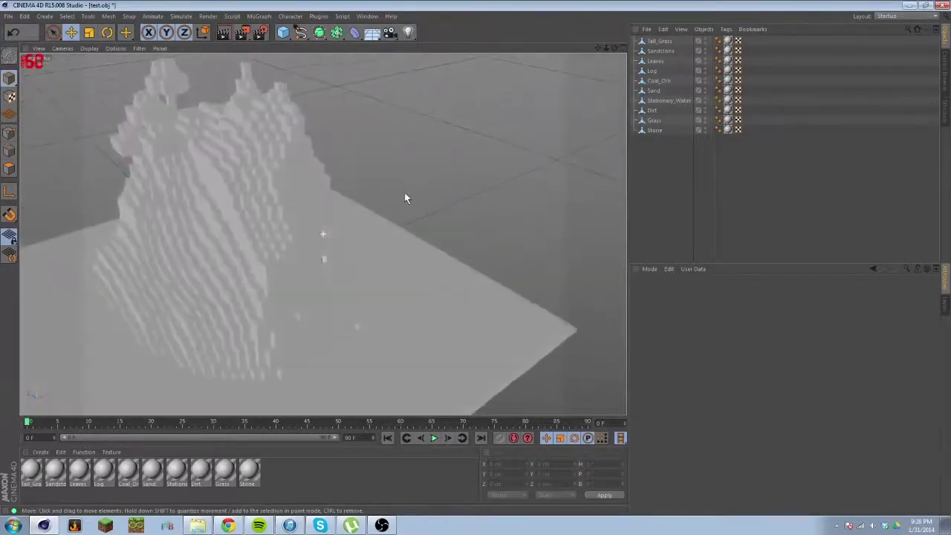
{"action": "left_click_drag", "start_coordinate": [404, 198], "coordinate": [144, 212], "text": "alt"}
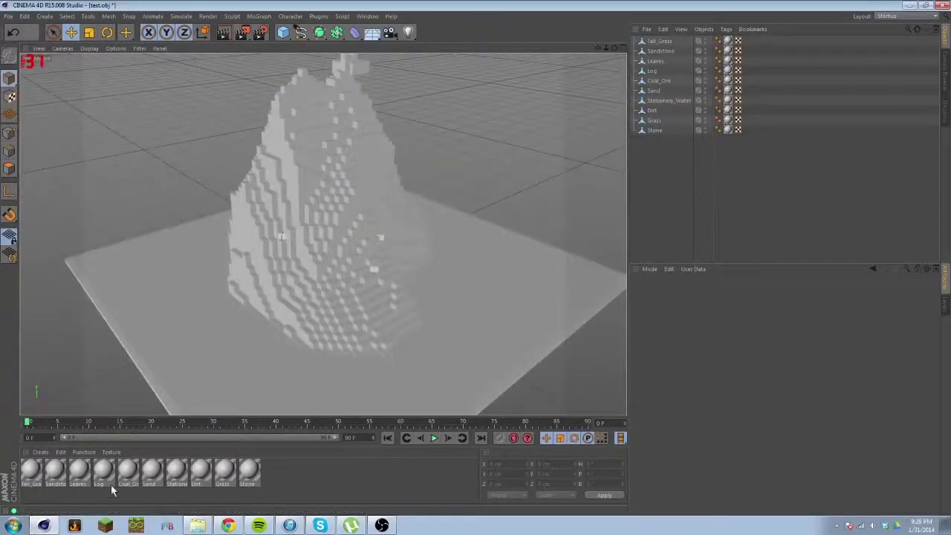
- Assign test-RGB.png from the Animation folder as the color texture of all ten imported materials, Tall_Grass through Stone
{"action": "left_click_drag", "start_coordinate": [296, 485], "coordinate": [21, 475]}
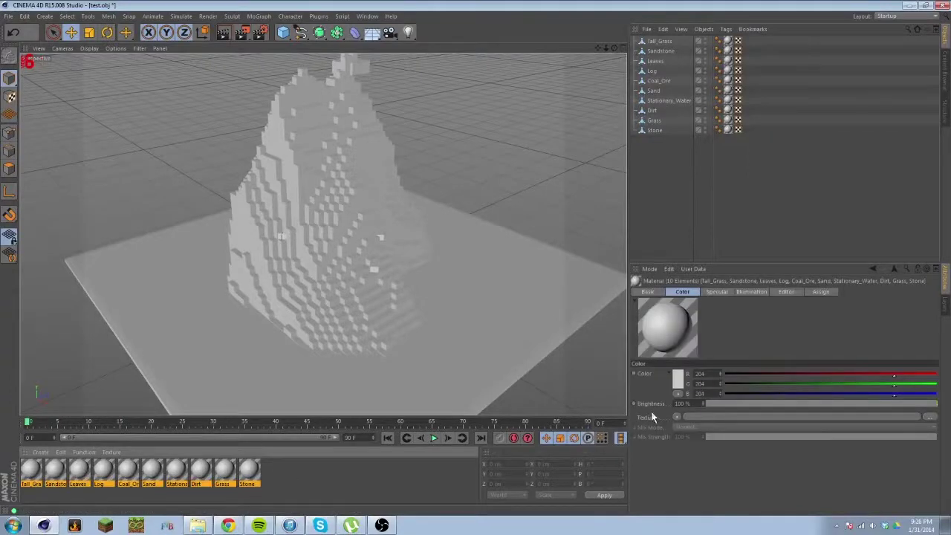
{"action": "left_click", "coordinate": [928, 418]}
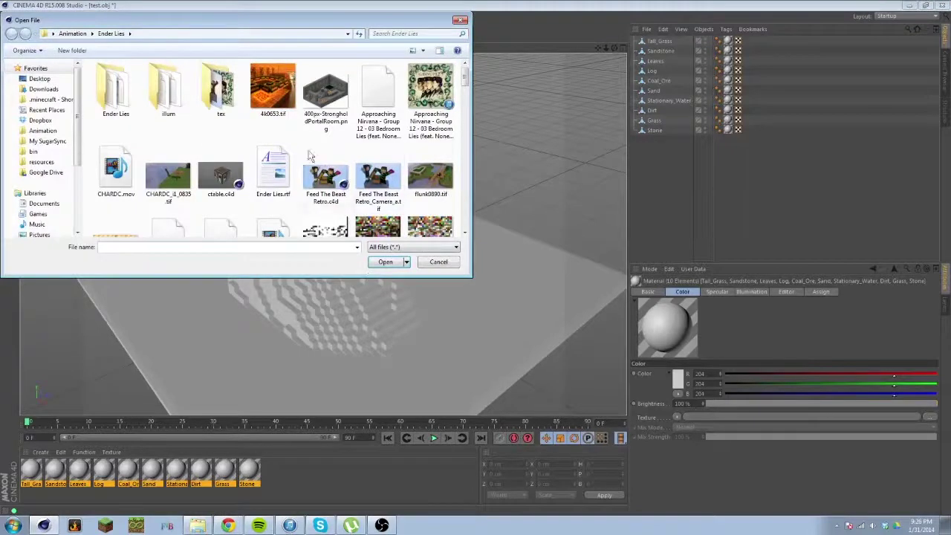
{"action": "left_click", "coordinate": [74, 33]}
{"action": "left_click_drag", "start_coordinate": [464, 85], "coordinate": [472, 216]}
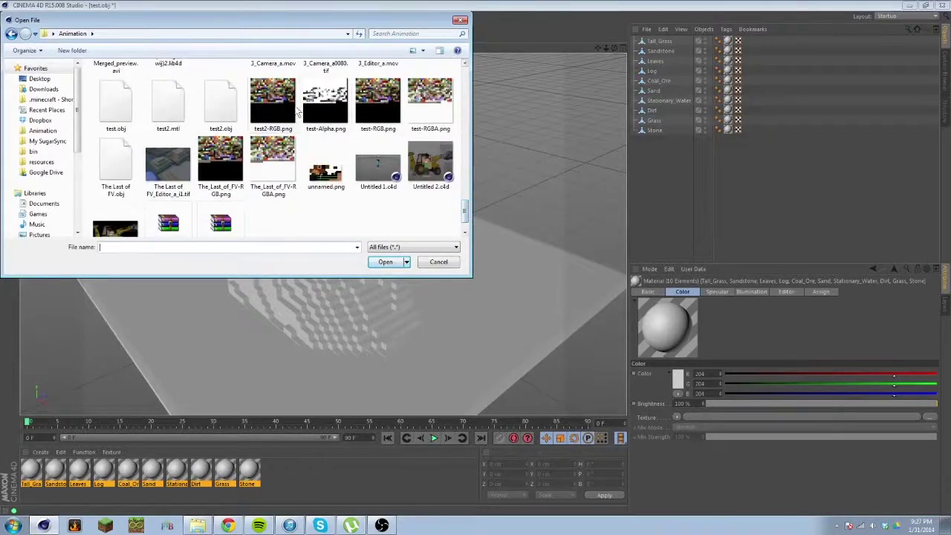
{"action": "left_click", "coordinate": [375, 104]}
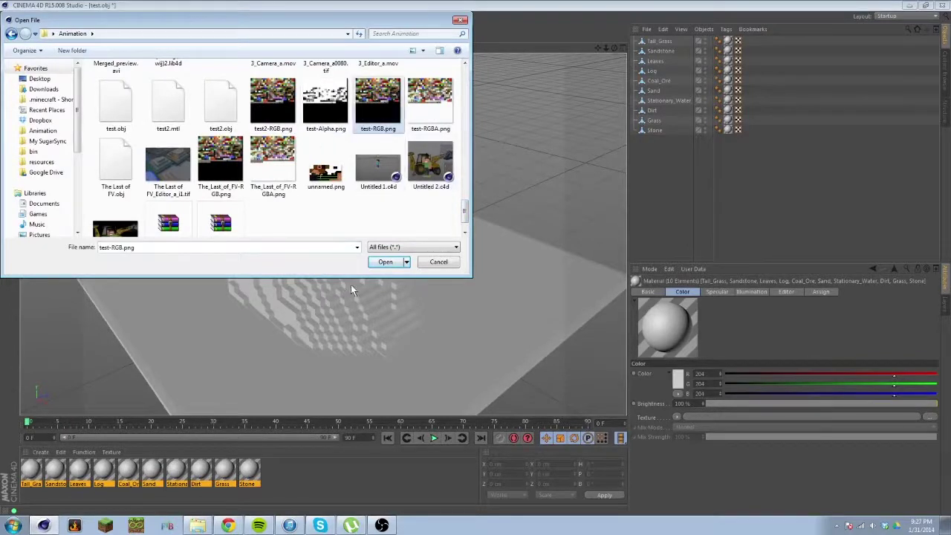
{"action": "left_click", "coordinate": [379, 265]}
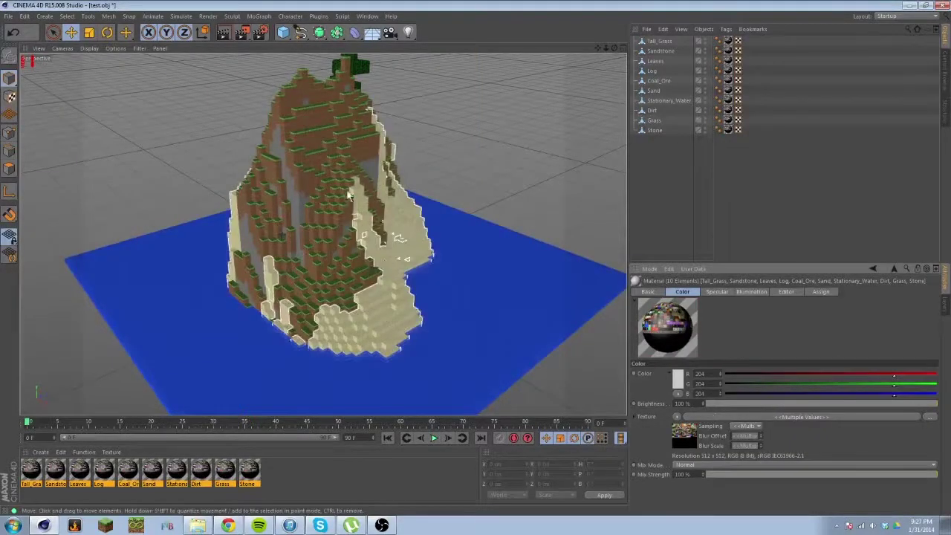
- Render the textured island in the viewport, both as a whole and close up on the grass and dirt blocks
{"action": "key", "text": "ctrl+r"}
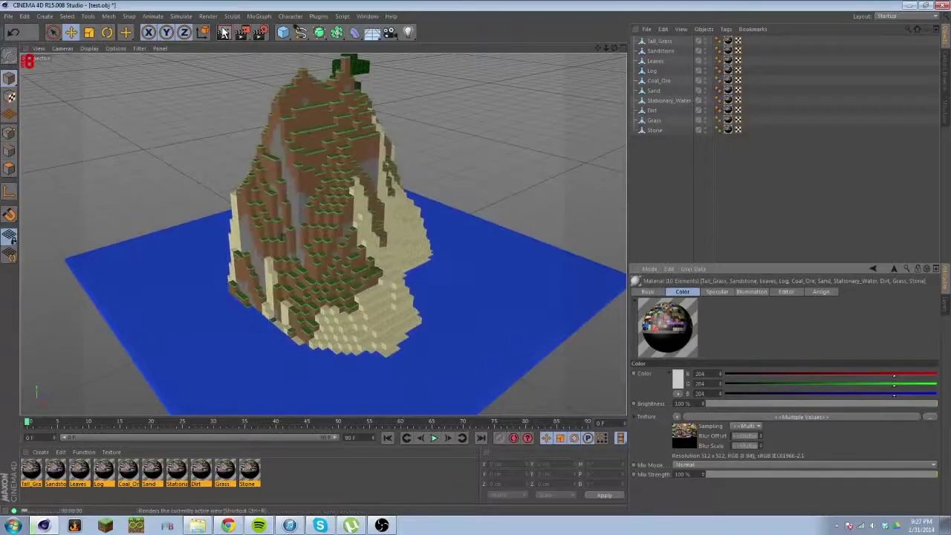
{"action": "scroll", "coordinate": [328, 236], "scroll_direction": "up", "scroll_amount": 10}
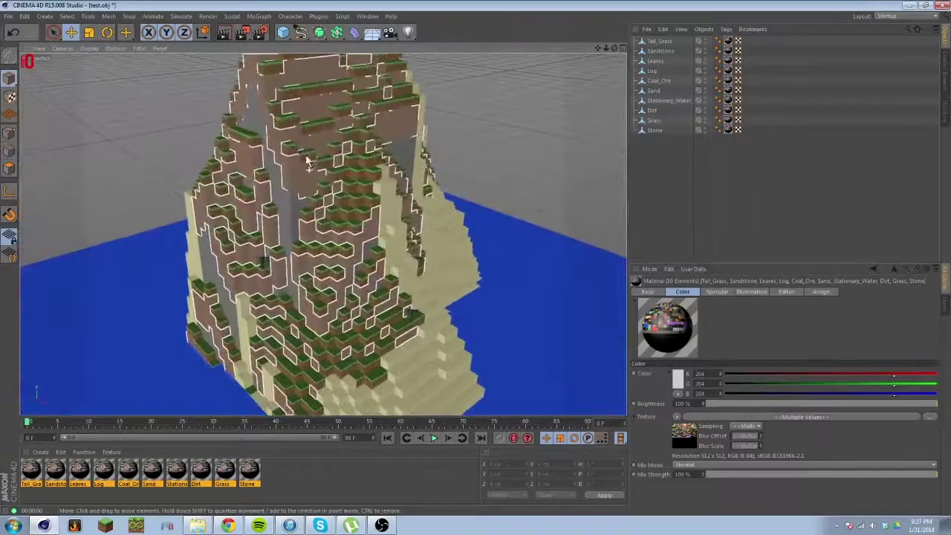
{"action": "scroll", "coordinate": [336, 237], "scroll_direction": "up", "scroll_amount": 6}
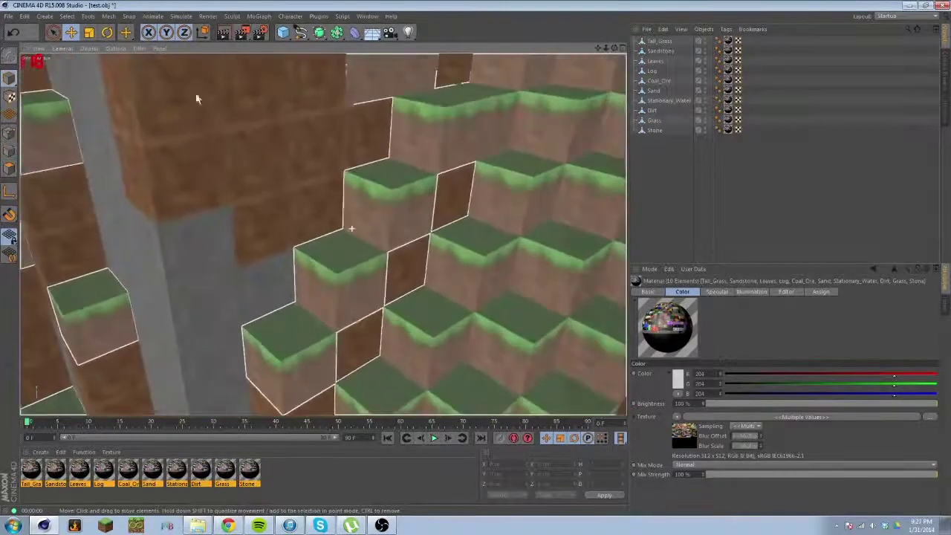
{"action": "left_click", "coordinate": [224, 33]}
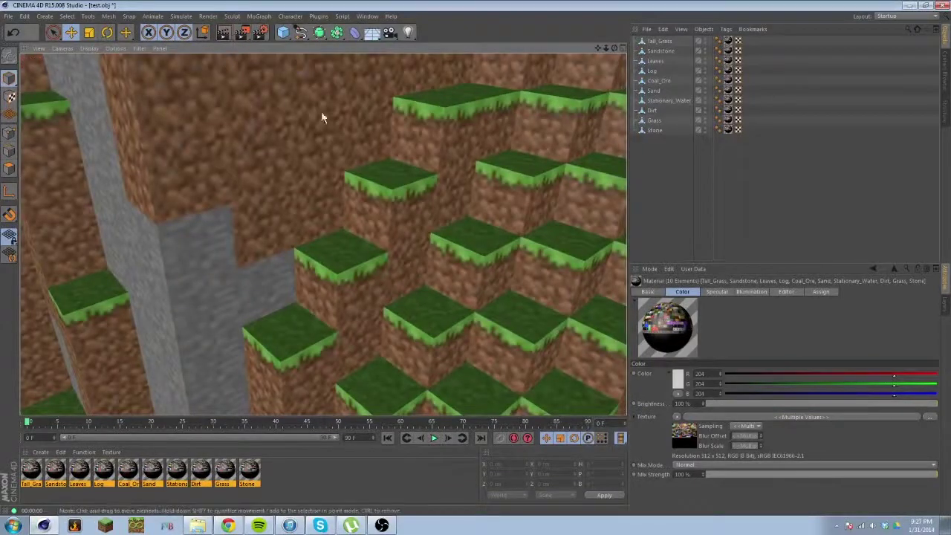
- Set the color texture sampling to None and disable the Specular channel for all ten materials
{"action": "left_click", "coordinate": [746, 426]}
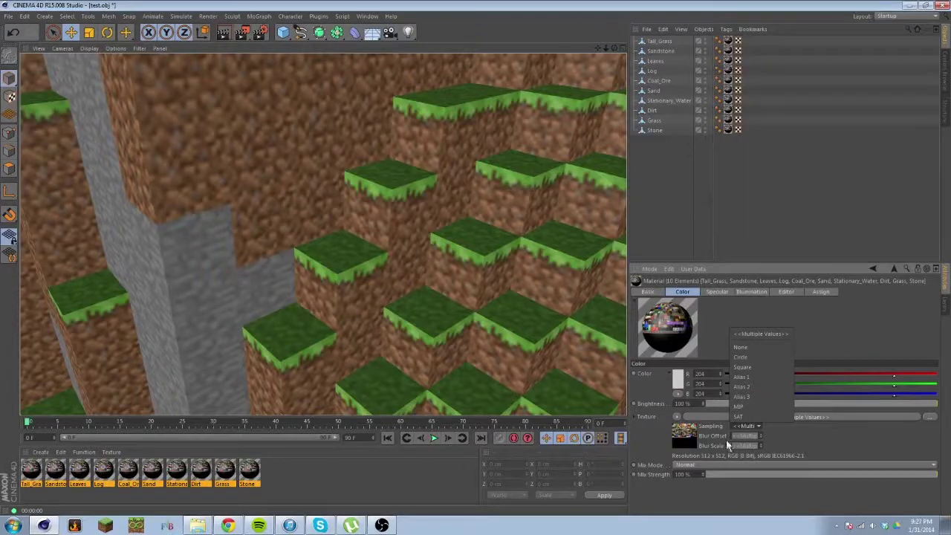
{"action": "left_click", "coordinate": [739, 347]}
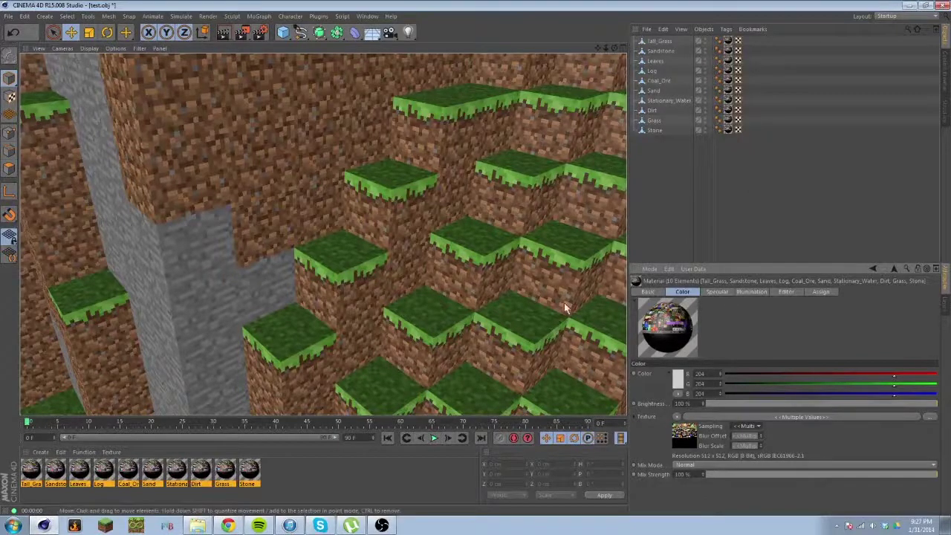
{"action": "left_click", "coordinate": [647, 291]}
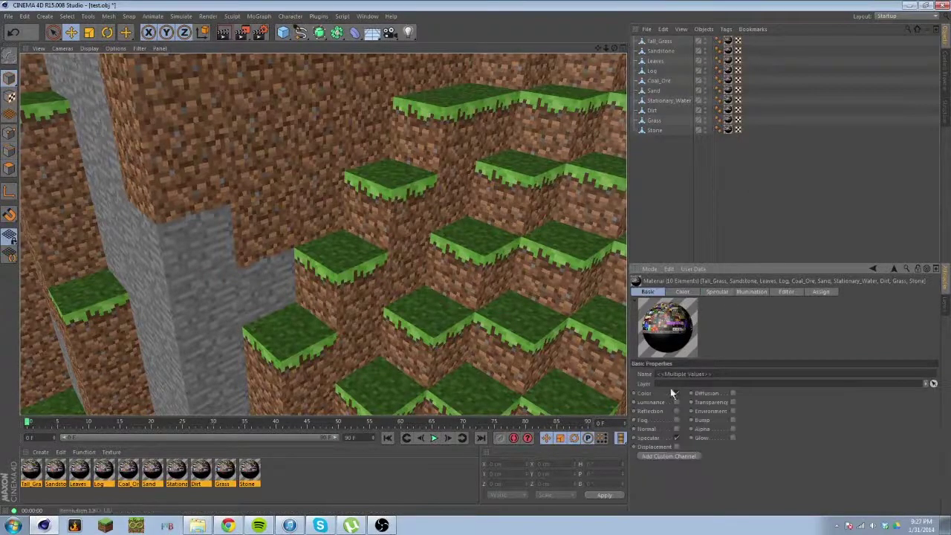
{"action": "left_click", "coordinate": [675, 437]}
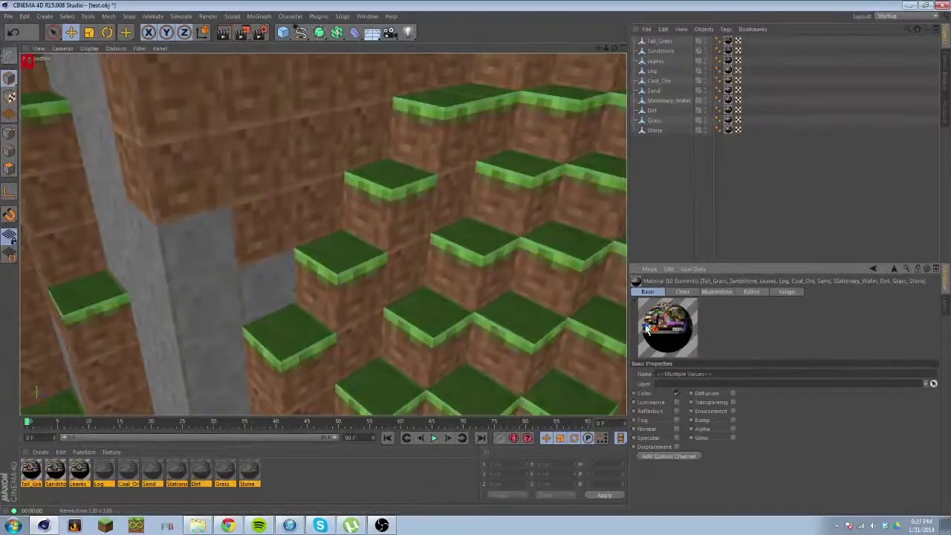
- Enlarge the material preview to Huge and reset its rotation
{"action": "right_click", "coordinate": [672, 325]}
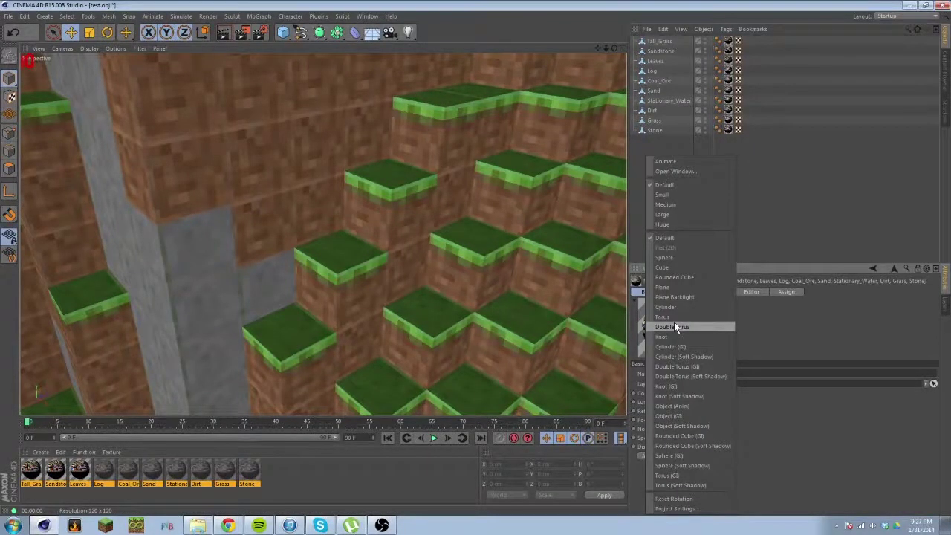
{"action": "left_click", "coordinate": [654, 224]}
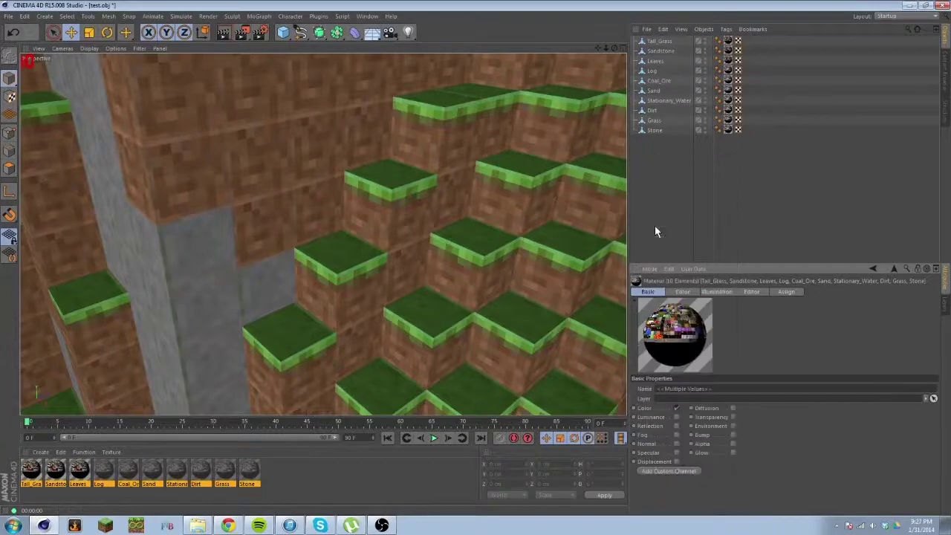
{"action": "right_click", "coordinate": [682, 320]}
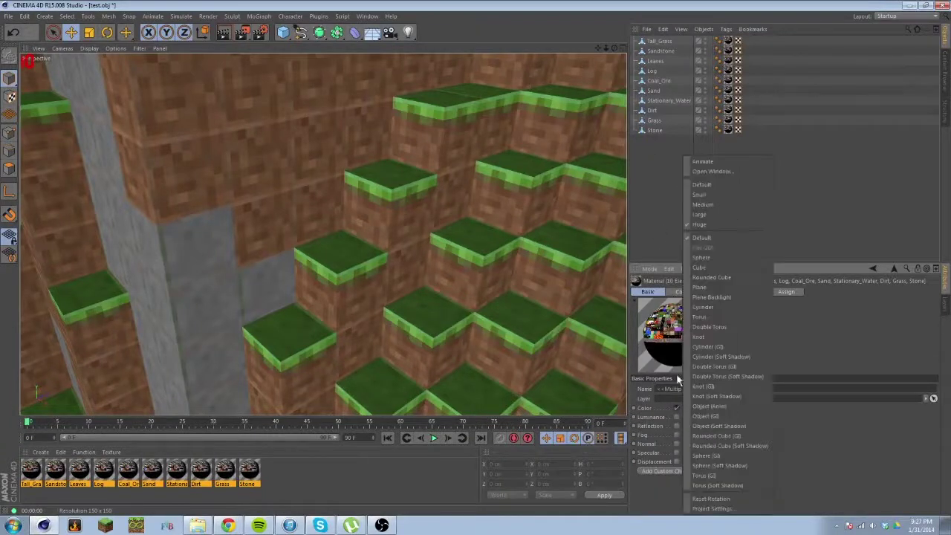
{"action": "left_click", "coordinate": [711, 498]}
- Render the viewport close up on the tall grass standing on a grass block
{"action": "left_click", "coordinate": [682, 291]}
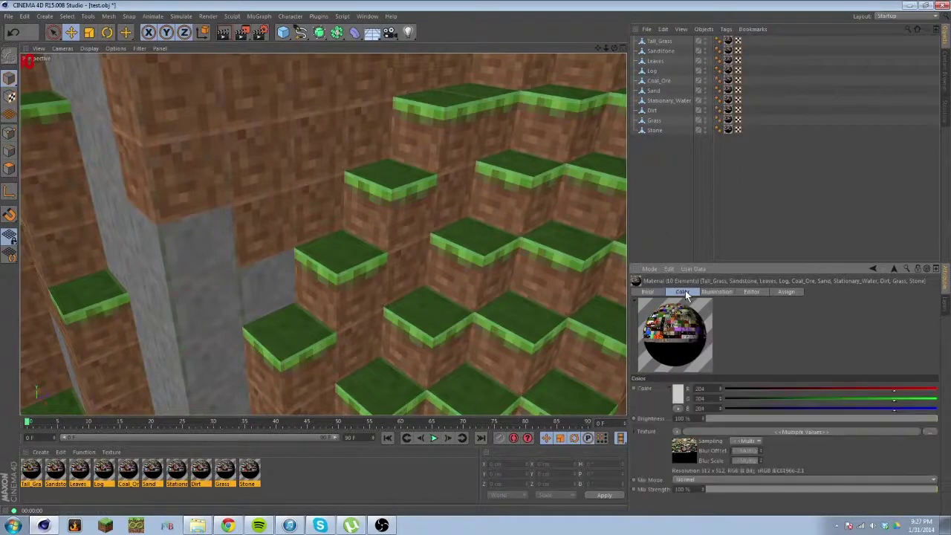
{"action": "left_click", "coordinate": [648, 291]}
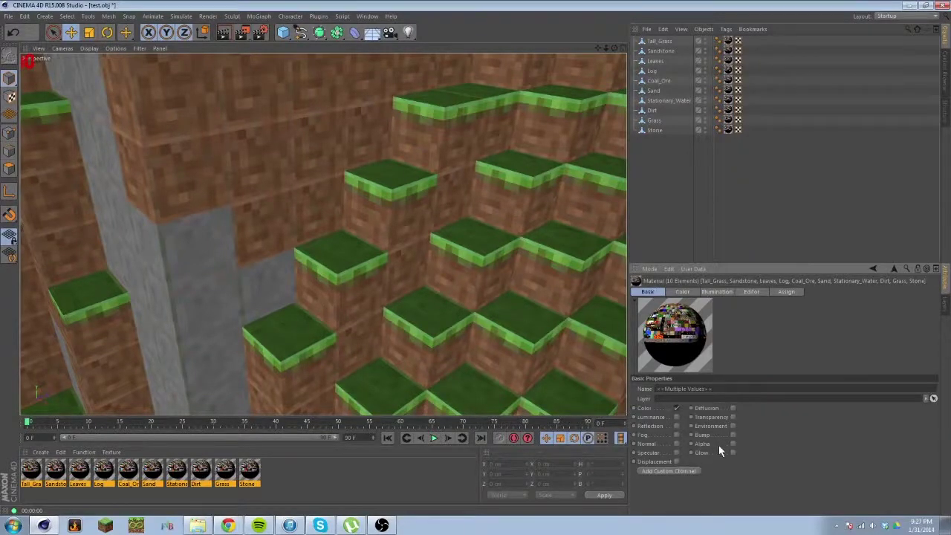
{"action": "left_click_drag", "start_coordinate": [282, 312], "coordinate": [292, 199], "text": "alt"}
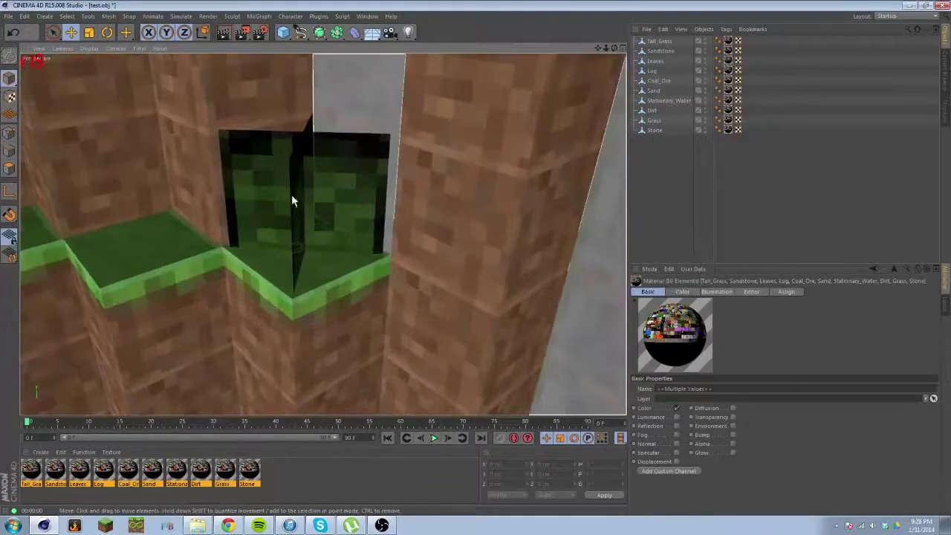
{"action": "left_click", "coordinate": [223, 34]}
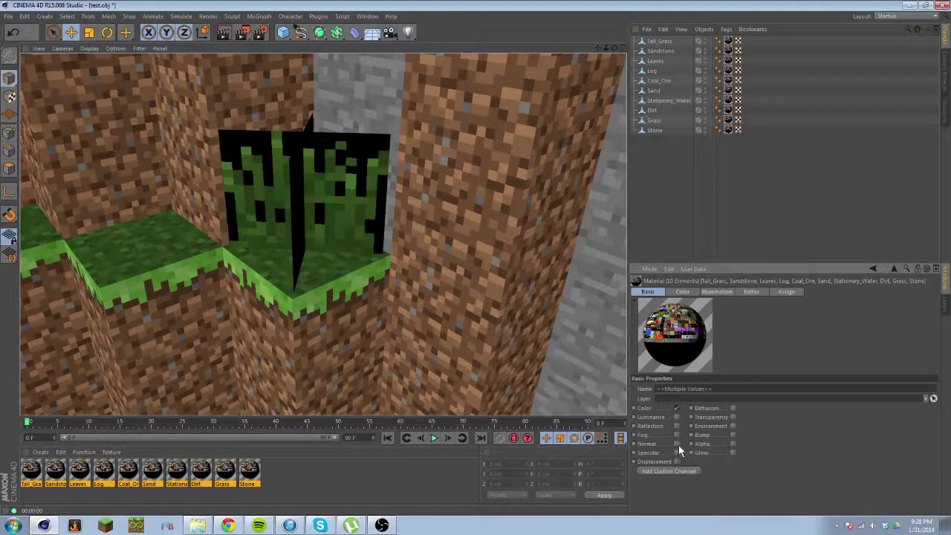
- Enable the Alpha channel for all ten materials with test-RGBA.png as its texture, and render the tall grass
{"action": "left_click", "coordinate": [733, 444]}
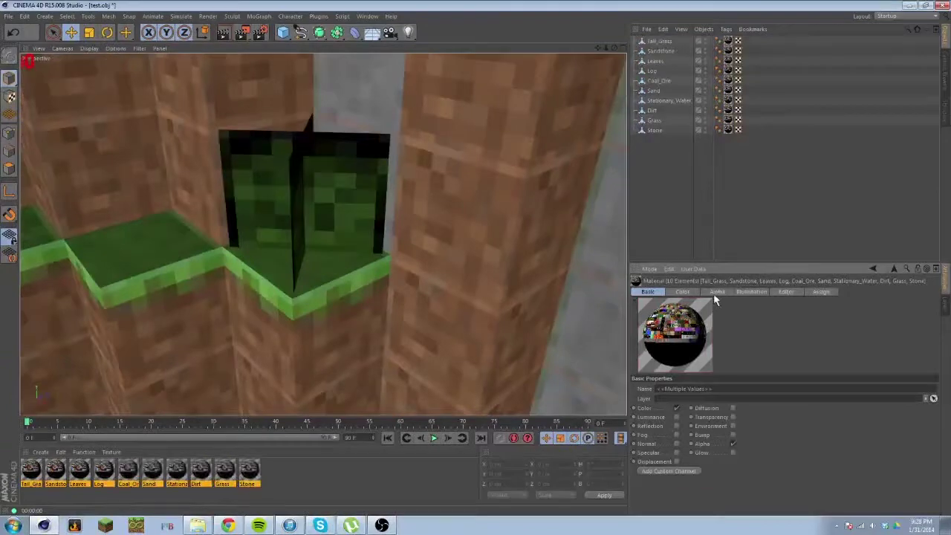
{"action": "left_click", "coordinate": [714, 293]}
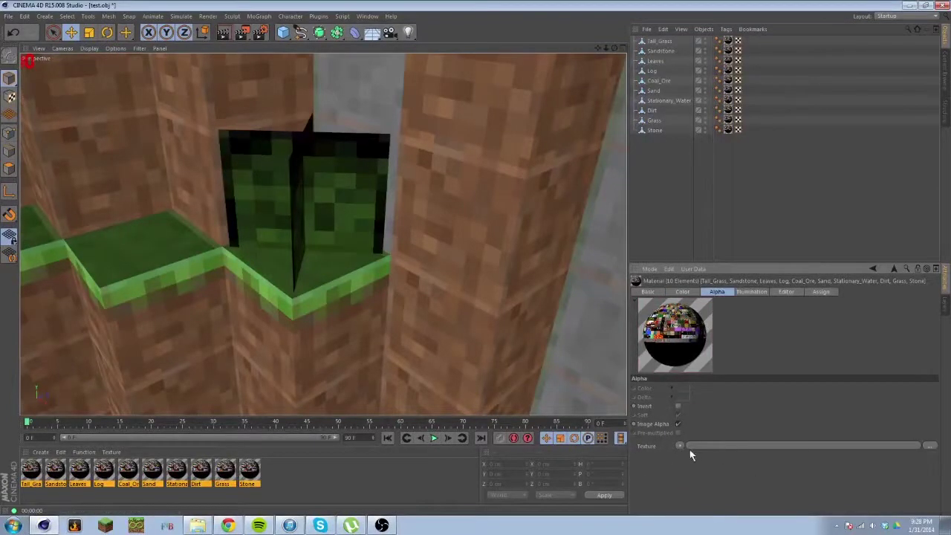
{"action": "left_click", "coordinate": [932, 447]}
{"action": "left_click_drag", "start_coordinate": [470, 84], "coordinate": [466, 216]}
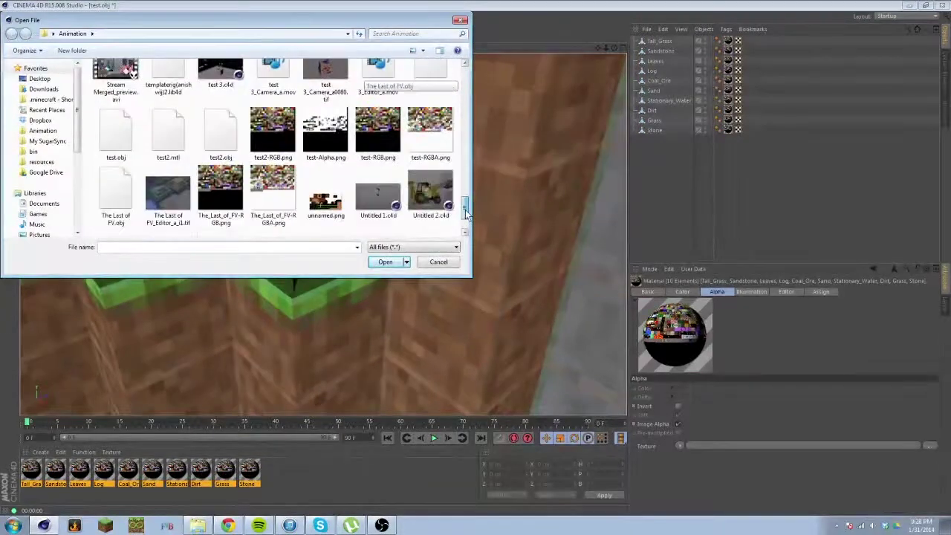
{"action": "left_click", "coordinate": [424, 136]}
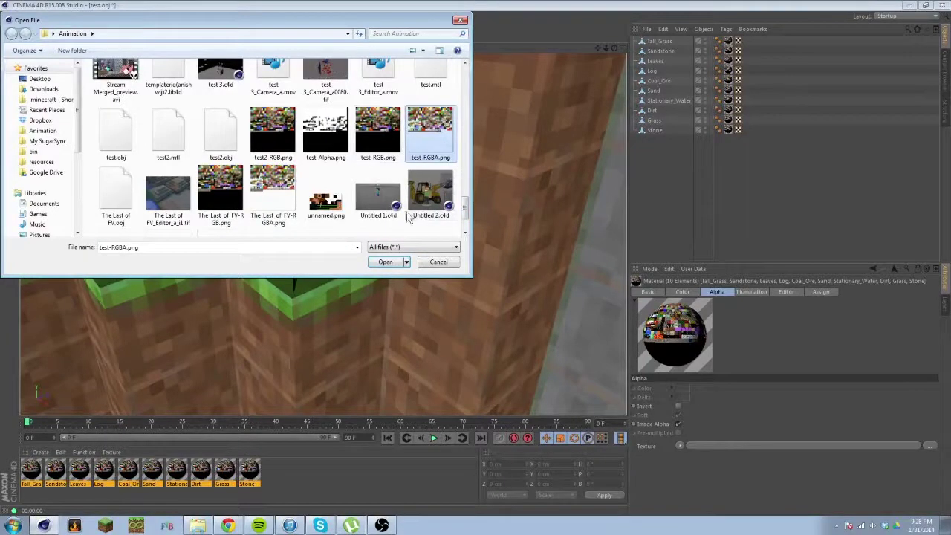
{"action": "left_click", "coordinate": [398, 261]}
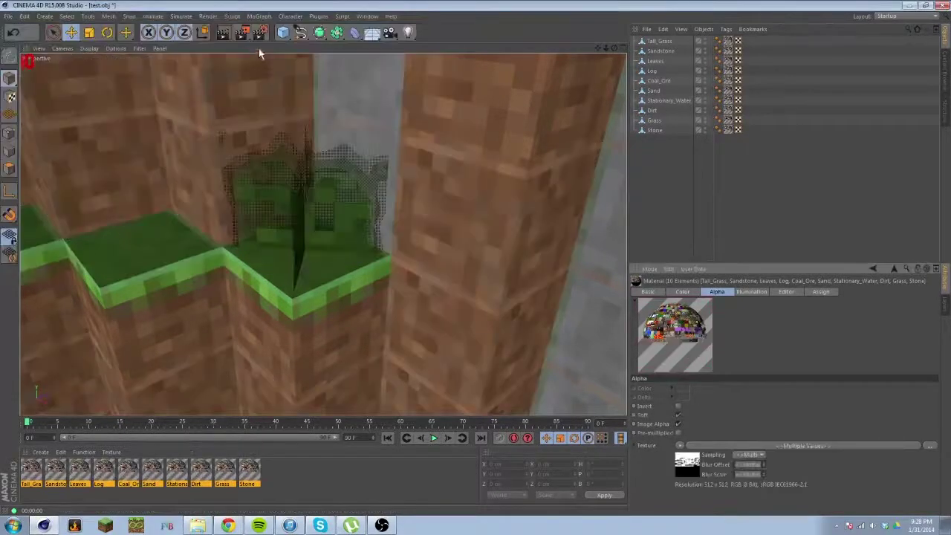
{"action": "left_click", "coordinate": [224, 35]}
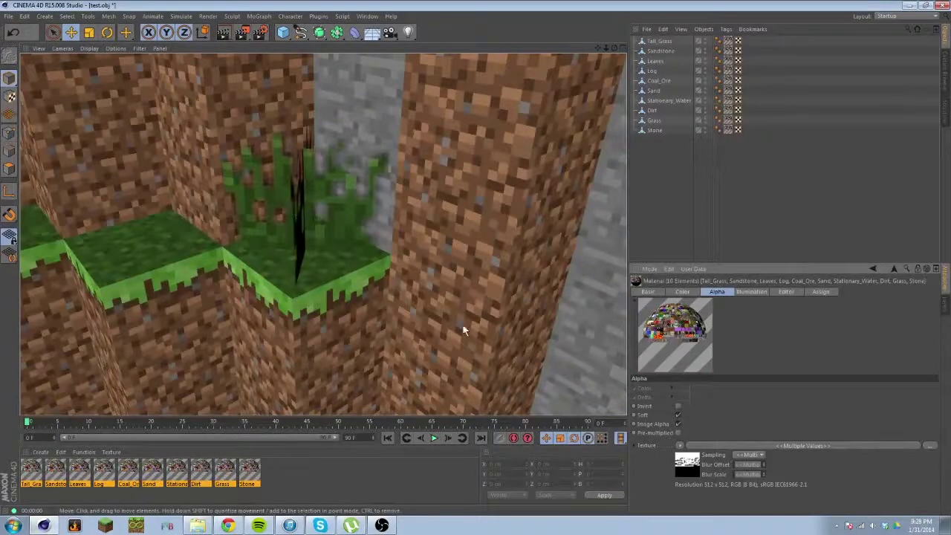
- Set the alpha texture sampling to None for all ten materials and render the tall grass again
{"action": "left_click", "coordinate": [753, 455]}
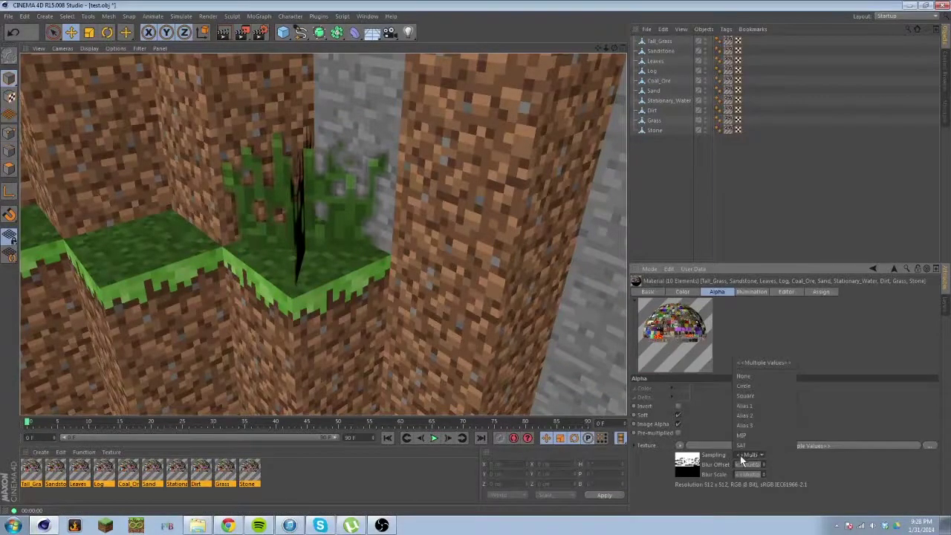
{"action": "left_click", "coordinate": [742, 376]}
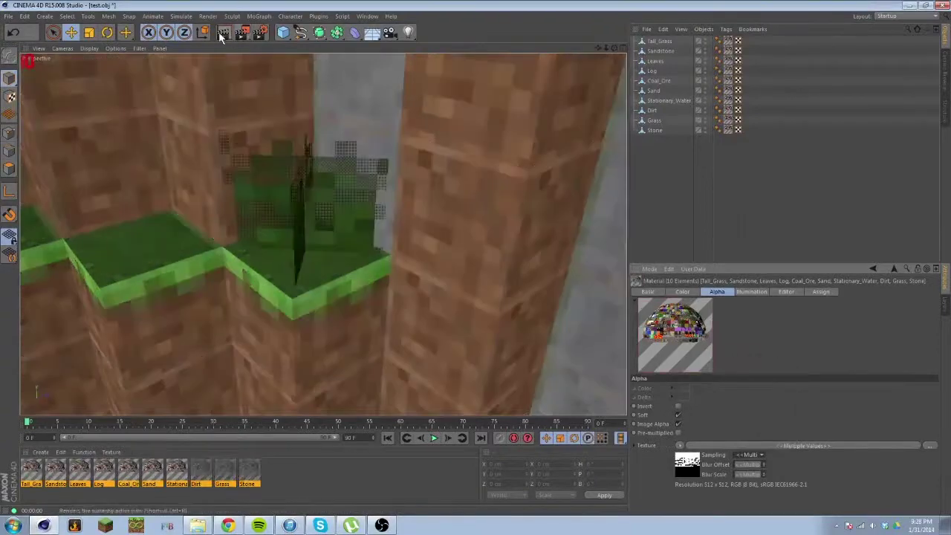
{"action": "left_click", "coordinate": [222, 33]}
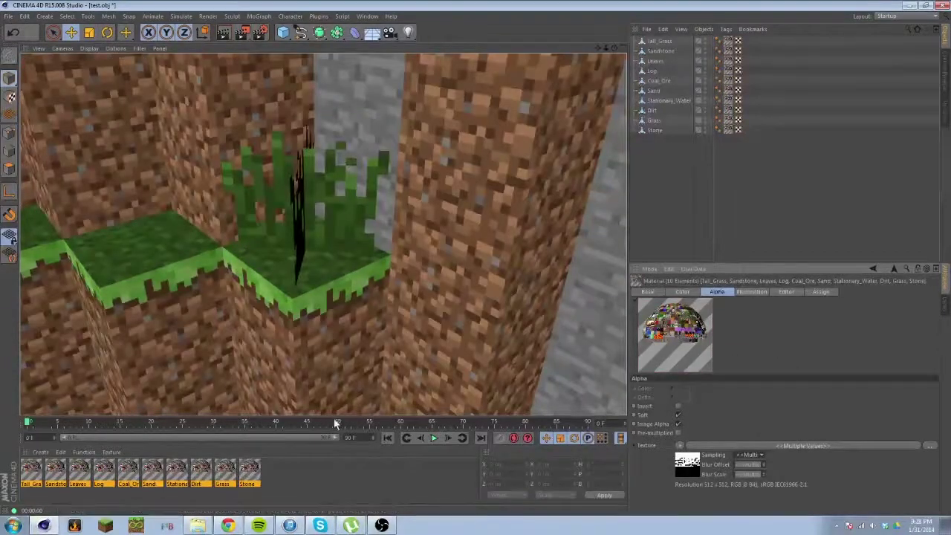
- Render the viewport with the island's trees and grassy slope in view
{"action": "scroll", "coordinate": [367, 299], "scroll_direction": "down", "scroll_amount": 10}
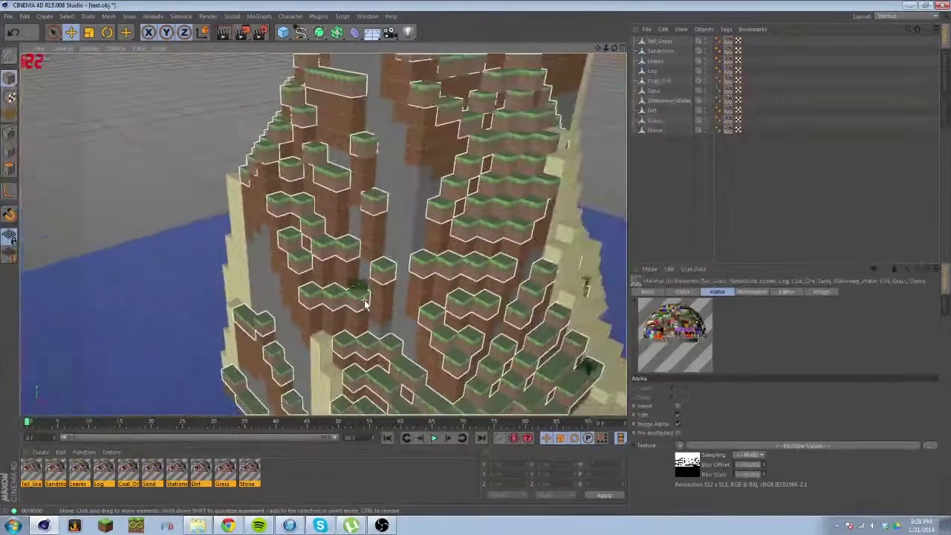
{"action": "scroll", "coordinate": [364, 300], "scroll_direction": "down", "scroll_amount": 5}
{"action": "left_click_drag", "start_coordinate": [378, 323], "coordinate": [452, 122], "text": "alt"}
{"action": "scroll", "coordinate": [451, 142], "scroll_direction": "up", "scroll_amount": 8}
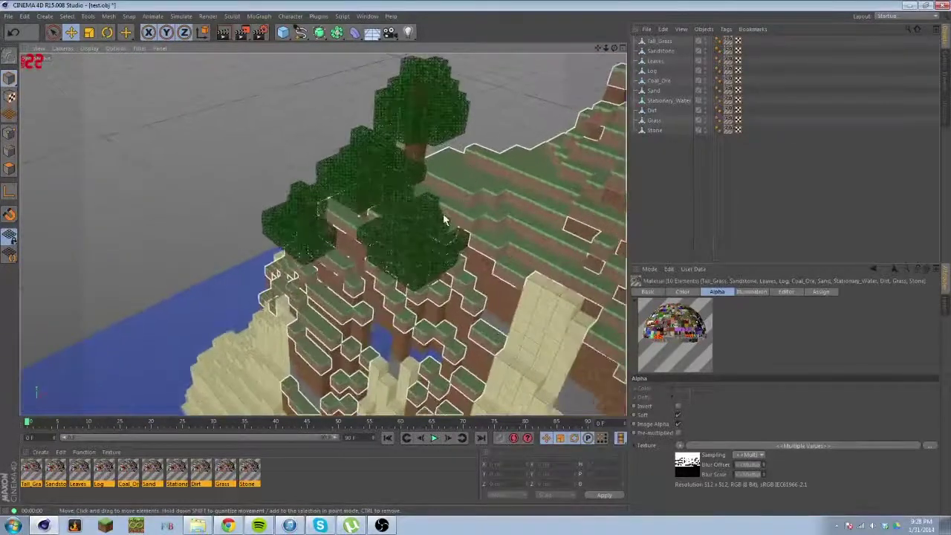
{"action": "left_click_drag", "start_coordinate": [444, 220], "coordinate": [356, 255], "text": "alt"}
{"action": "left_click", "coordinate": [224, 33]}
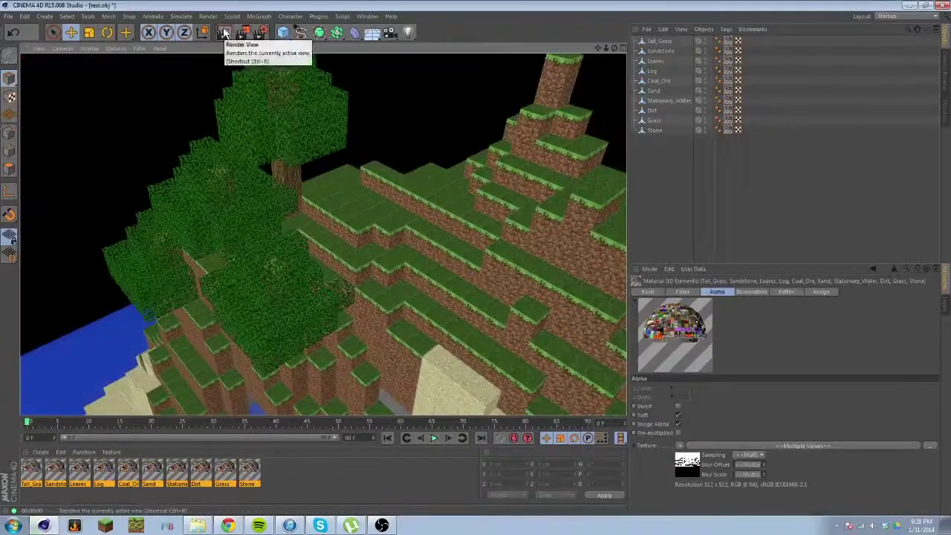
- Remove the duplicate materials from the island project
{"action": "left_click_drag", "start_coordinate": [216, 238], "coordinate": [429, 197], "text": "alt"}
{"action": "scroll", "coordinate": [431, 202], "scroll_direction": "down", "scroll_amount": 6}
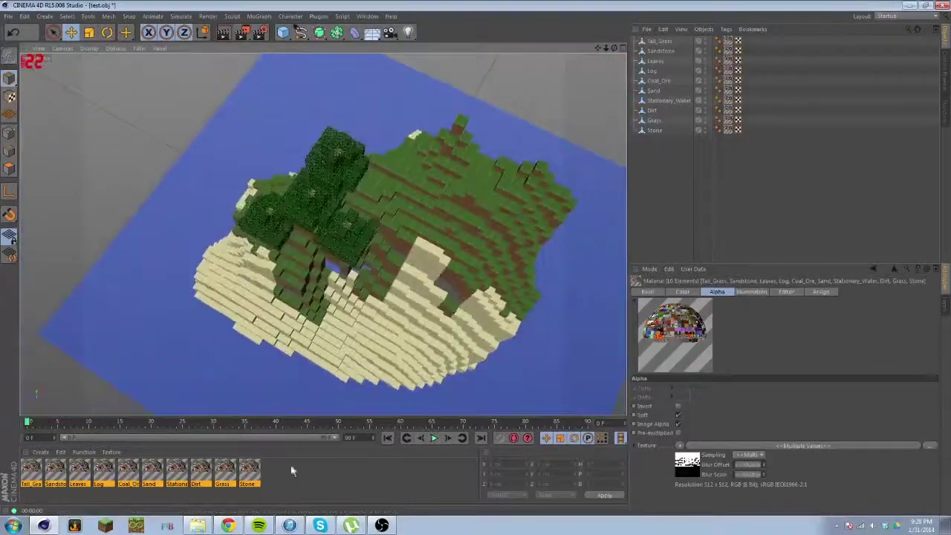
{"action": "right_click", "coordinate": [59, 476]}
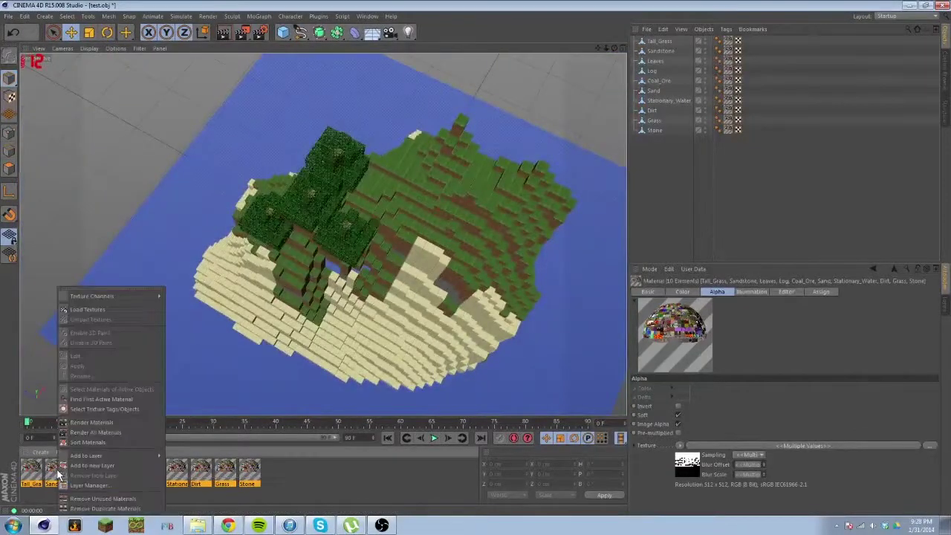
{"action": "left_click", "coordinate": [103, 508]}
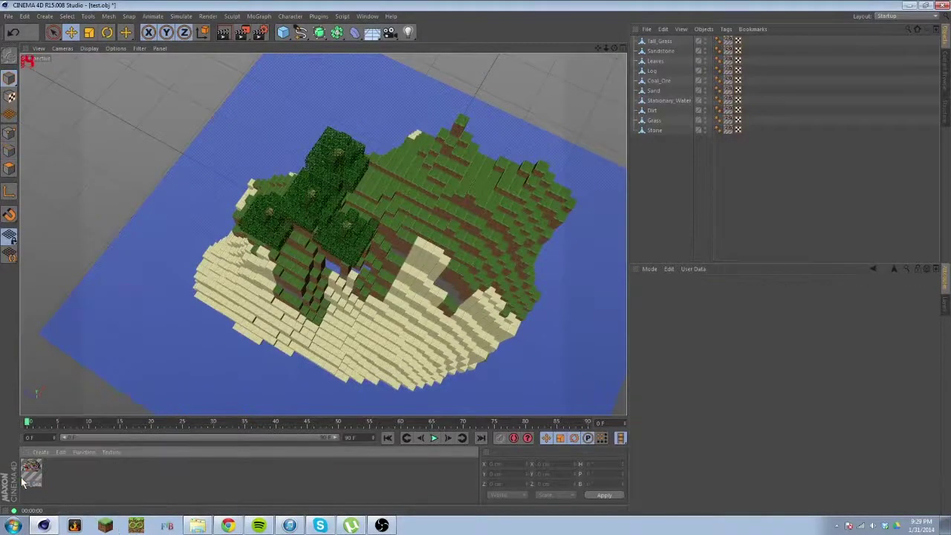
- Import test2.obj from the file window showing the Animation folder search results, with the import scale in meters
{"action": "left_click", "coordinate": [197, 525]}
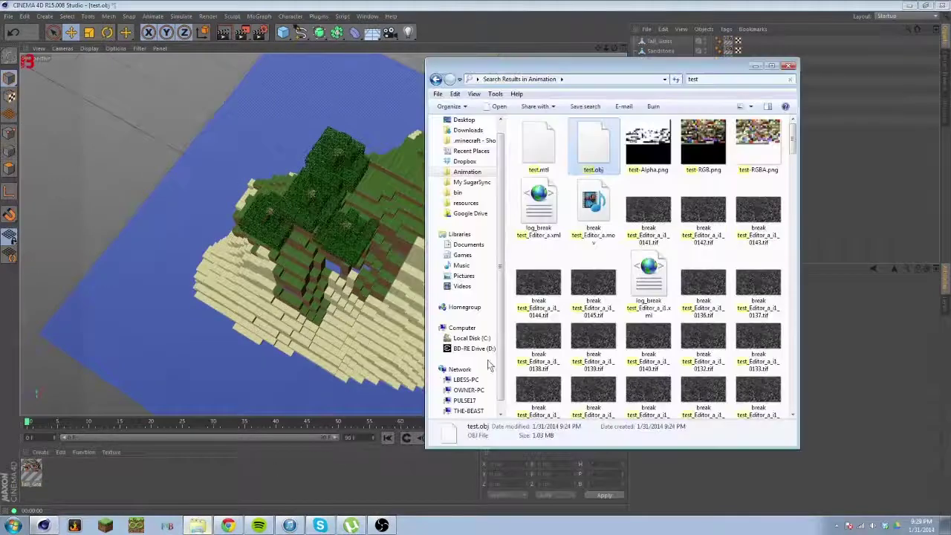
{"action": "left_click", "coordinate": [546, 147]}
{"action": "scroll", "coordinate": [734, 232], "scroll_direction": "down", "scroll_amount": 15}
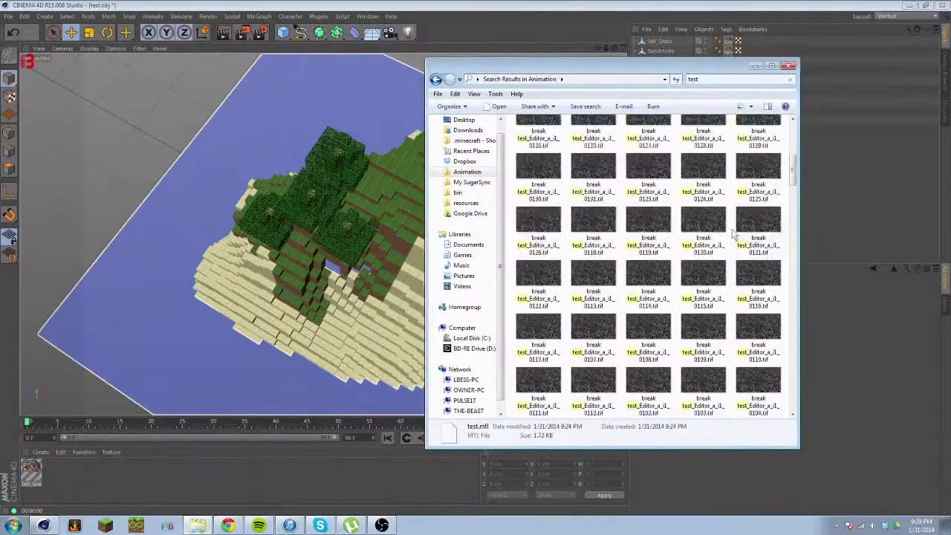
{"action": "left_click", "coordinate": [654, 221]}
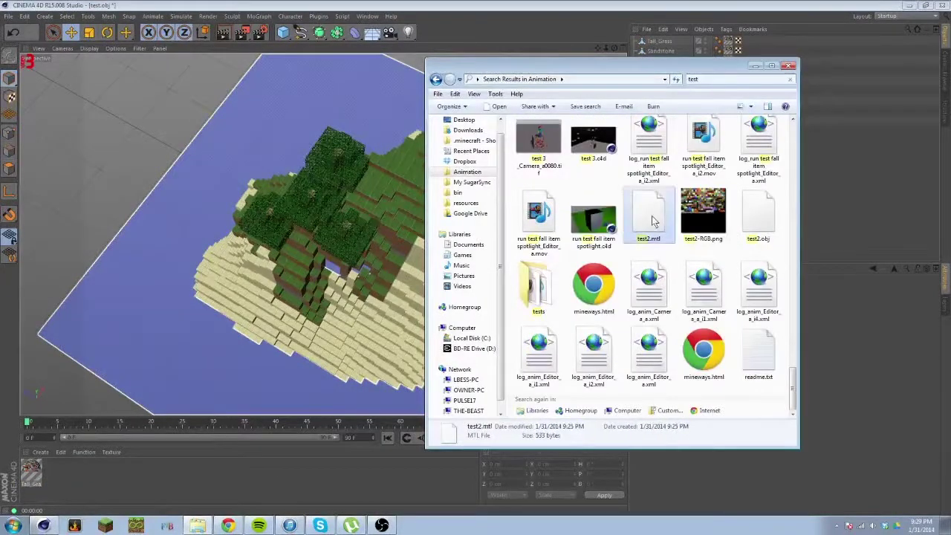
{"action": "left_click", "coordinate": [747, 231]}
{"action": "left_click_drag", "start_coordinate": [762, 211], "coordinate": [332, 226]}
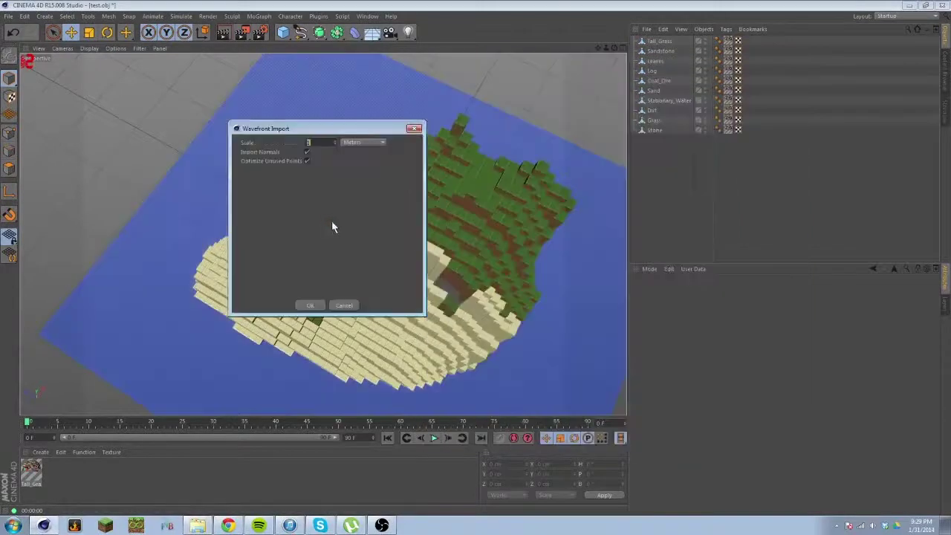
{"action": "left_click", "coordinate": [310, 306]}
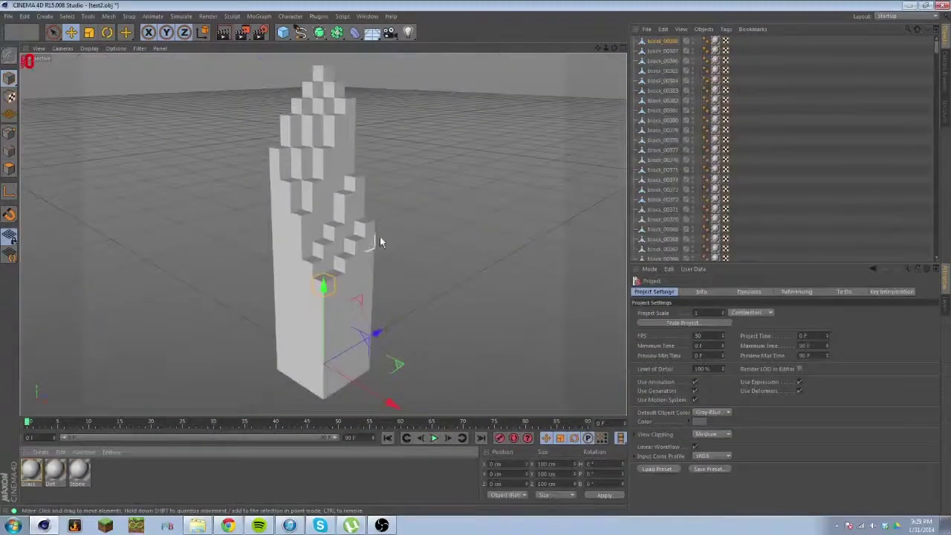
- Examine the imported block column and select one of its individual block objects
{"action": "scroll", "coordinate": [407, 240], "scroll_direction": "down", "scroll_amount": 3}
{"action": "scroll", "coordinate": [320, 176], "scroll_direction": "up", "scroll_amount": 5}
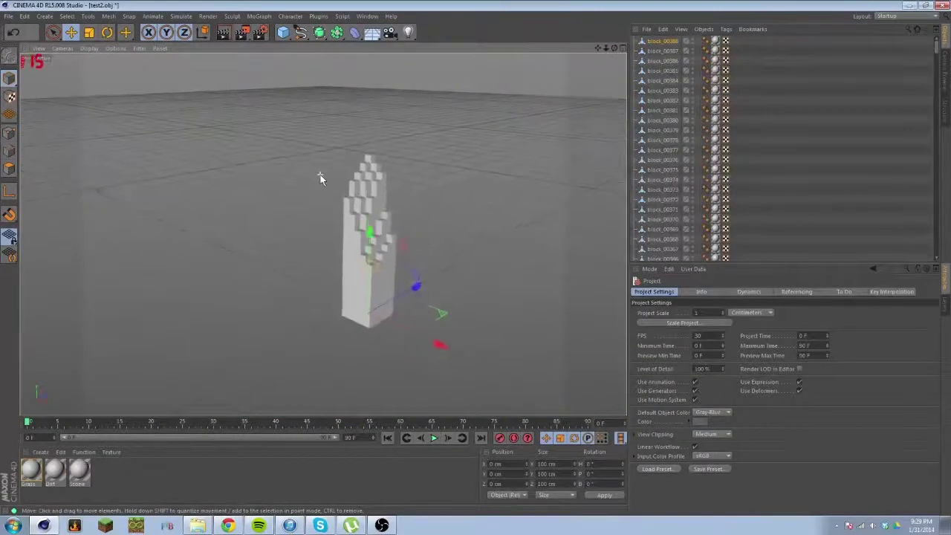
{"action": "scroll", "coordinate": [427, 220], "scroll_direction": "up", "scroll_amount": 3}
{"action": "scroll", "coordinate": [348, 213], "scroll_direction": "up", "scroll_amount": 3}
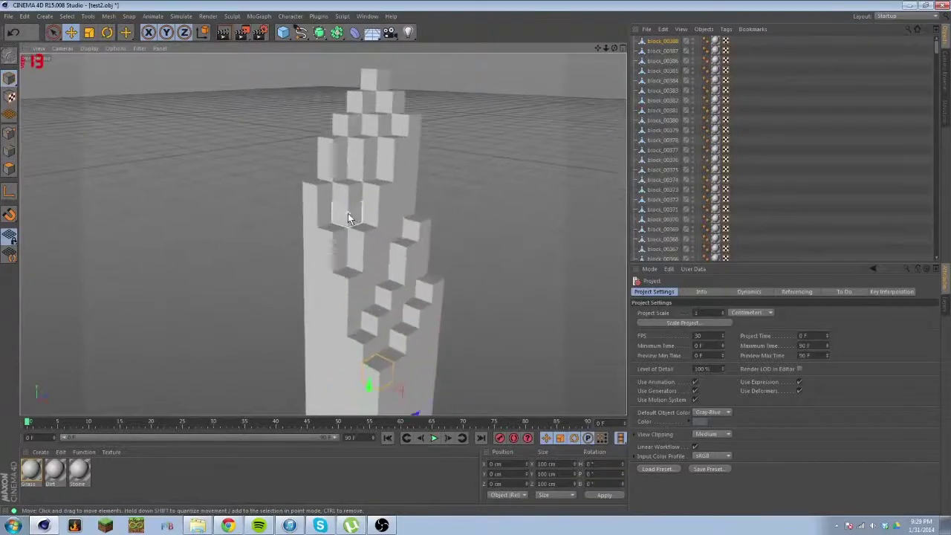
{"action": "left_click", "coordinate": [656, 119]}
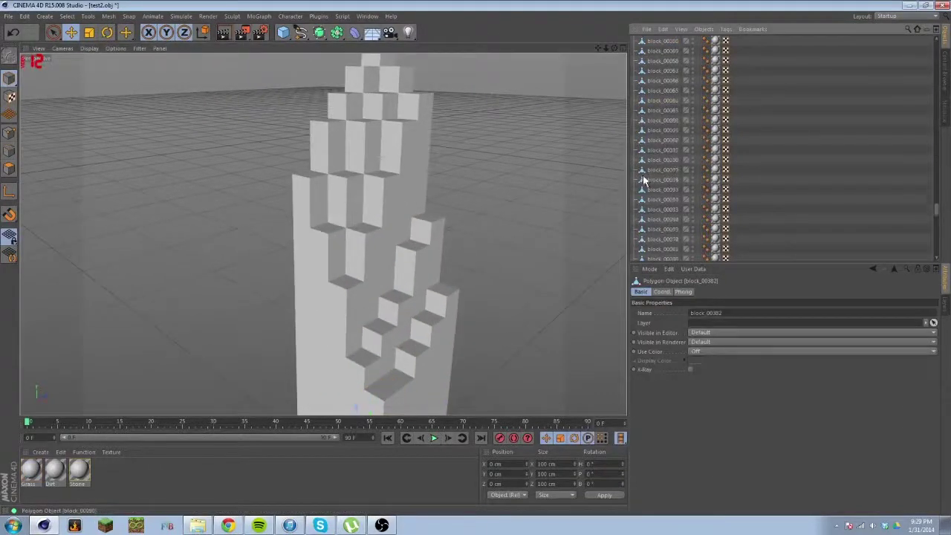
- Switch to the test.obj project and examine its objects grouped by block type, such as Tall_Grass, Sand and Stationary_Water
{"action": "left_click", "coordinate": [367, 15]}
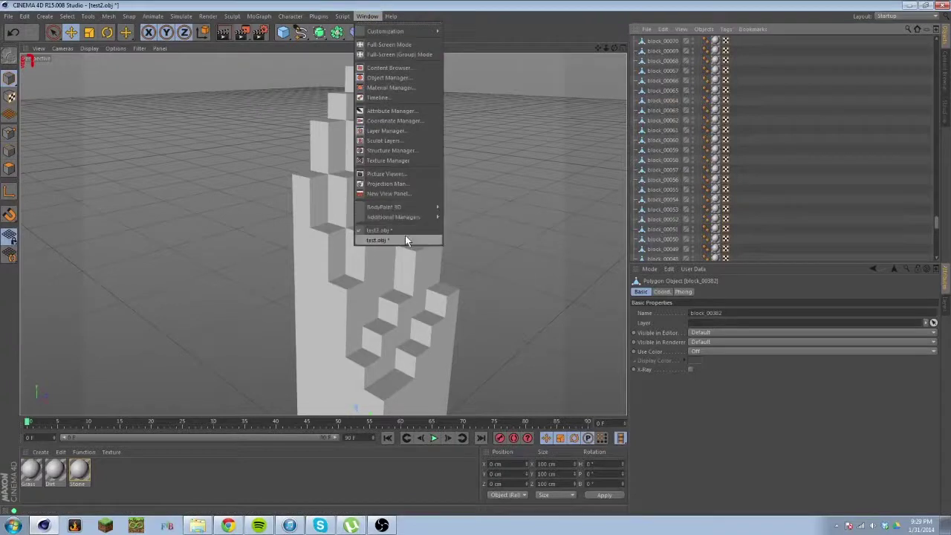
{"action": "left_click", "coordinate": [404, 240]}
{"action": "left_click", "coordinate": [660, 101]}
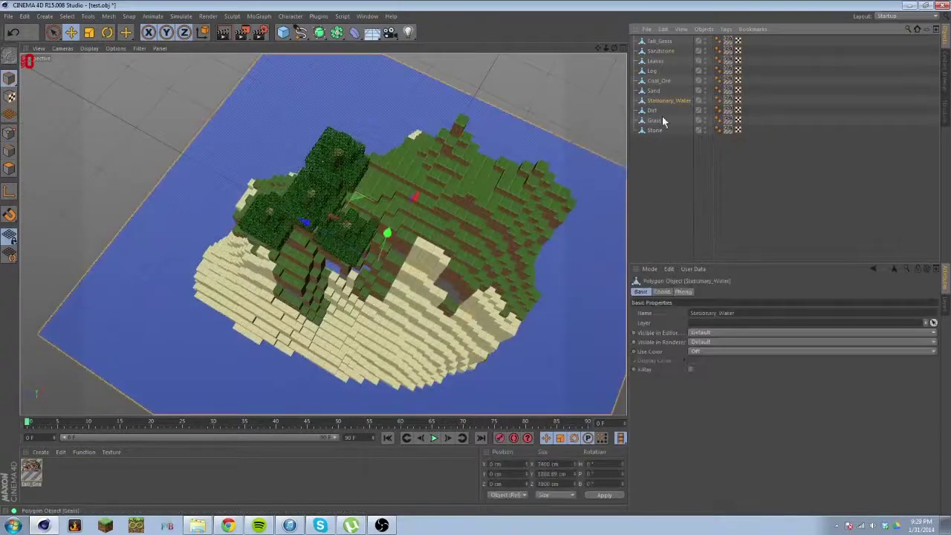
{"action": "left_click", "coordinate": [652, 41]}
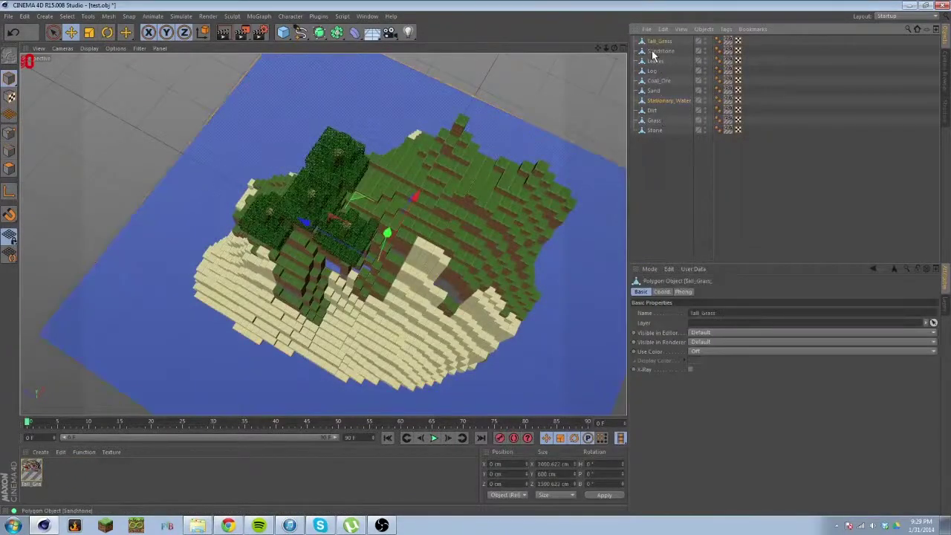
{"action": "left_click", "coordinate": [652, 90]}
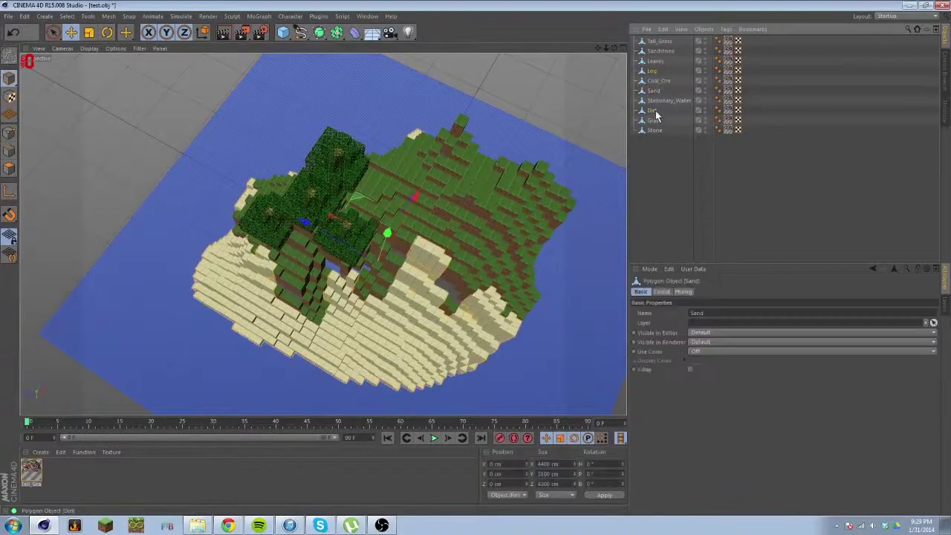
{"action": "left_click", "coordinate": [652, 139]}
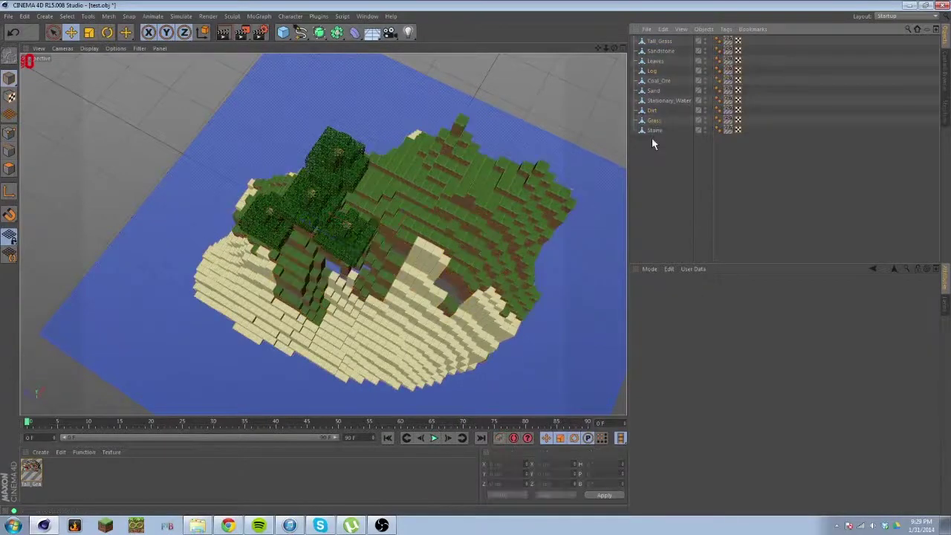
- Return to the test2.obj project and examine its individually separated block objects, selecting several in the list and viewport
{"action": "left_click", "coordinate": [378, 16]}
{"action": "left_click", "coordinate": [418, 228]}
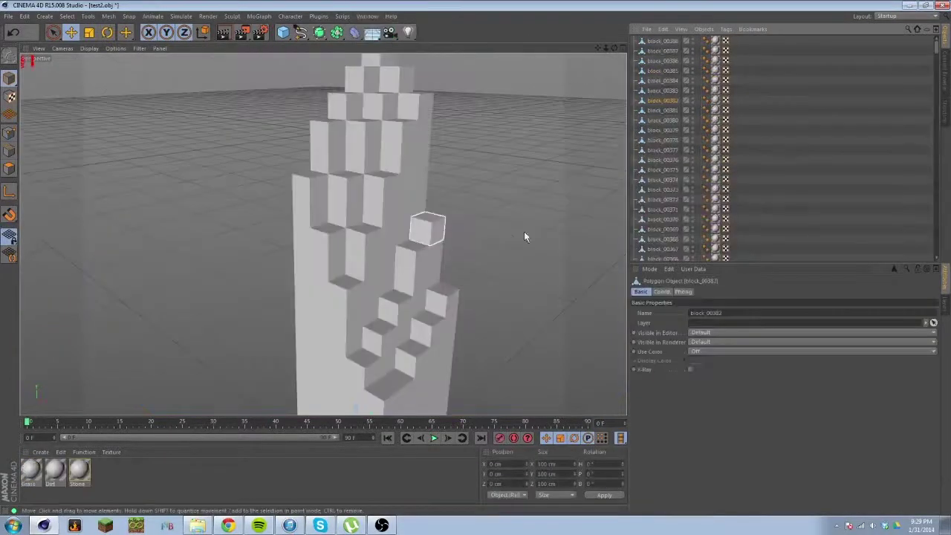
{"action": "left_click", "coordinate": [666, 70]}
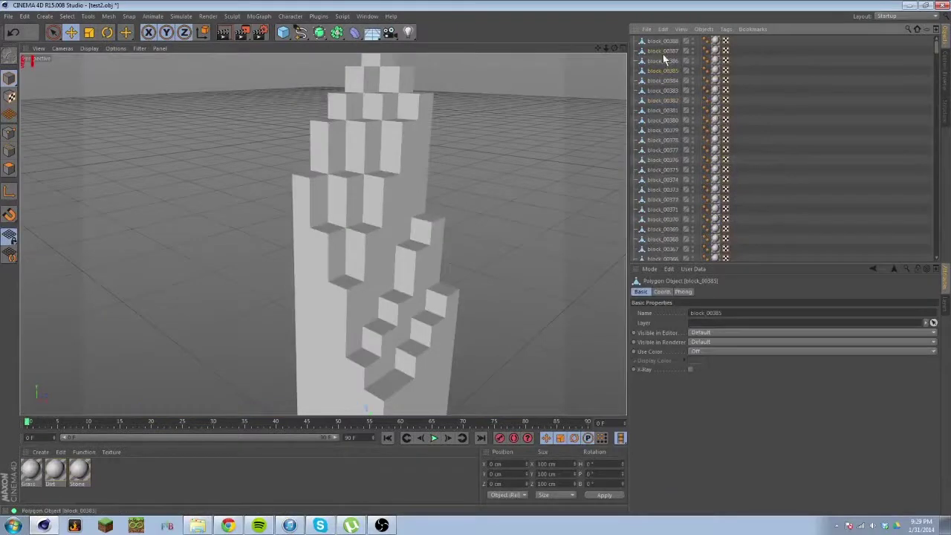
{"action": "left_click", "coordinate": [663, 220]}
{"action": "left_click", "coordinate": [400, 260]}
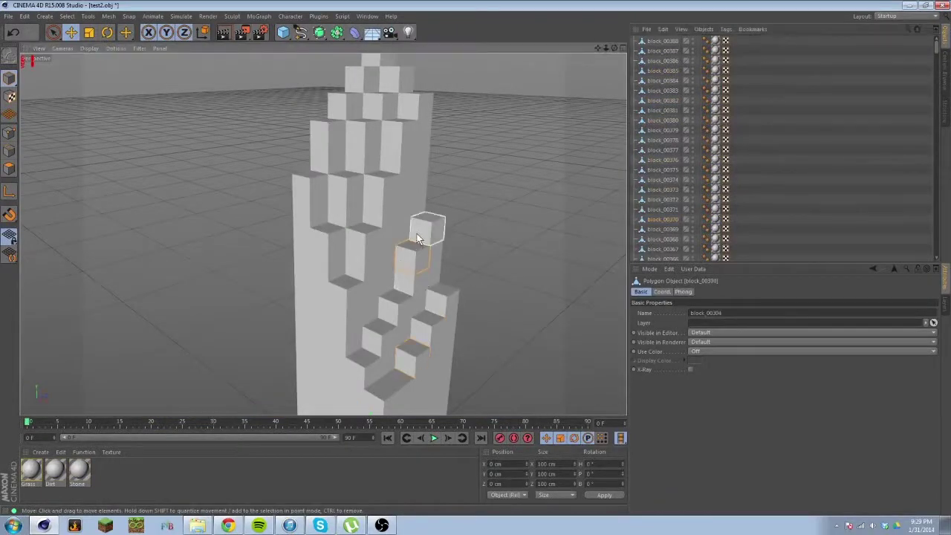
{"action": "left_click", "coordinate": [417, 237]}
- Load test-RGB.png as the color texture of the Grass, Dirt and Stone materials together
{"action": "left_click", "coordinate": [83, 474]}
{"action": "left_click", "coordinate": [31, 472], "text": "shift"}
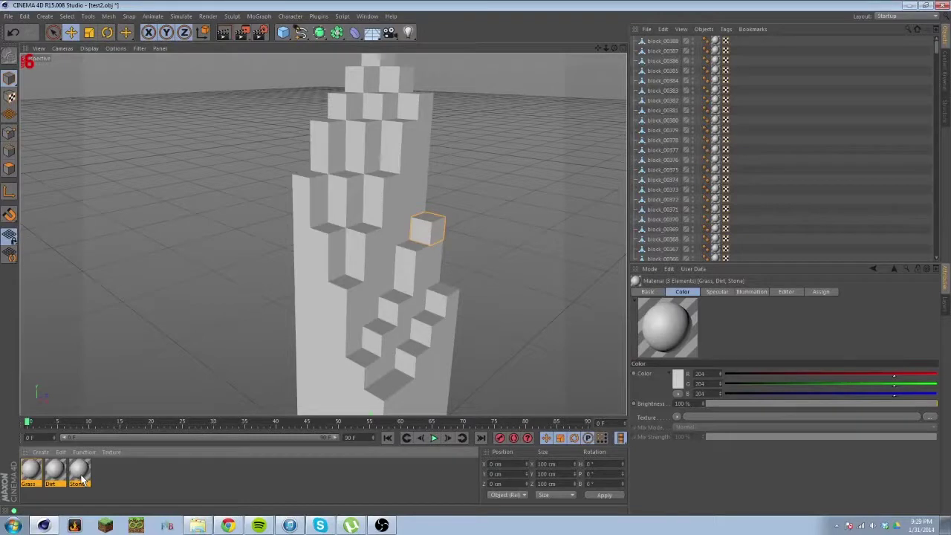
{"action": "right_click", "coordinate": [82, 479]}
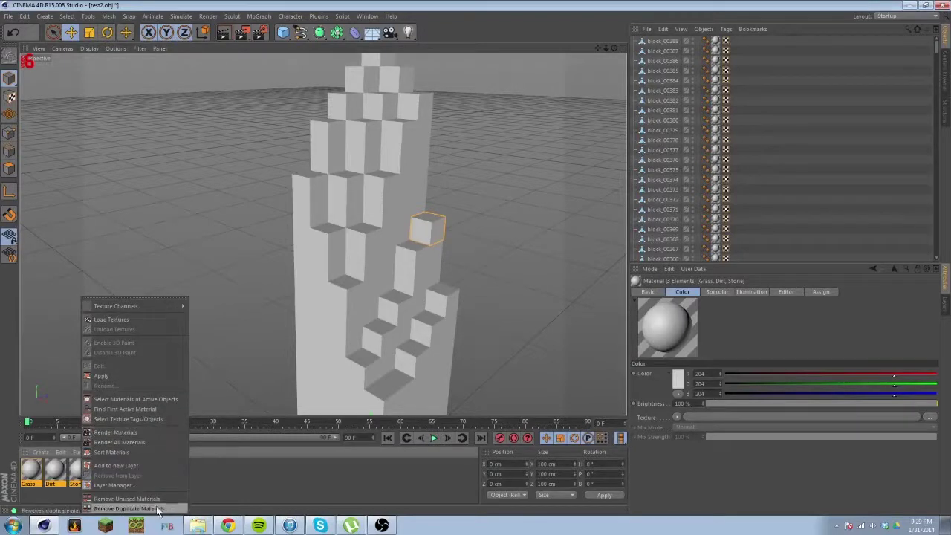
{"action": "left_click", "coordinate": [458, 481]}
{"action": "left_click", "coordinate": [929, 416]}
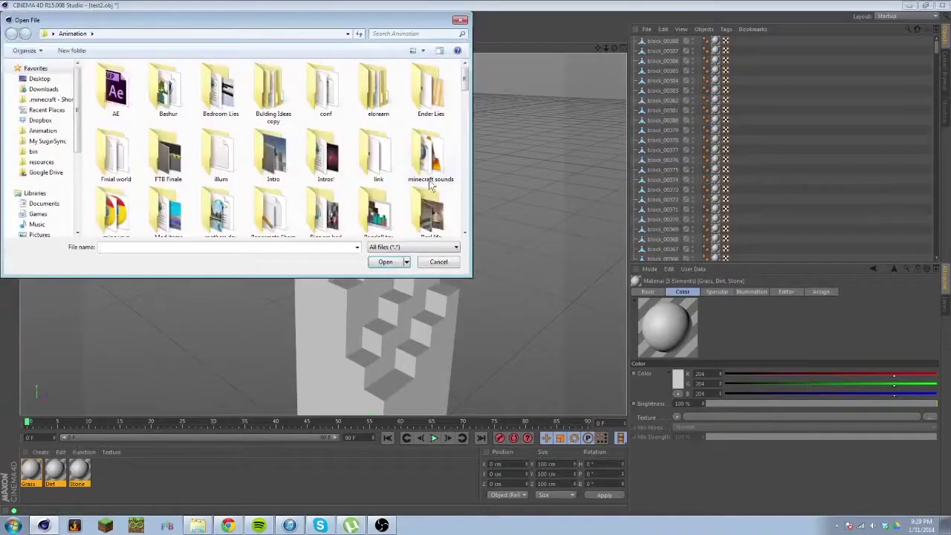
{"action": "scroll", "coordinate": [349, 190], "scroll_direction": "down", "scroll_amount": 3}
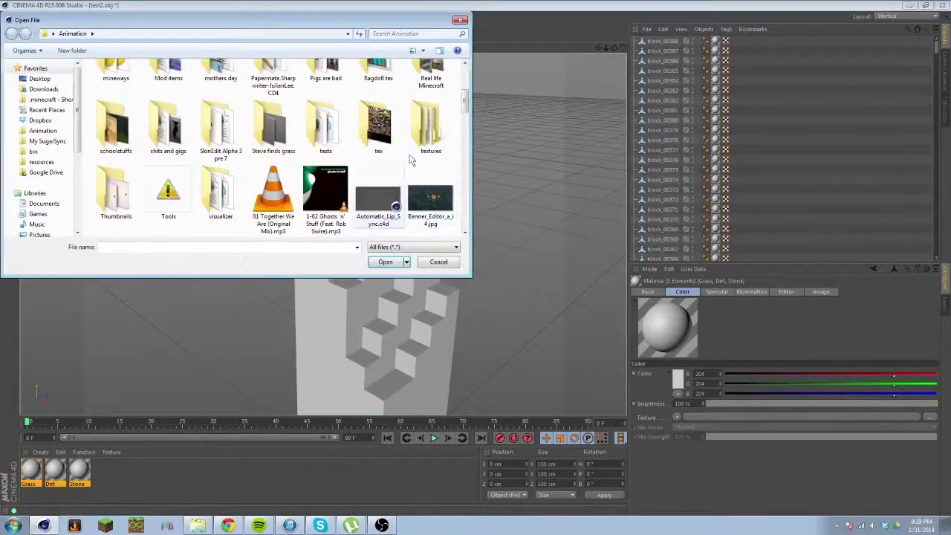
{"action": "left_click", "coordinate": [430, 199]}
{"action": "scroll", "coordinate": [349, 171], "scroll_direction": "down", "scroll_amount": 5}
{"action": "scroll", "coordinate": [319, 175], "scroll_direction": "up", "scroll_amount": 5}
{"action": "scroll", "coordinate": [294, 176], "scroll_direction": "down", "scroll_amount": 3}
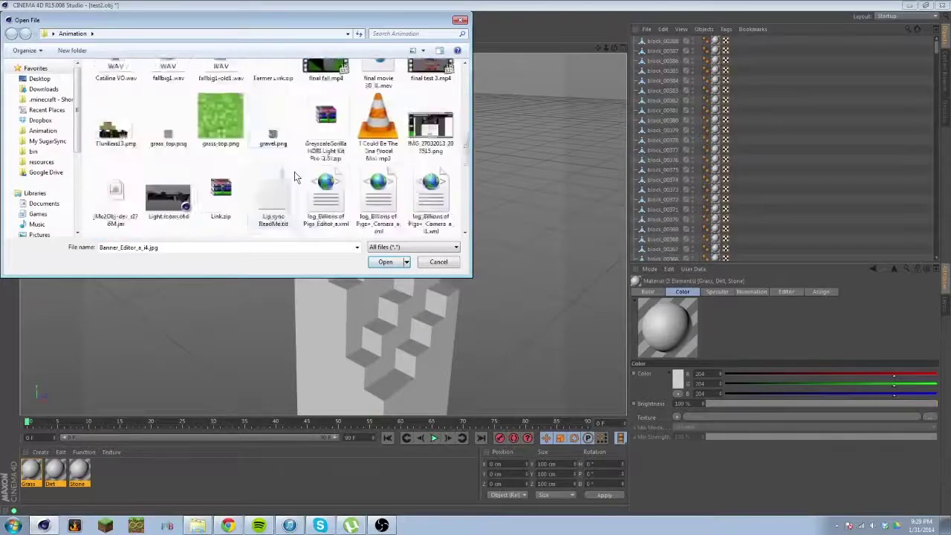
{"action": "scroll", "coordinate": [294, 176], "scroll_direction": "down", "scroll_amount": 8}
{"action": "left_click", "coordinate": [378, 158]}
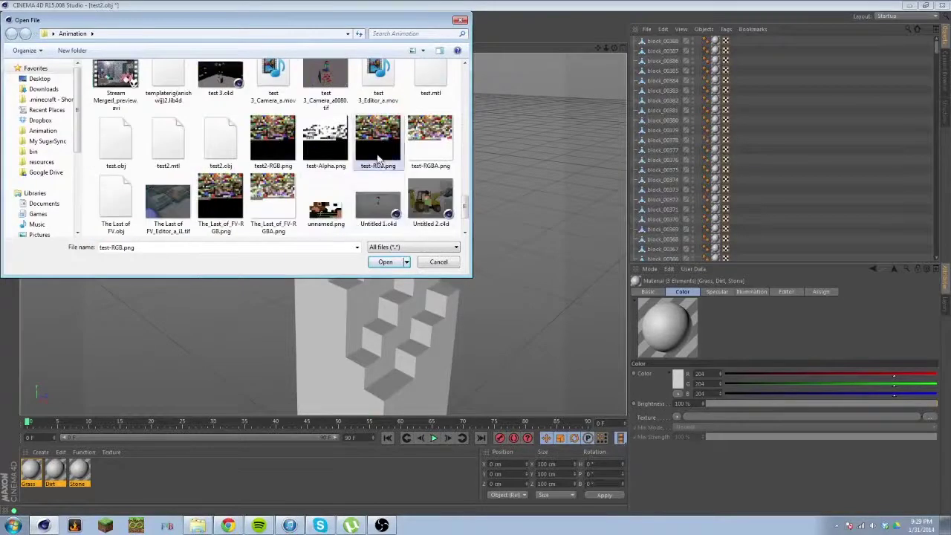
{"action": "left_click", "coordinate": [386, 263]}
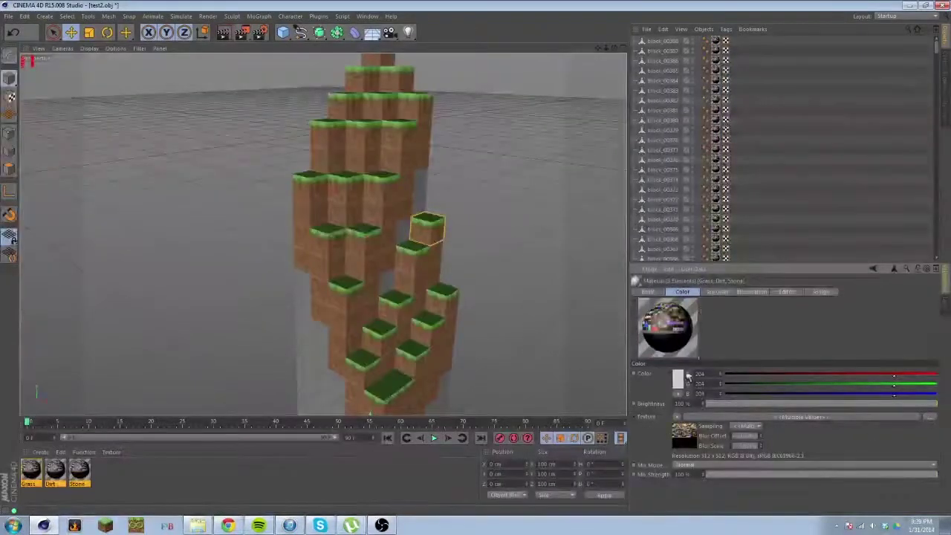
- Set the color texture sampling to None for the Grass, Dirt and Stone materials
{"action": "left_click", "coordinate": [730, 419]}
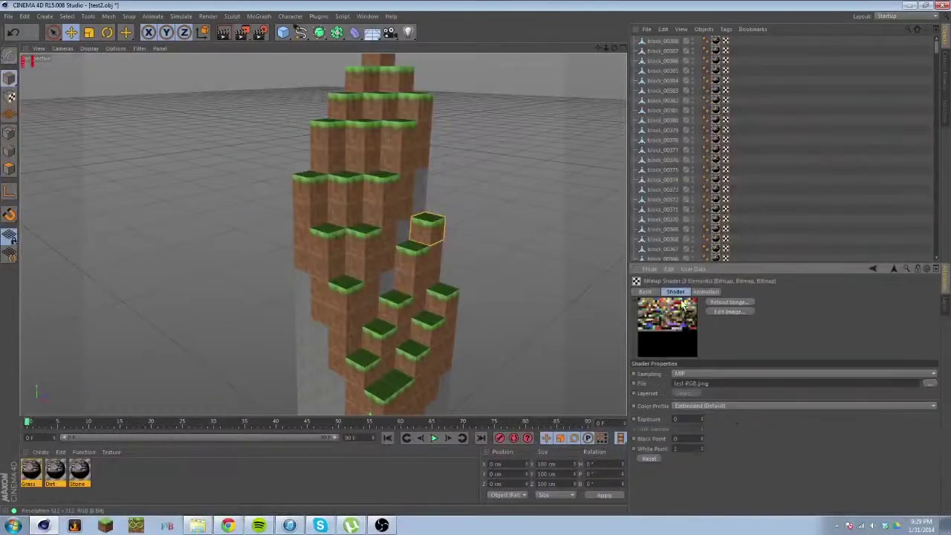
{"action": "left_click", "coordinate": [643, 292]}
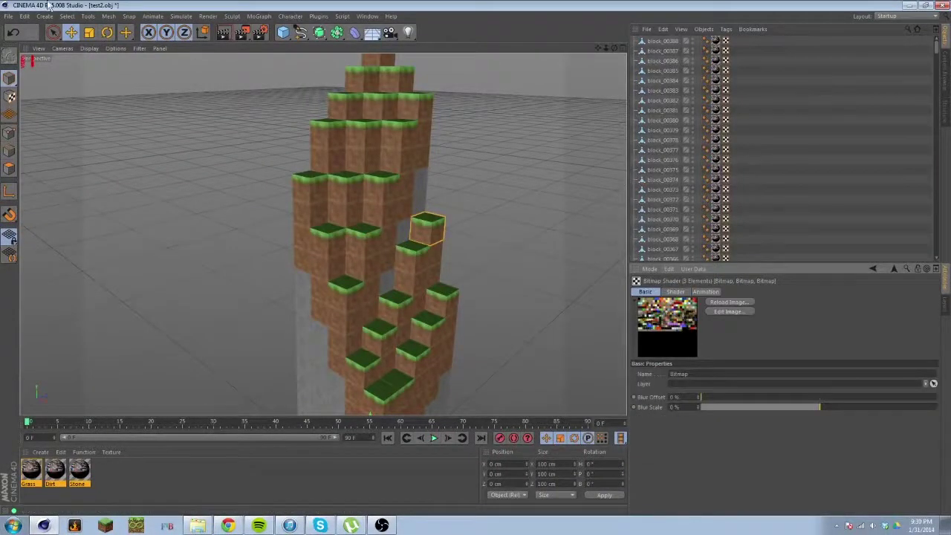
{"action": "left_click", "coordinate": [99, 484]}
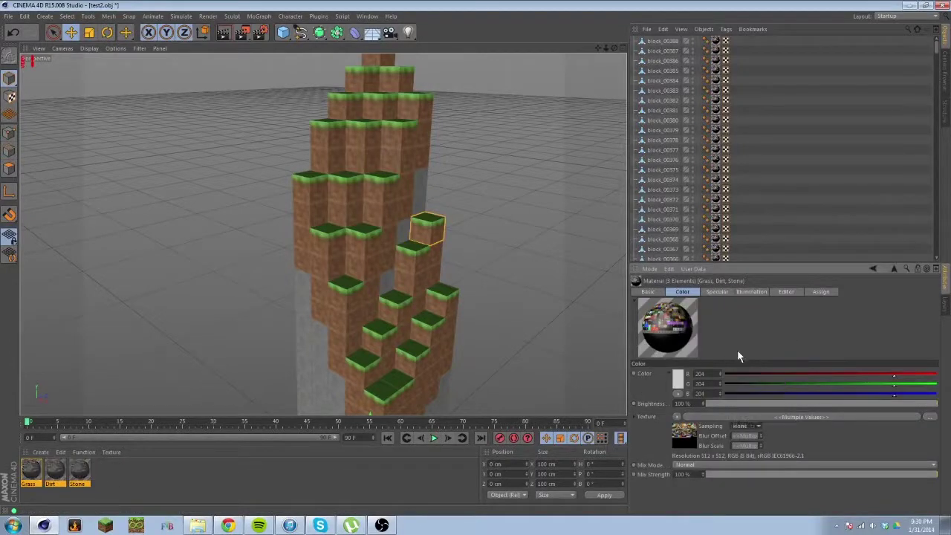
- Disable Specular and enable Alpha for the three selected materials, and show their alpha settings
{"action": "left_click", "coordinate": [647, 293]}
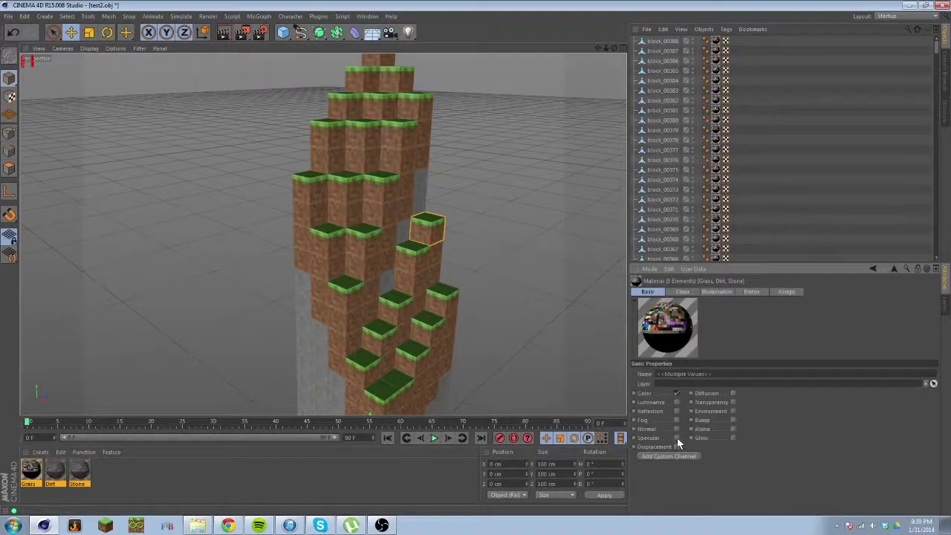
{"action": "left_click", "coordinate": [732, 428]}
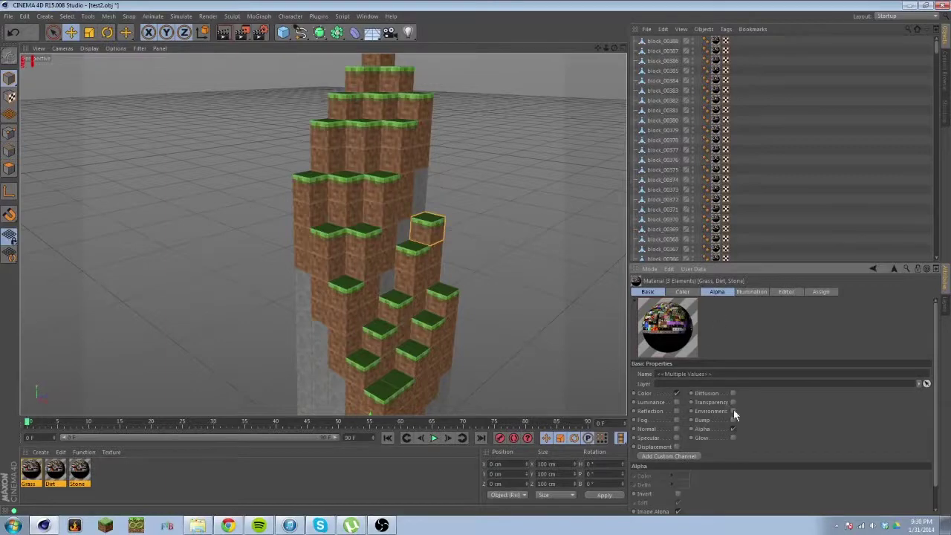
{"action": "left_click", "coordinate": [716, 292]}
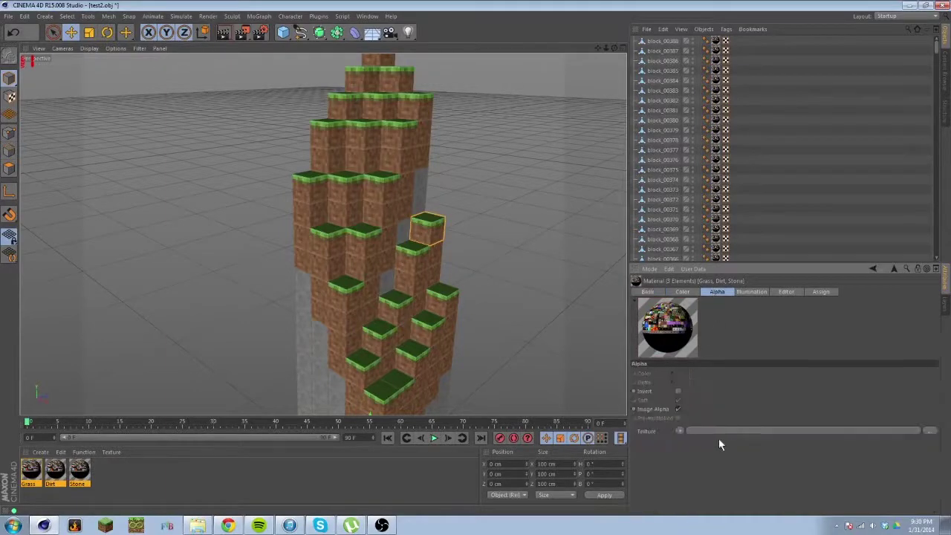
- Load Billions_of_Pigs-RGBA.png as the alpha texture of the three selected materials
{"action": "left_click", "coordinate": [928, 430]}
{"action": "scroll", "coordinate": [394, 230], "scroll_direction": "down", "scroll_amount": 5}
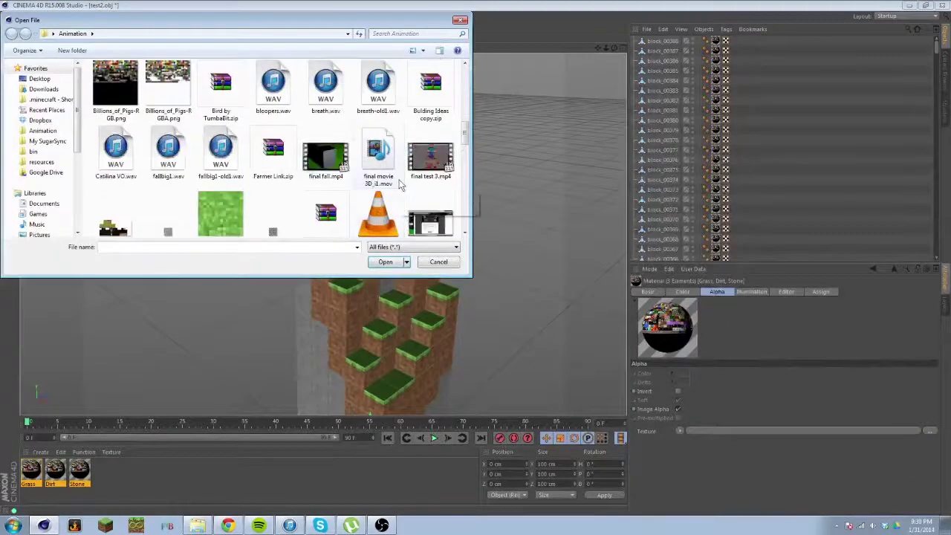
{"action": "scroll", "coordinate": [186, 108], "scroll_direction": "down", "scroll_amount": 1}
{"action": "scroll", "coordinate": [186, 107], "scroll_direction": "up", "scroll_amount": 1}
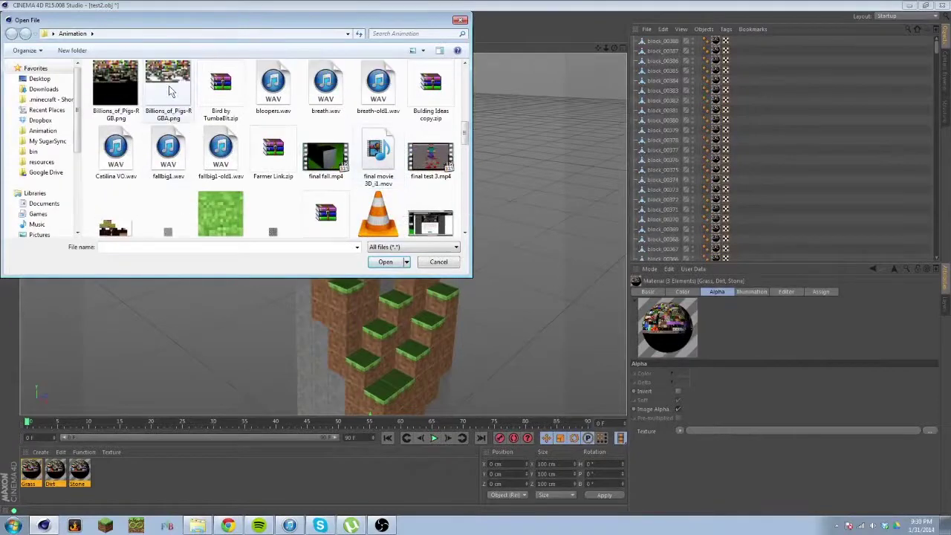
{"action": "left_click", "coordinate": [168, 88]}
{"action": "left_click", "coordinate": [385, 261]}
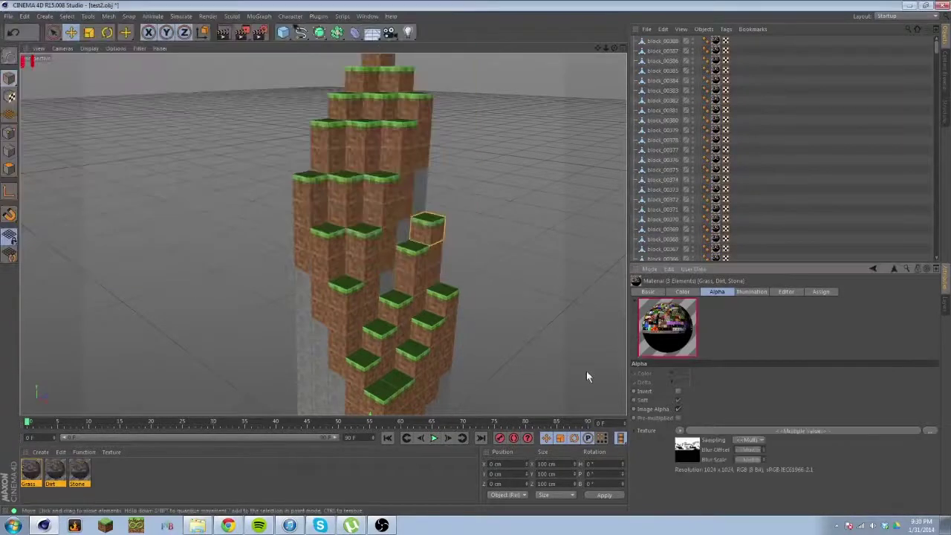
{"action": "left_click", "coordinate": [748, 440]}
{"action": "left_click", "coordinate": [743, 362]}
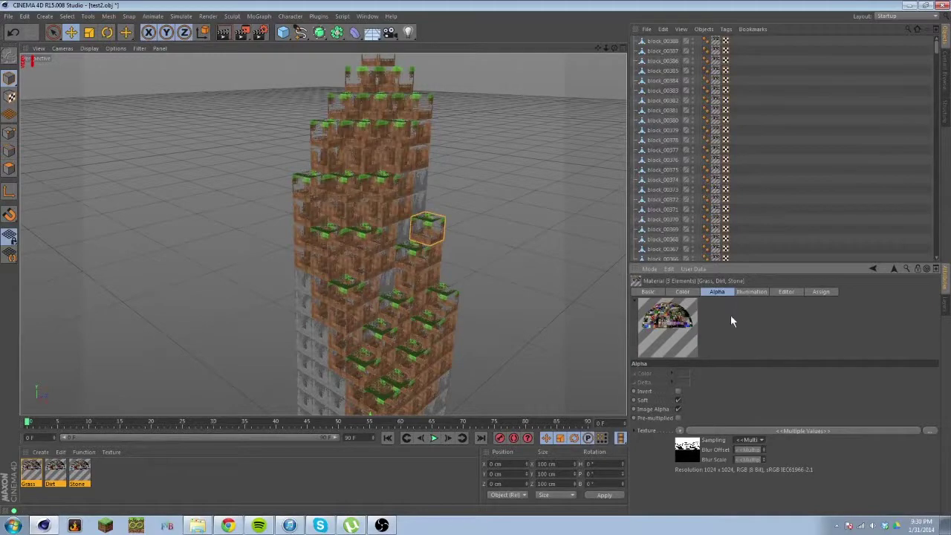
- Replace the alpha texture of the three selected materials with test-RGBA.png
{"action": "left_click", "coordinate": [929, 431]}
{"action": "scroll", "coordinate": [430, 186], "scroll_direction": "down", "scroll_amount": 10}
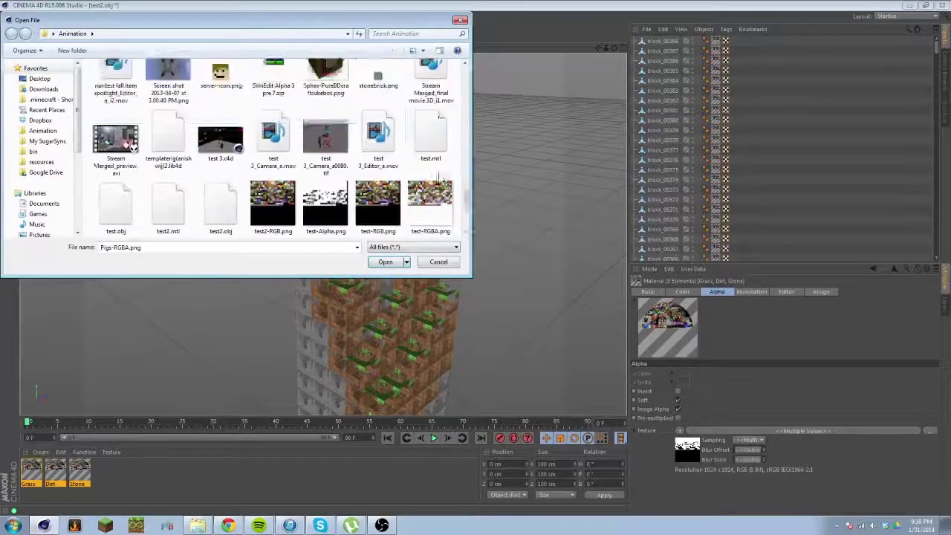
{"action": "scroll", "coordinate": [440, 116], "scroll_direction": "down", "scroll_amount": 1}
{"action": "left_click", "coordinate": [426, 152]}
{"action": "left_click", "coordinate": [393, 266]}
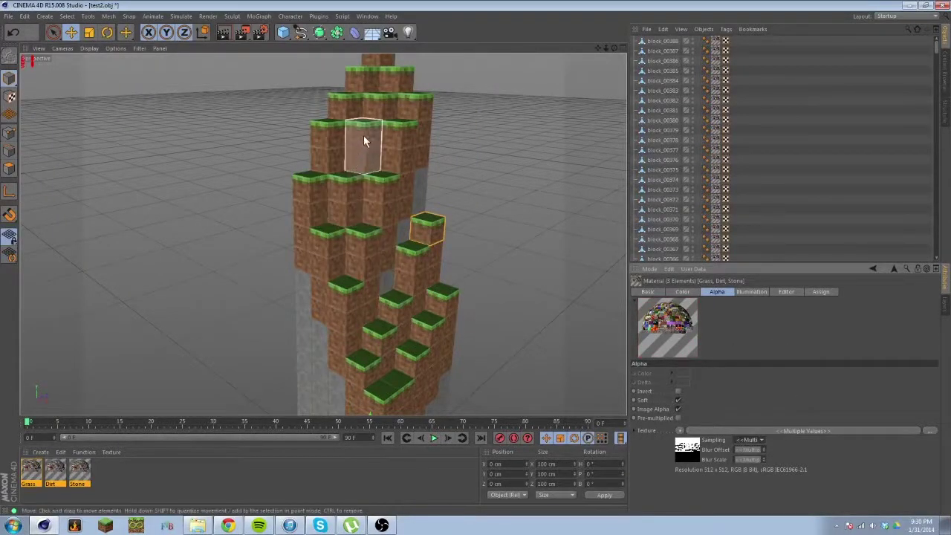
- Try placing an Explosion deformer beside the block column, and delete it
{"action": "left_click", "coordinate": [354, 32]}
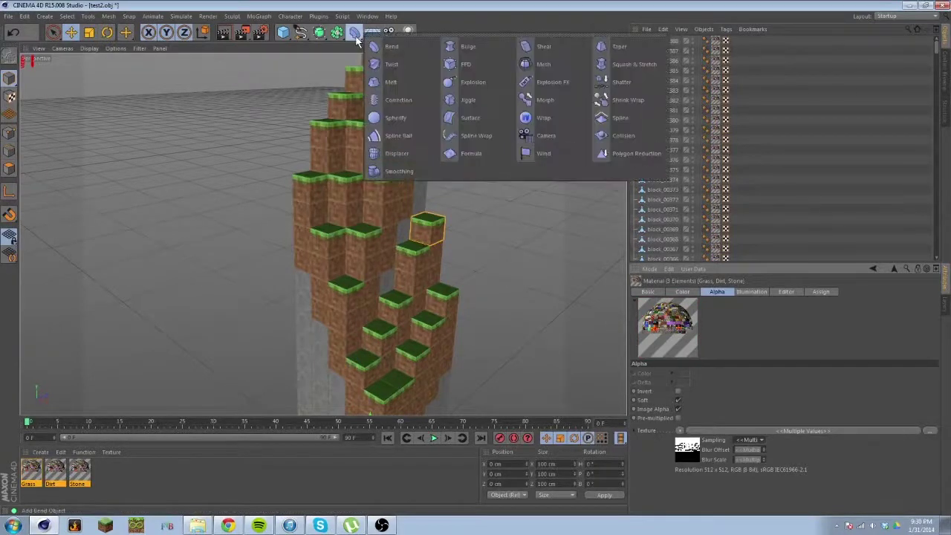
{"action": "left_click", "coordinate": [467, 83]}
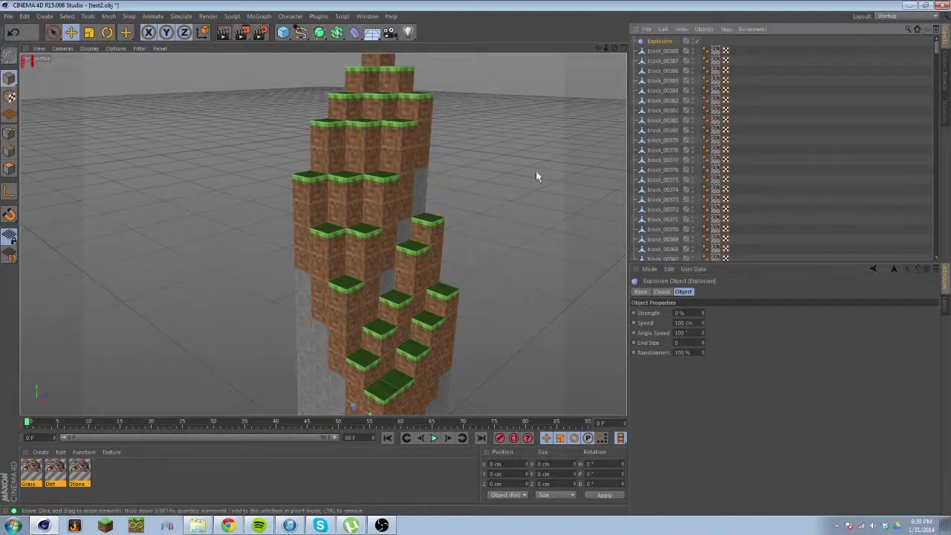
{"action": "scroll", "coordinate": [378, 410], "scroll_direction": "down", "scroll_amount": 2}
{"action": "left_click_drag", "start_coordinate": [372, 409], "coordinate": [378, 186]}
{"action": "left_click_drag", "start_coordinate": [450, 297], "coordinate": [373, 267]}
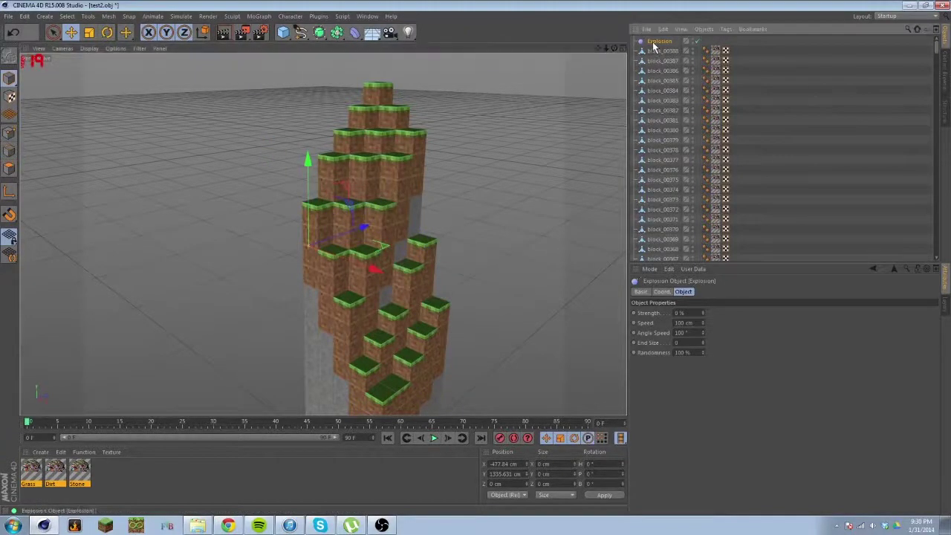
{"action": "key", "text": "Delete"}
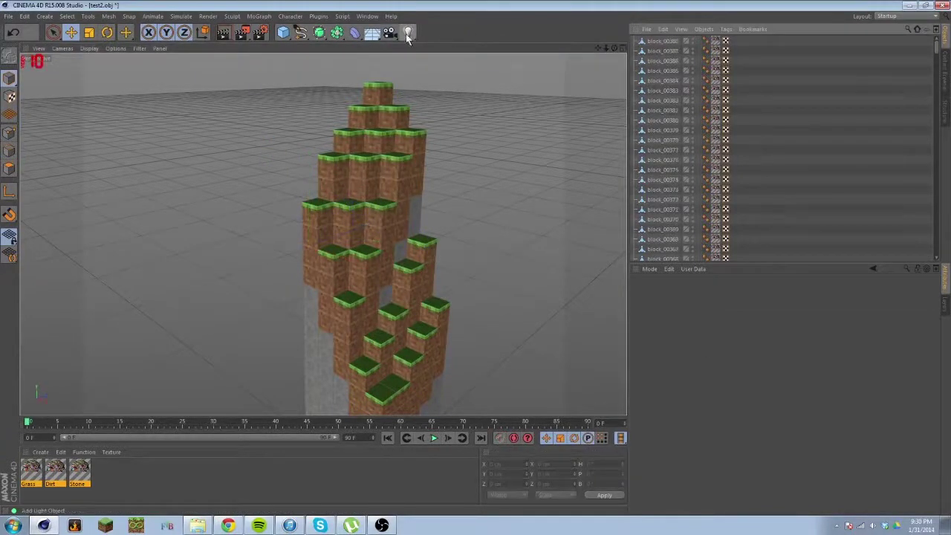
- Add an Explosion FX deformer and raise it into the block column, to a Y position of about 1550 cm
{"action": "left_click", "coordinate": [354, 32]}
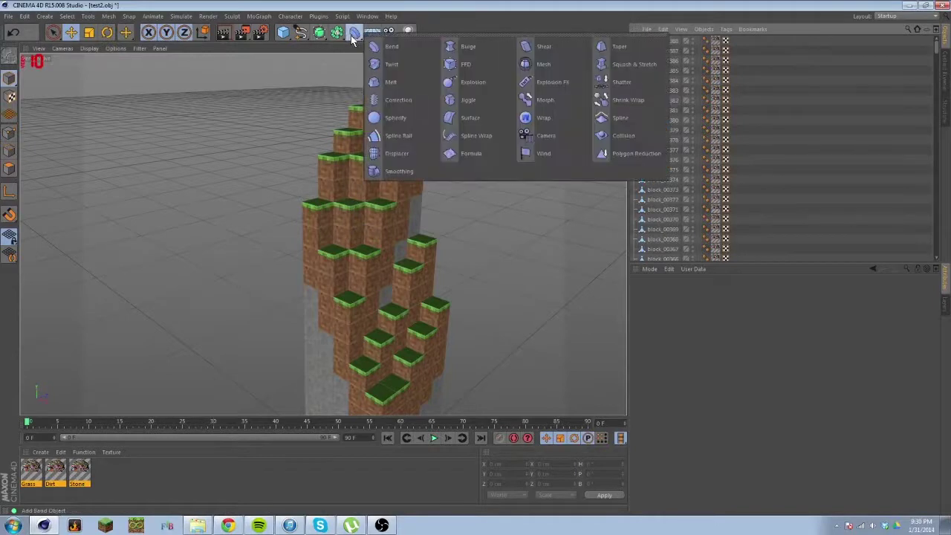
{"action": "left_click", "coordinate": [543, 91]}
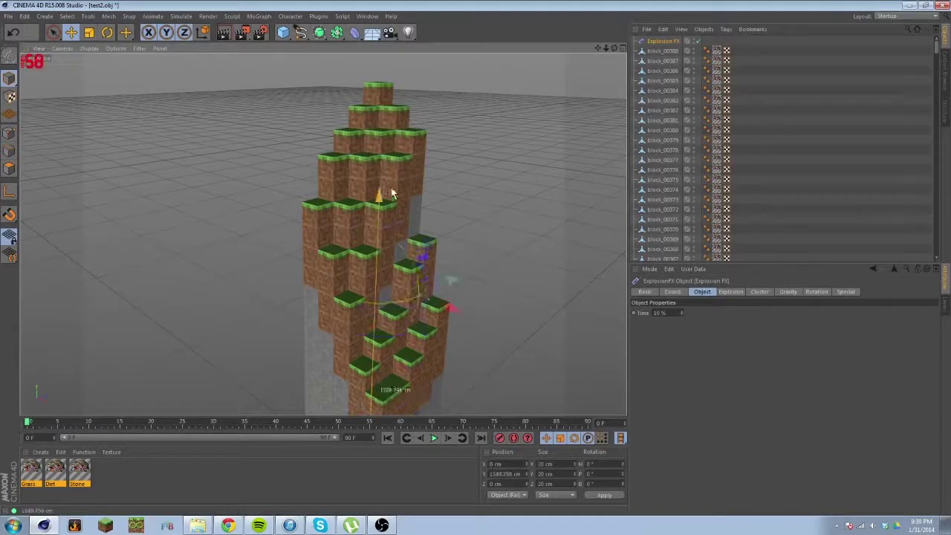
{"action": "left_click_drag", "start_coordinate": [392, 193], "coordinate": [376, 138]}
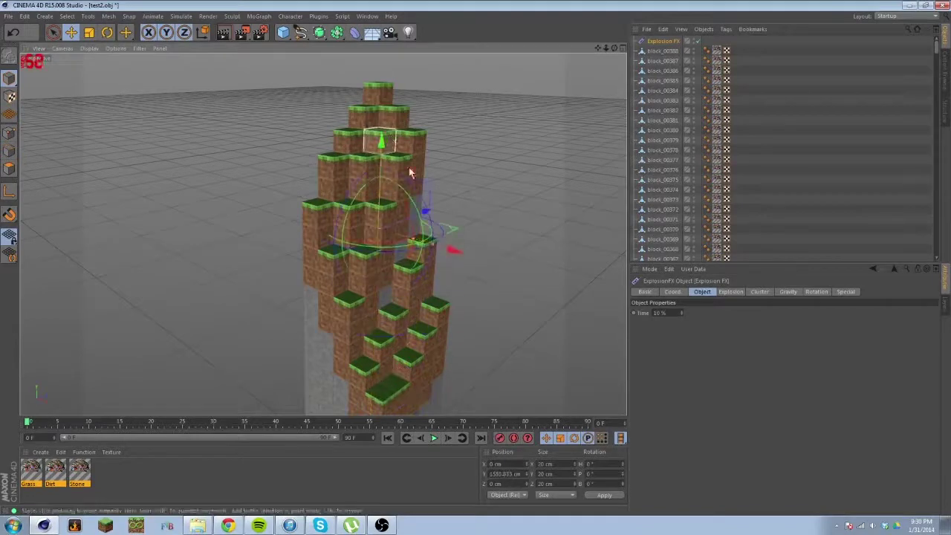
- Select every block object from block_00388 down to block_00001 and give them all a Rigid Body simulation tag
{"action": "left_click", "coordinate": [652, 52]}
{"action": "scroll", "coordinate": [657, 149], "scroll_direction": "down", "scroll_amount": 5}
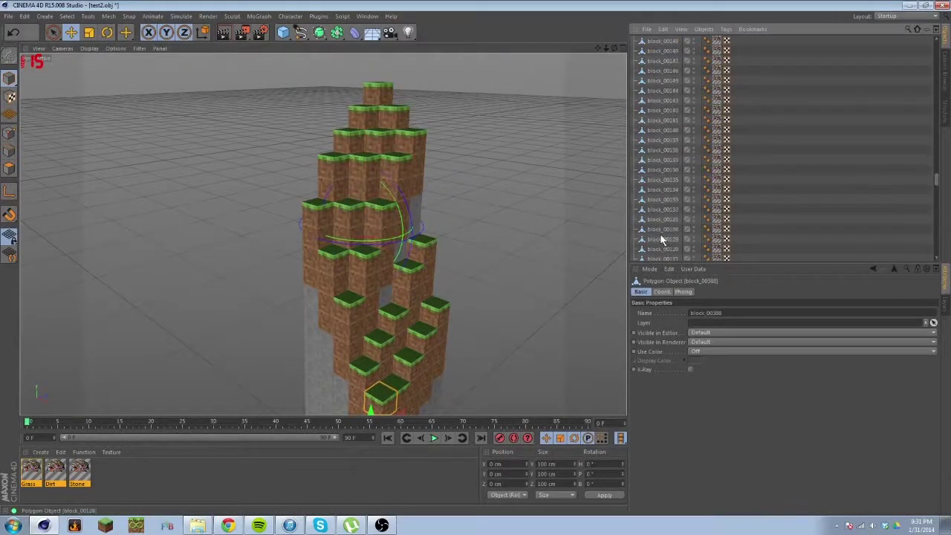
{"action": "scroll", "coordinate": [657, 222], "scroll_direction": "down", "scroll_amount": 3}
{"action": "scroll", "coordinate": [646, 238], "scroll_direction": "down", "scroll_amount": 3}
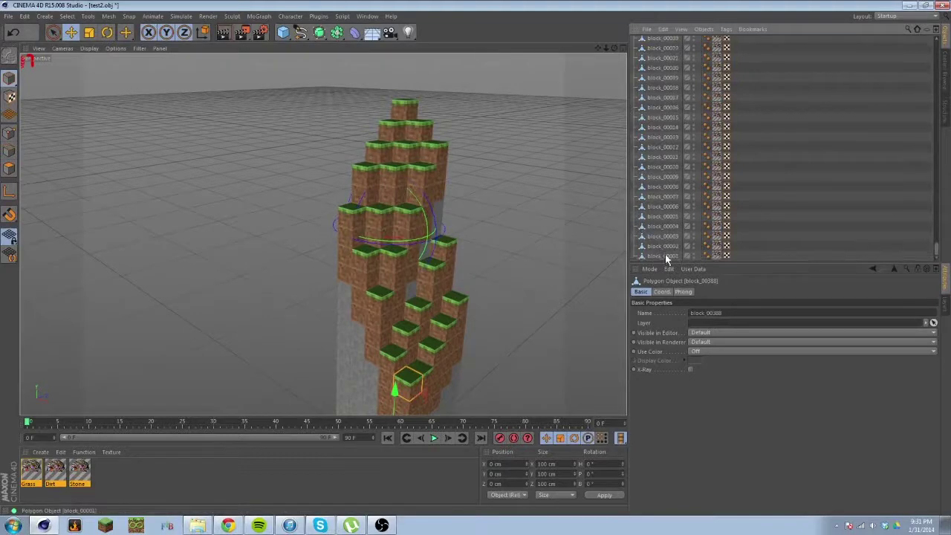
{"action": "left_click", "coordinate": [666, 258], "text": "shift"}
{"action": "right_click", "coordinate": [665, 186]}
{"action": "mouse_move", "coordinate": [717, 259]}
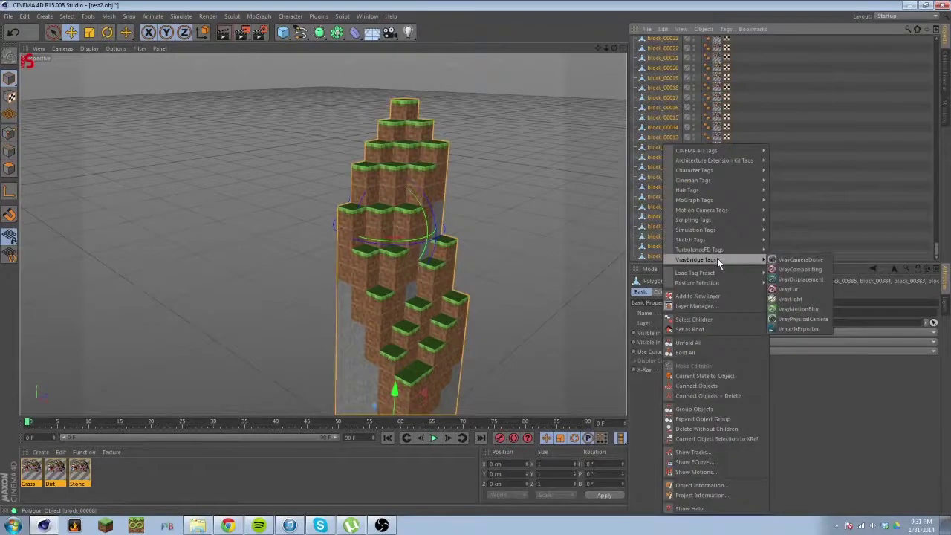
{"action": "mouse_move", "coordinate": [703, 229]}
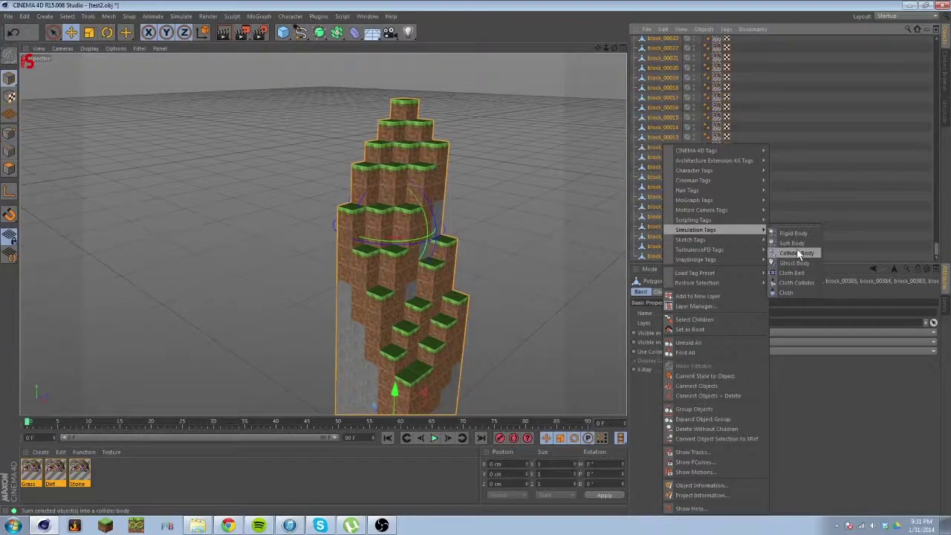
{"action": "left_click", "coordinate": [792, 234]}
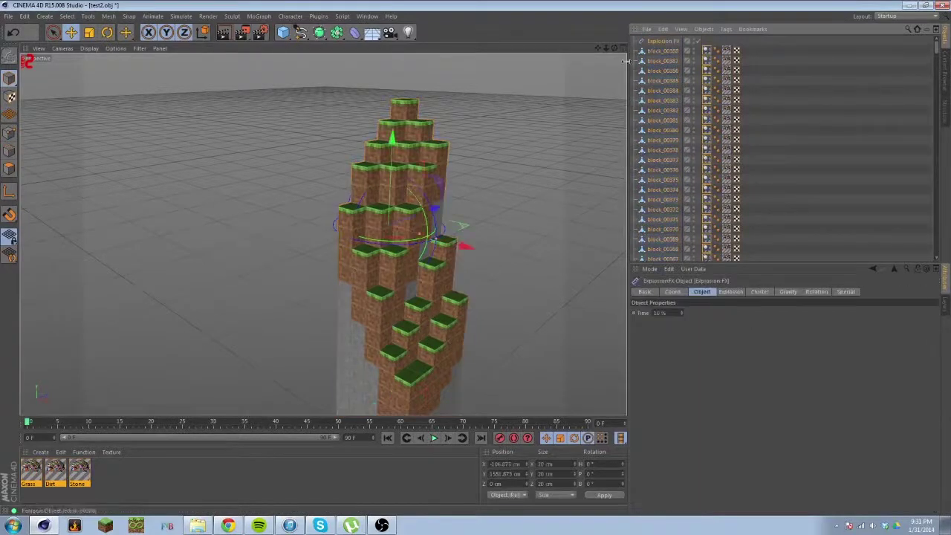
- Move the Explosion FX deformer out beside the block column along X, and delete it
{"action": "left_click_drag", "start_coordinate": [473, 254], "coordinate": [341, 259]}
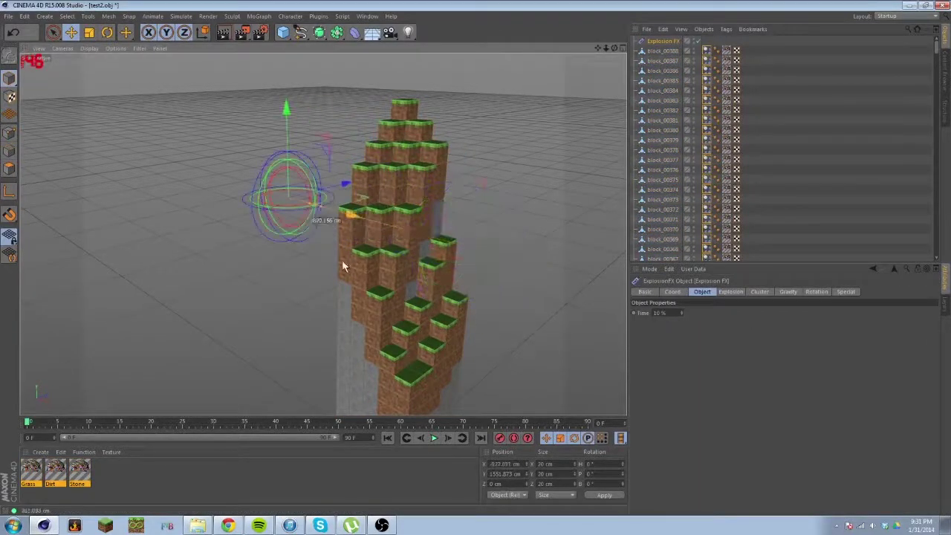
{"action": "left_click", "coordinate": [424, 233]}
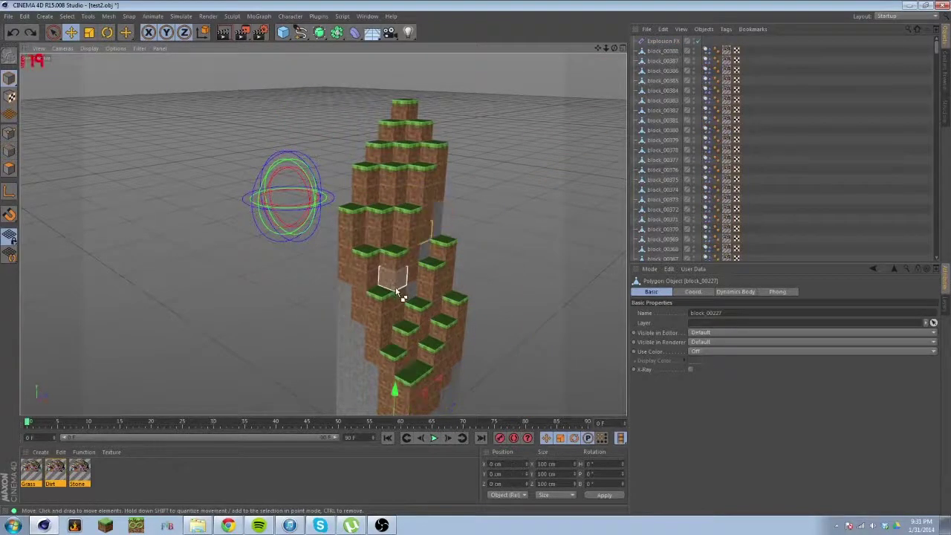
{"action": "key", "text": "ctrl+z"}
{"action": "left_click", "coordinate": [320, 214]}
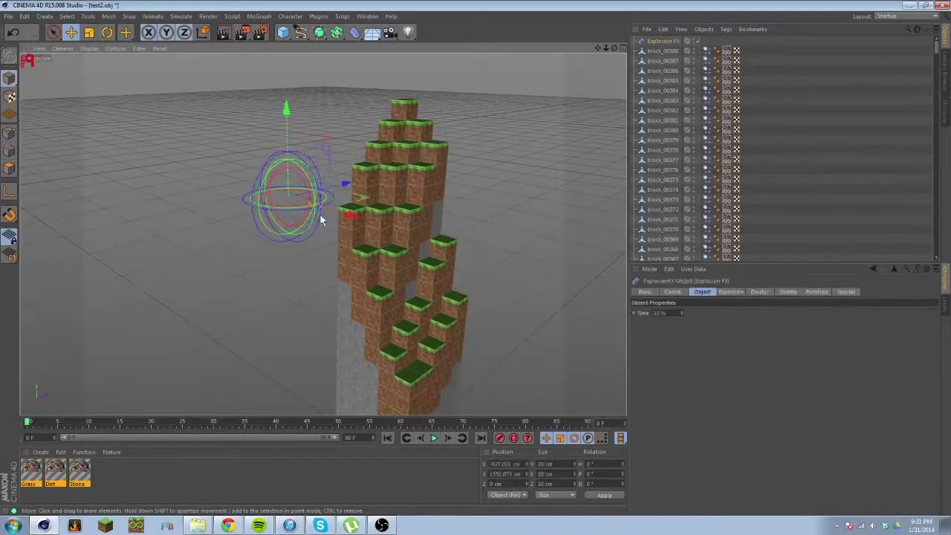
{"action": "key", "text": "Delete"}
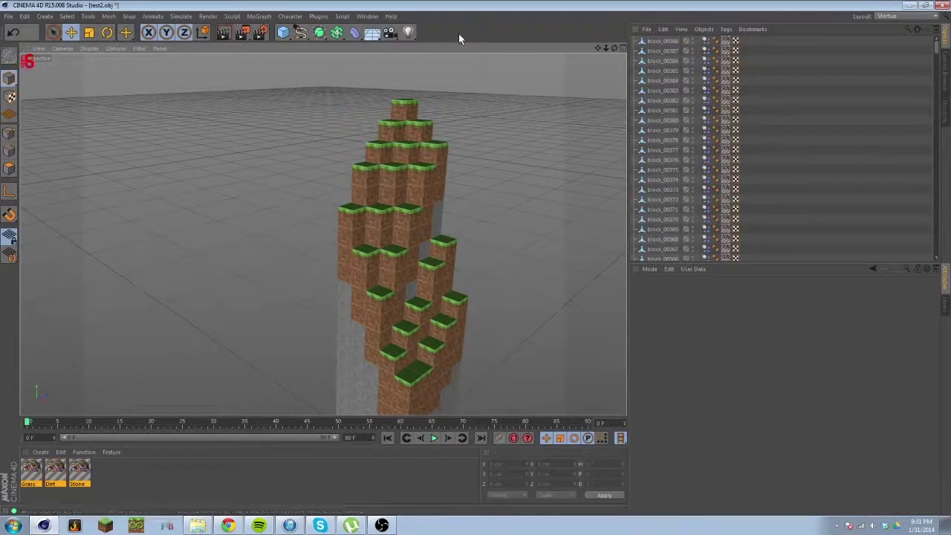
- Pull individual grass, dirt and stone blocks out of the column and scatter them around it
{"action": "left_click", "coordinate": [368, 15]}
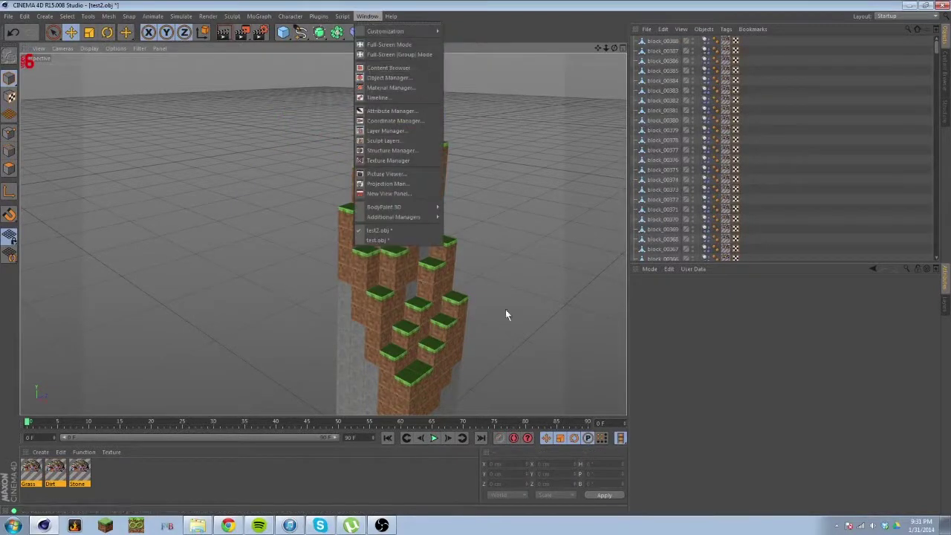
{"action": "left_click", "coordinate": [436, 286]}
{"action": "left_click_drag", "start_coordinate": [435, 286], "coordinate": [374, 60]}
{"action": "left_click", "coordinate": [354, 108]}
{"action": "left_click_drag", "start_coordinate": [364, 190], "coordinate": [536, 300]}
{"action": "left_click_drag", "start_coordinate": [350, 299], "coordinate": [254, 309]}
{"action": "left_click_drag", "start_coordinate": [401, 257], "coordinate": [375, 303]}
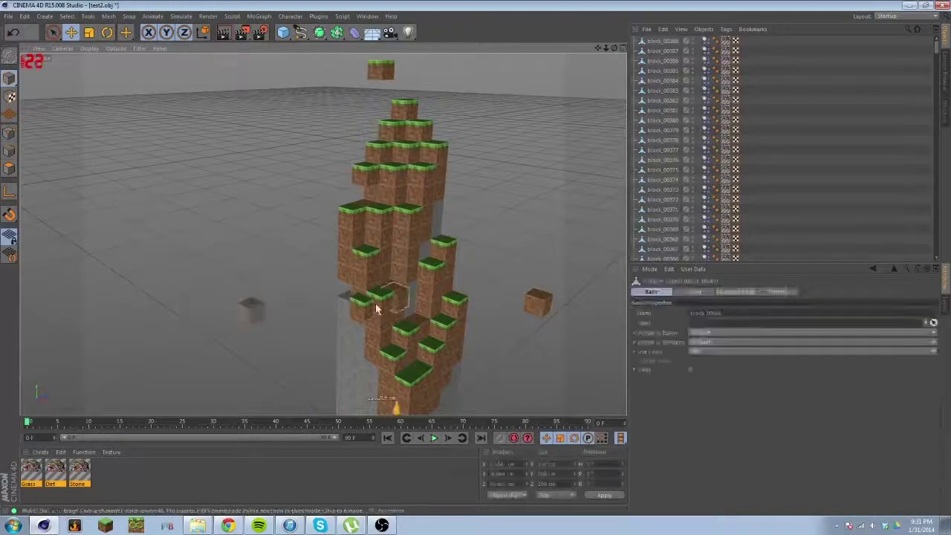
{"action": "left_click", "coordinate": [332, 263]}
{"action": "left_click_drag", "start_coordinate": [401, 273], "coordinate": [419, 270]}
{"action": "left_click", "coordinate": [587, 294]}
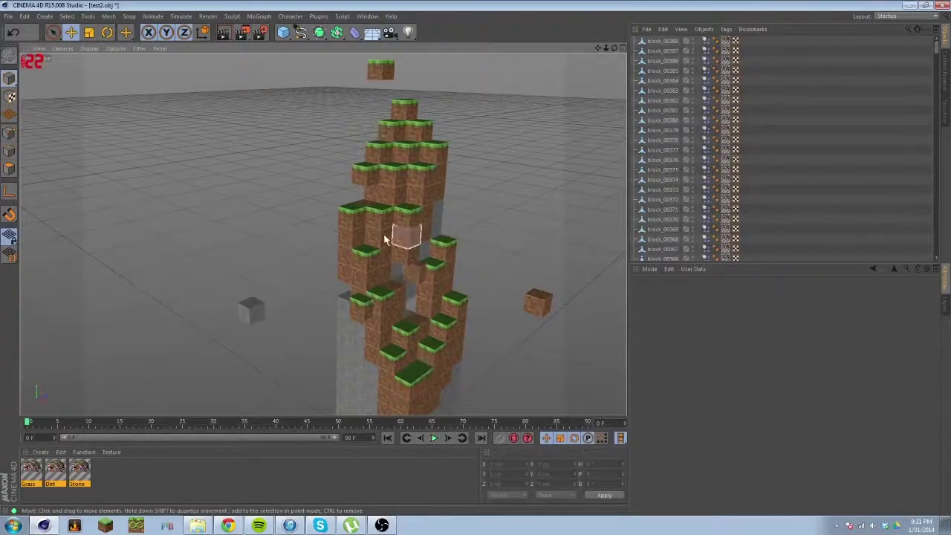
{"action": "left_click_drag", "start_coordinate": [384, 239], "coordinate": [339, 335]}
{"action": "left_click_drag", "start_coordinate": [365, 257], "coordinate": [384, 355]}
{"action": "left_click_drag", "start_coordinate": [405, 236], "coordinate": [462, 346]}
{"action": "left_click_drag", "start_coordinate": [386, 203], "coordinate": [484, 303]}
{"action": "left_click_drag", "start_coordinate": [415, 197], "coordinate": [475, 266]}
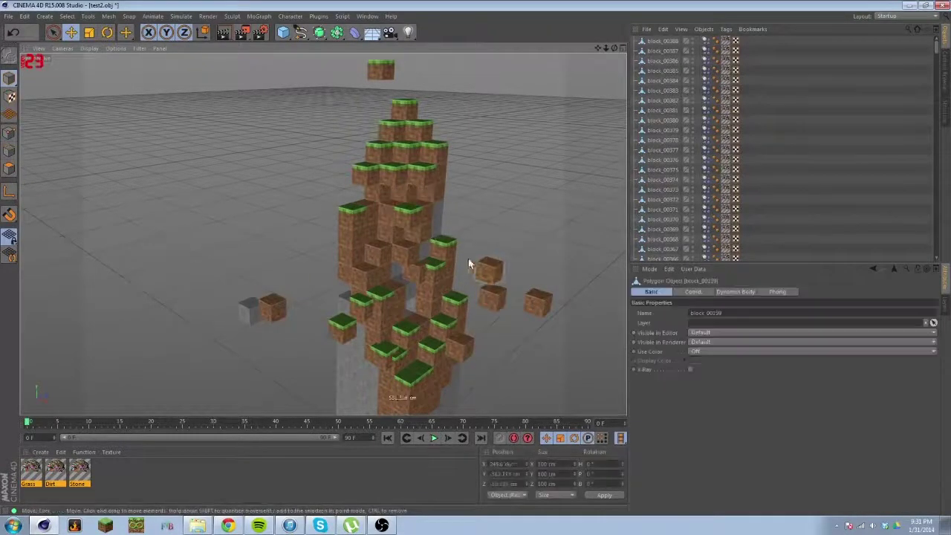
{"action": "left_click_drag", "start_coordinate": [393, 175], "coordinate": [427, 298]}
{"action": "left_click_drag", "start_coordinate": [373, 216], "coordinate": [324, 354]}
{"action": "left_click", "coordinate": [401, 272]}
{"action": "left_click_drag", "start_coordinate": [414, 272], "coordinate": [474, 379]}
{"action": "left_click", "coordinate": [475, 201]}
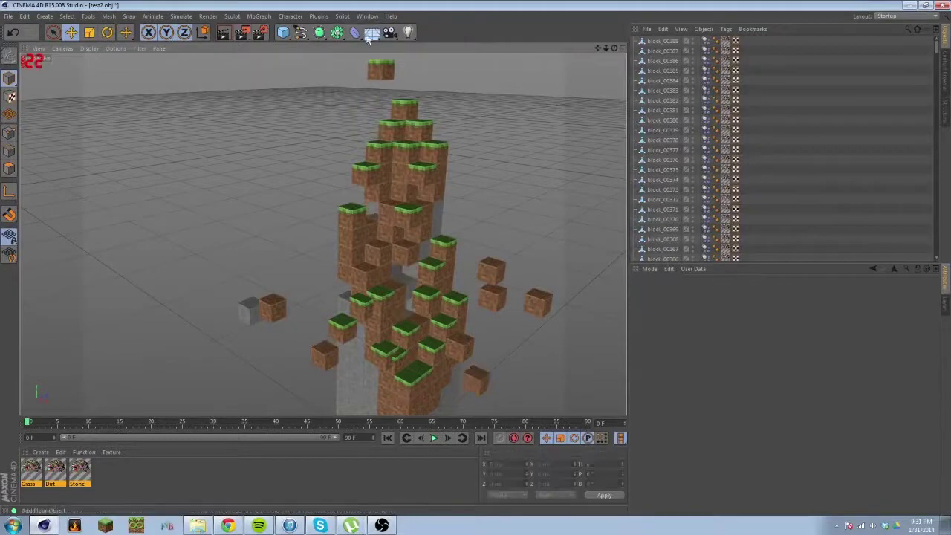
- Switch to the open test.obj scene and render the island in the viewport from a low side angle
{"action": "left_click", "coordinate": [367, 15]}
{"action": "left_click", "coordinate": [377, 246]}
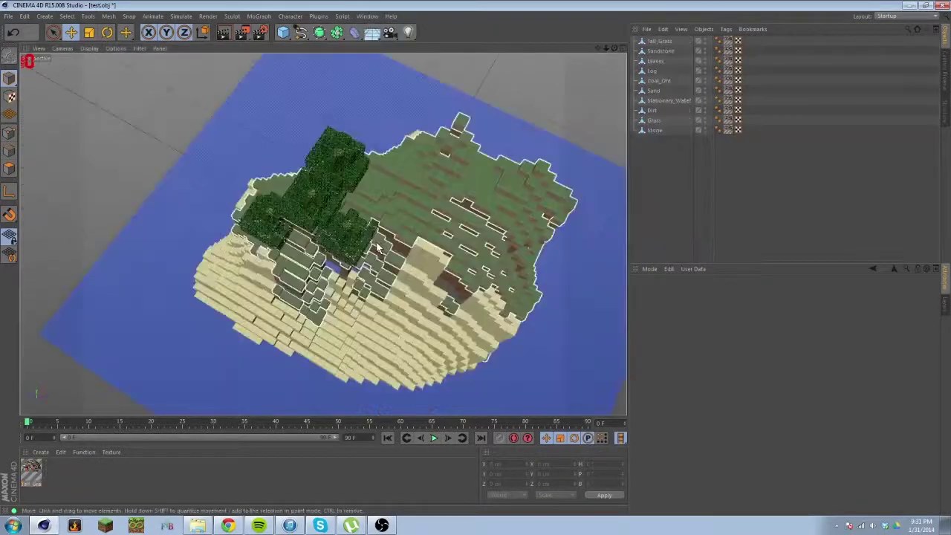
{"action": "left_click", "coordinate": [364, 236]}
{"action": "left_click_drag", "start_coordinate": [363, 236], "coordinate": [385, 284], "text": "alt"}
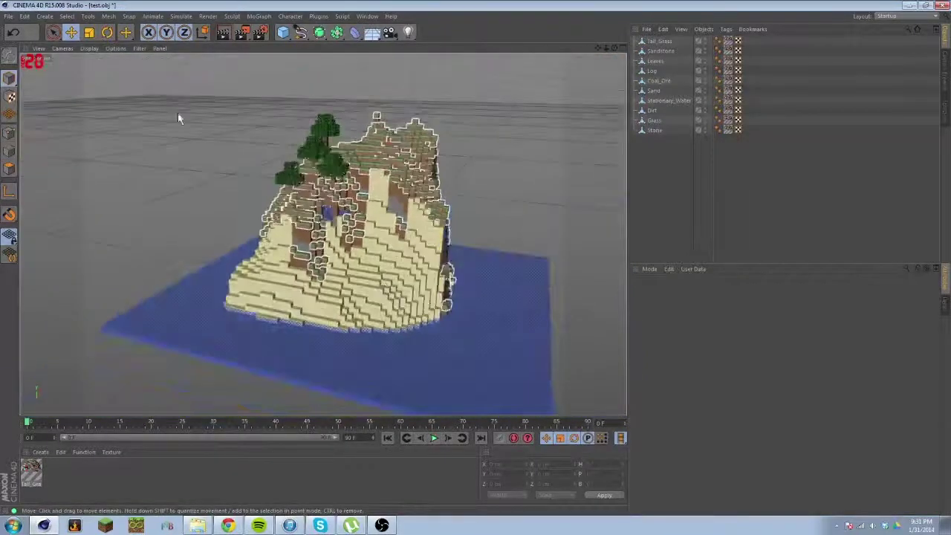
{"action": "left_click", "coordinate": [224, 33]}
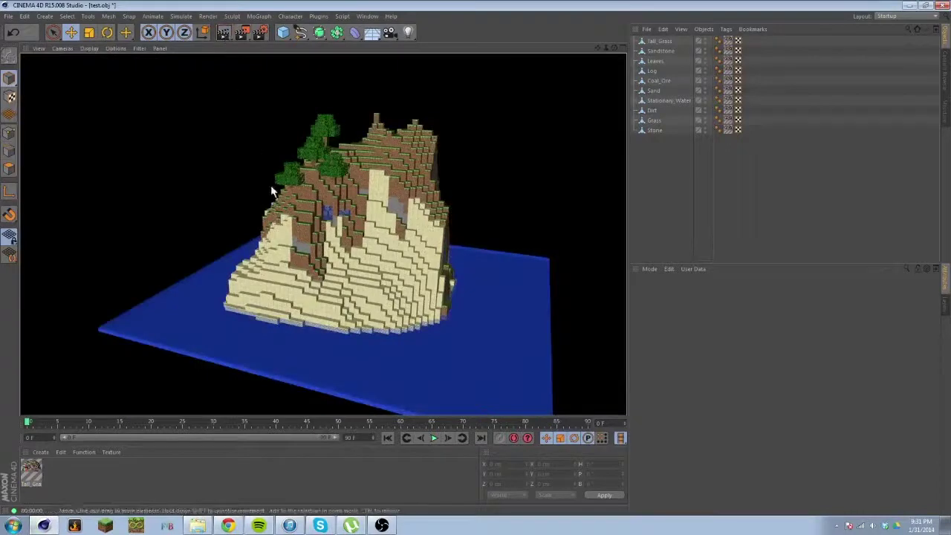
- Render the island from a raised angle, and again from a closer viewpoint
{"action": "left_click_drag", "start_coordinate": [446, 275], "coordinate": [454, 317], "text": "alt"}
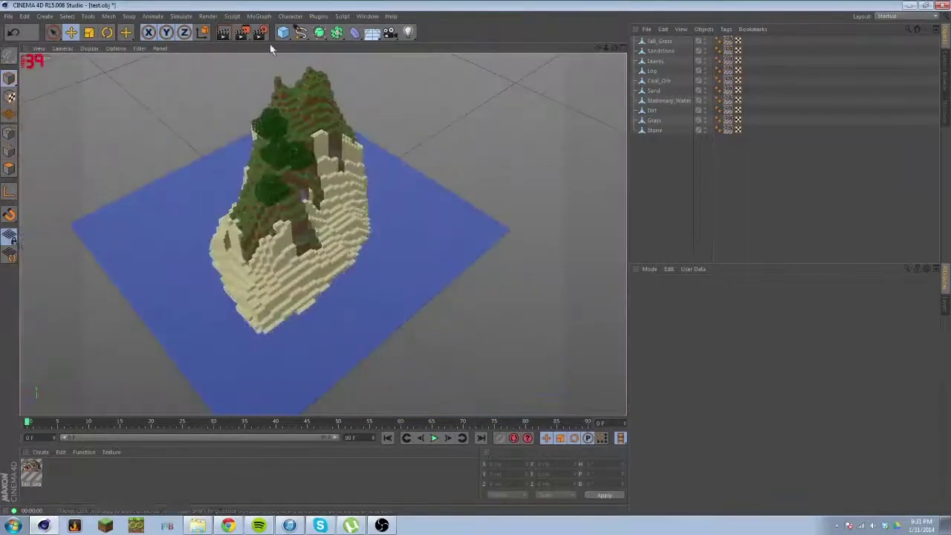
{"action": "left_click", "coordinate": [224, 33]}
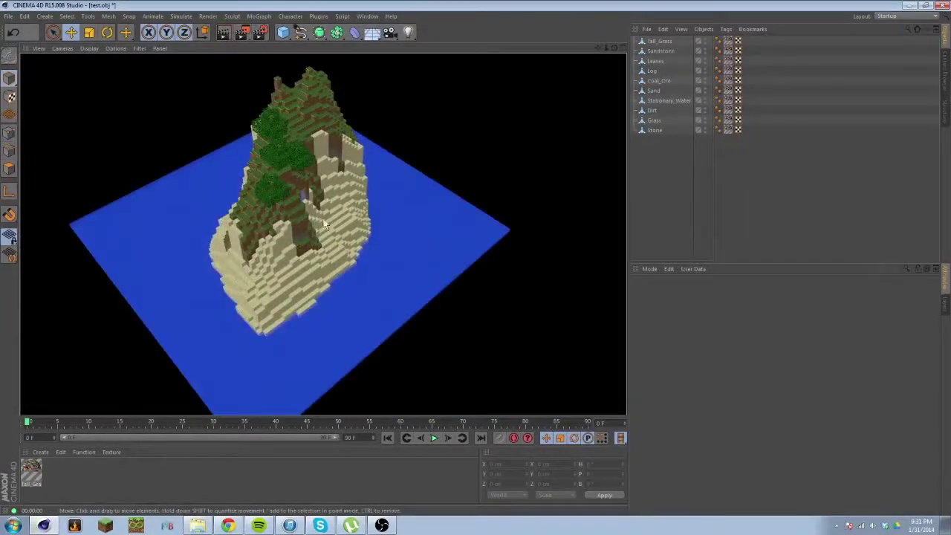
{"action": "scroll", "coordinate": [176, 172], "scroll_direction": "up", "scroll_amount": 8}
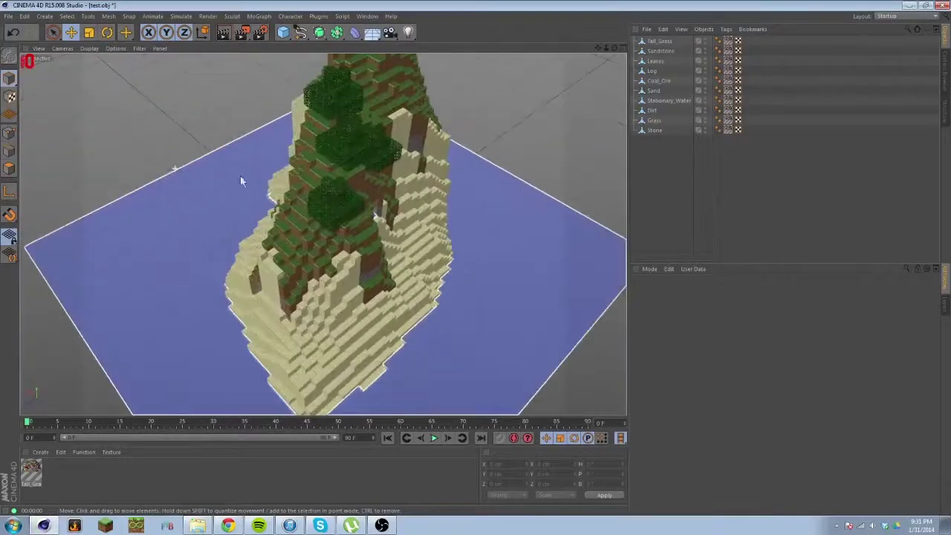
{"action": "left_click_drag", "start_coordinate": [196, 318], "coordinate": [256, 286], "text": "alt"}
{"action": "left_click_drag", "start_coordinate": [260, 186], "coordinate": [394, 321], "text": "alt"}
{"action": "scroll", "coordinate": [395, 326], "scroll_direction": "up", "scroll_amount": 8}
{"action": "key", "text": "ctrl+r"}
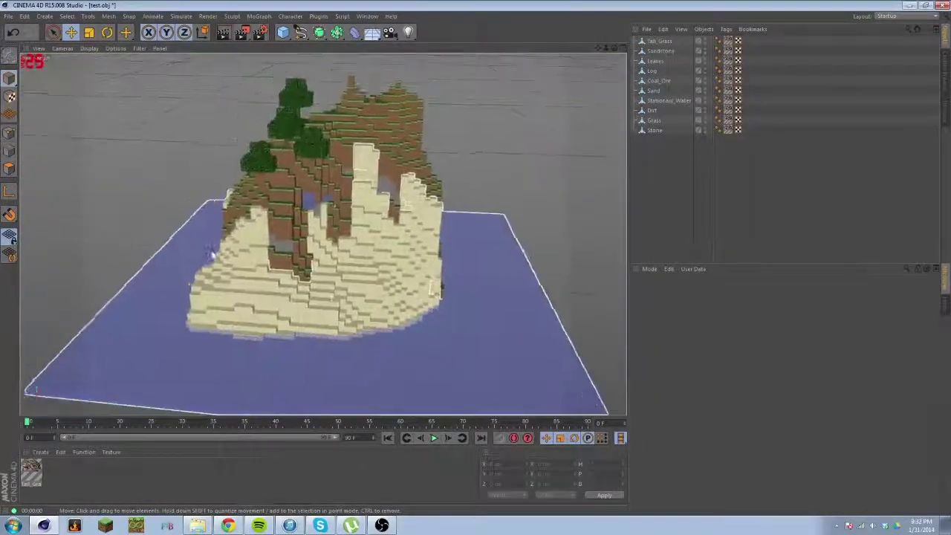
- Add a Physical Sky to the island scene and render it from the far side and from a closer, higher angle
{"action": "left_click_drag", "start_coordinate": [211, 254], "coordinate": [496, 266], "text": "alt"}
{"action": "left_click_drag", "start_coordinate": [376, 179], "coordinate": [359, 228], "text": "alt"}
{"action": "left_click_drag", "start_coordinate": [294, 224], "coordinate": [323, 232], "text": "alt"}
{"action": "middle_click_drag", "start_coordinate": [323, 231], "coordinate": [326, 319], "text": "alt"}
{"action": "left_click_drag", "start_coordinate": [371, 33], "coordinate": [481, 51]}
{"action": "left_click_drag", "start_coordinate": [427, 247], "coordinate": [609, 256], "text": "alt"}
{"action": "left_click", "coordinate": [224, 33]}
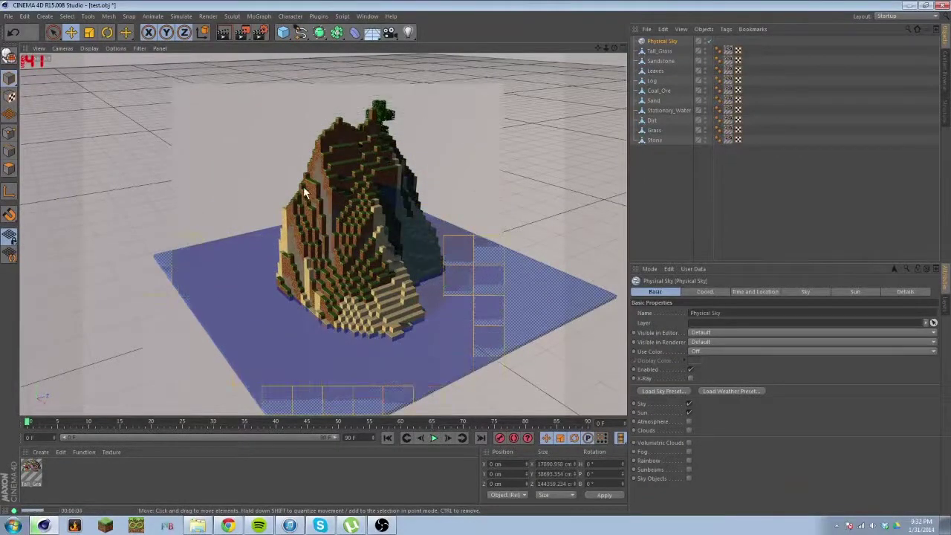
{"action": "left_click_drag", "start_coordinate": [323, 242], "coordinate": [283, 181], "text": "alt"}
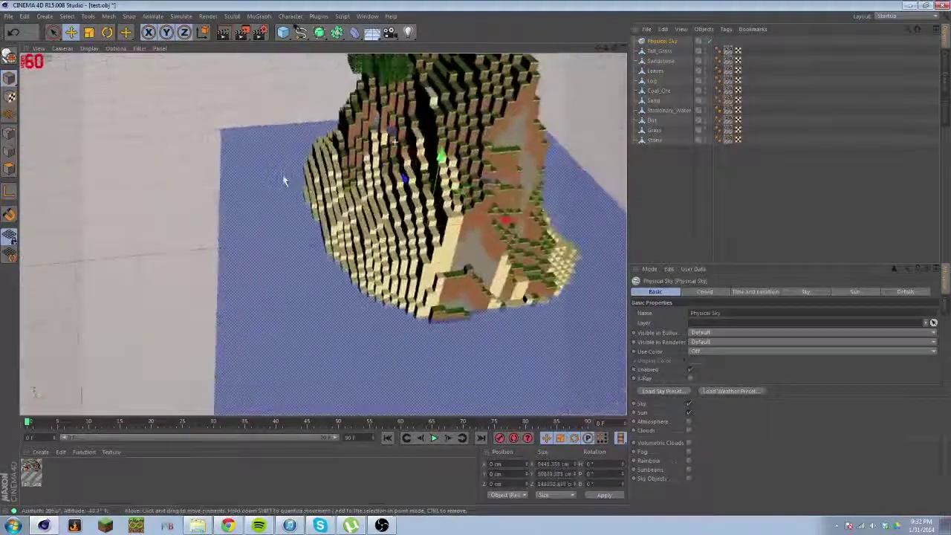
{"action": "left_click", "coordinate": [224, 34]}
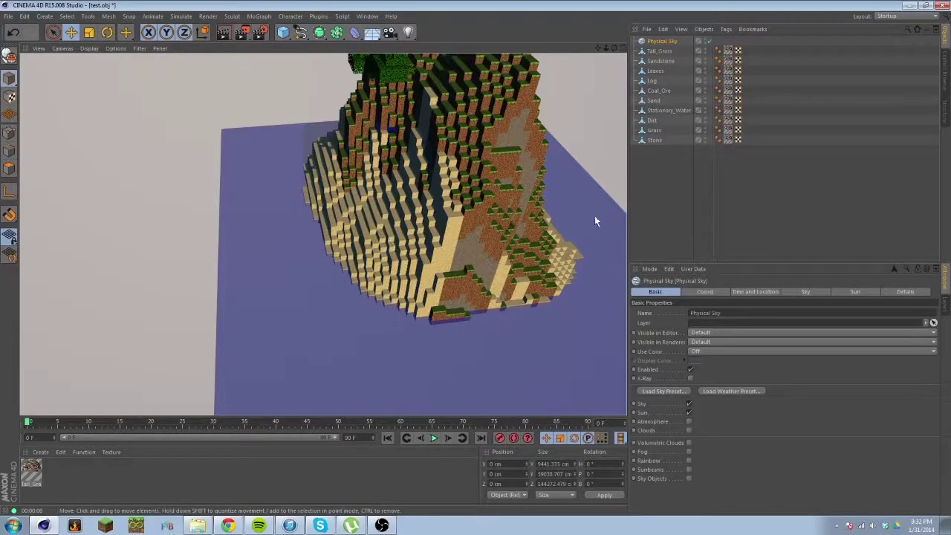
- Enable a custom color for the Physical Sky's sun and set it to pure red (255, 0, 0)
{"action": "left_click", "coordinate": [647, 41]}
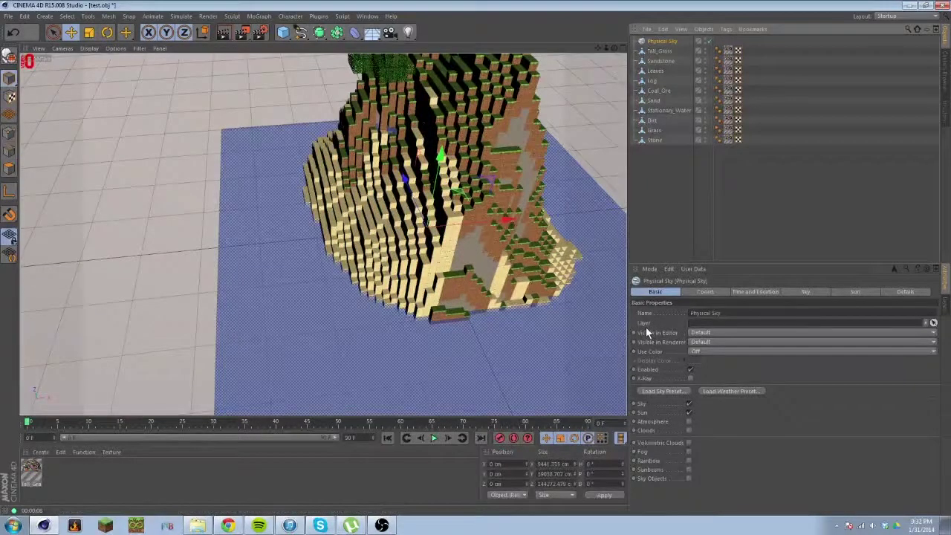
{"action": "left_click", "coordinate": [807, 292]}
{"action": "left_click", "coordinate": [847, 292]}
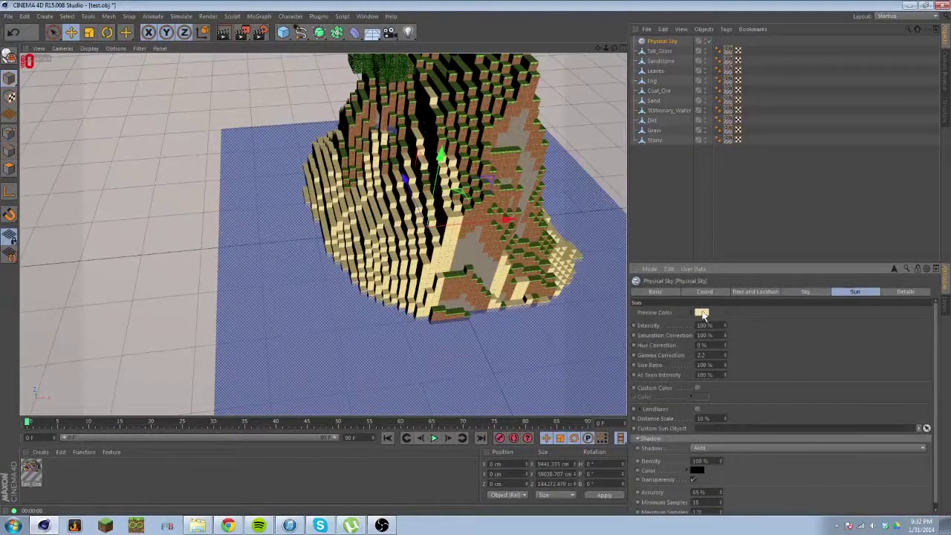
{"action": "left_click", "coordinate": [697, 388]}
{"action": "left_click", "coordinate": [702, 397]}
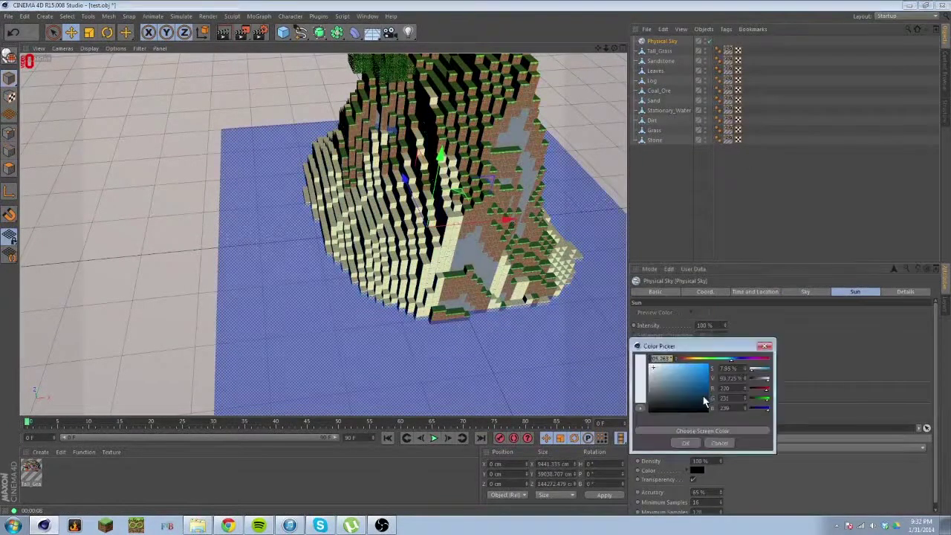
{"action": "left_click_drag", "start_coordinate": [698, 393], "coordinate": [773, 392]}
{"action": "left_click", "coordinate": [739, 358]}
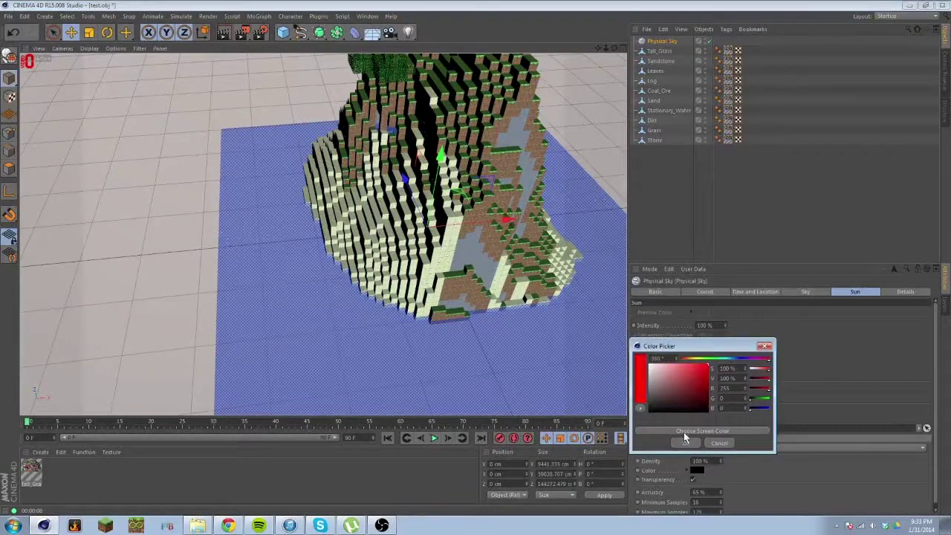
{"action": "left_click", "coordinate": [685, 441]}
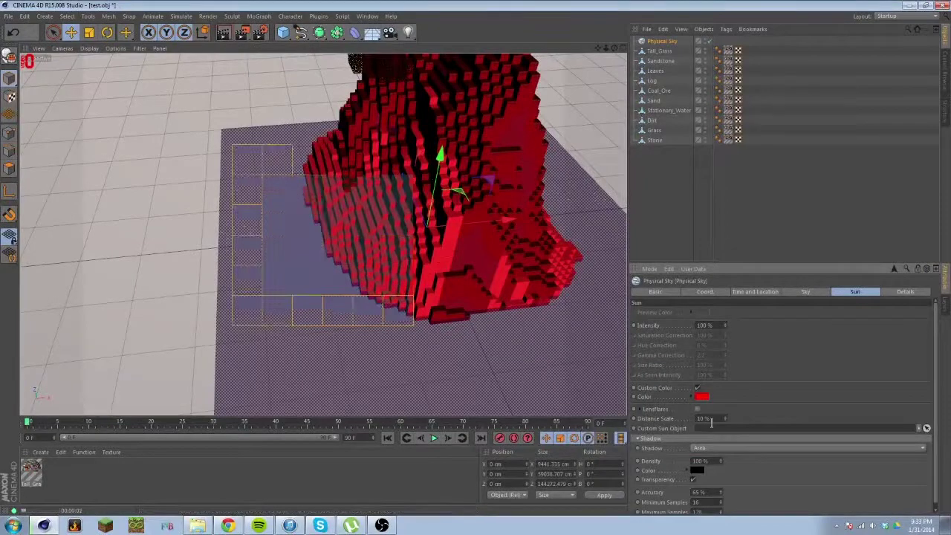
- Set the sun's custom color to a warm yellow with a hue of about 44°, and render the island
{"action": "left_click", "coordinate": [702, 396]}
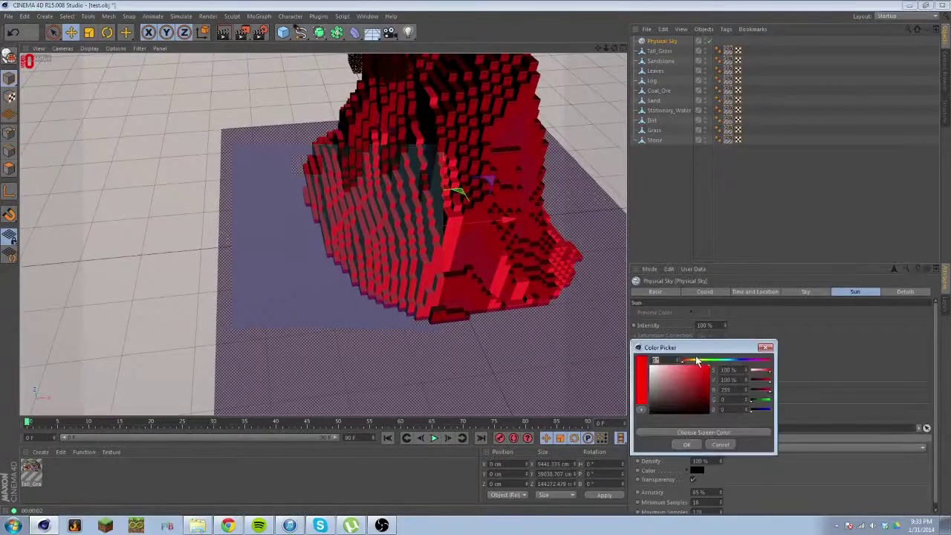
{"action": "left_click_drag", "start_coordinate": [696, 358], "coordinate": [684, 370]}
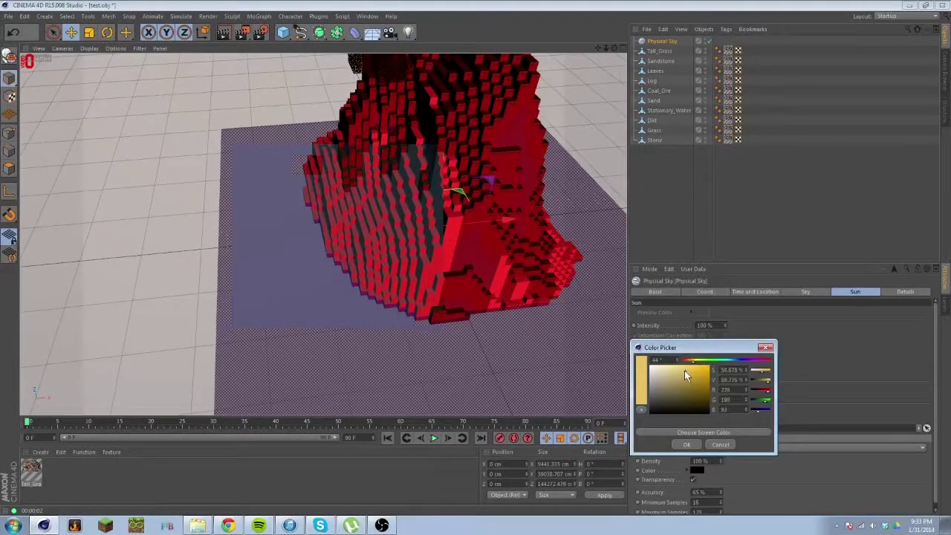
{"action": "left_click", "coordinate": [689, 443]}
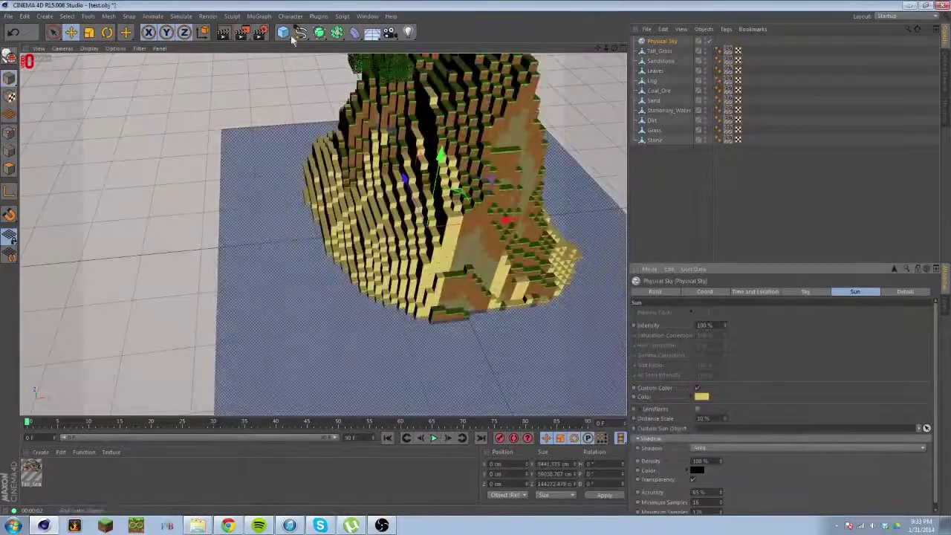
{"action": "left_click", "coordinate": [226, 34]}
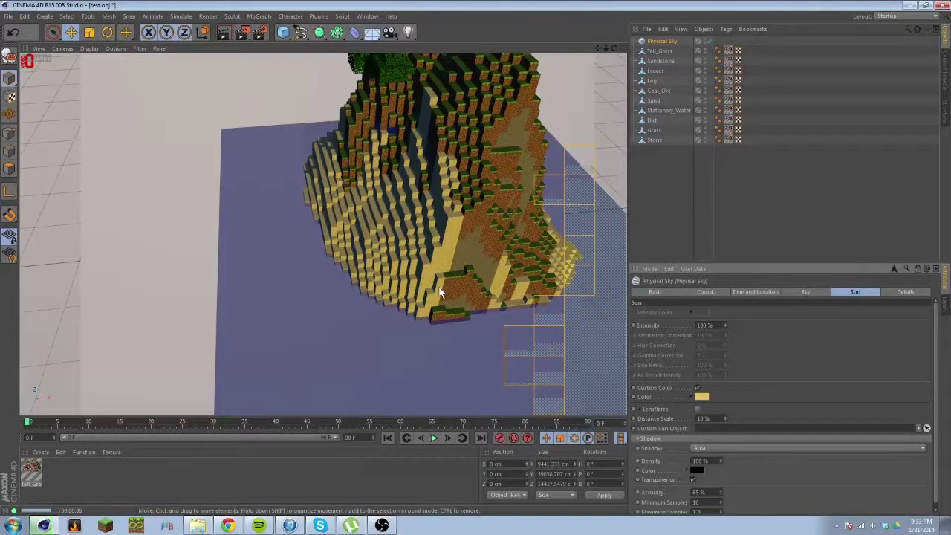
- Enable lens flares for the Physical Sky's sun and render a low view looking toward the sun
{"action": "left_click", "coordinate": [696, 409]}
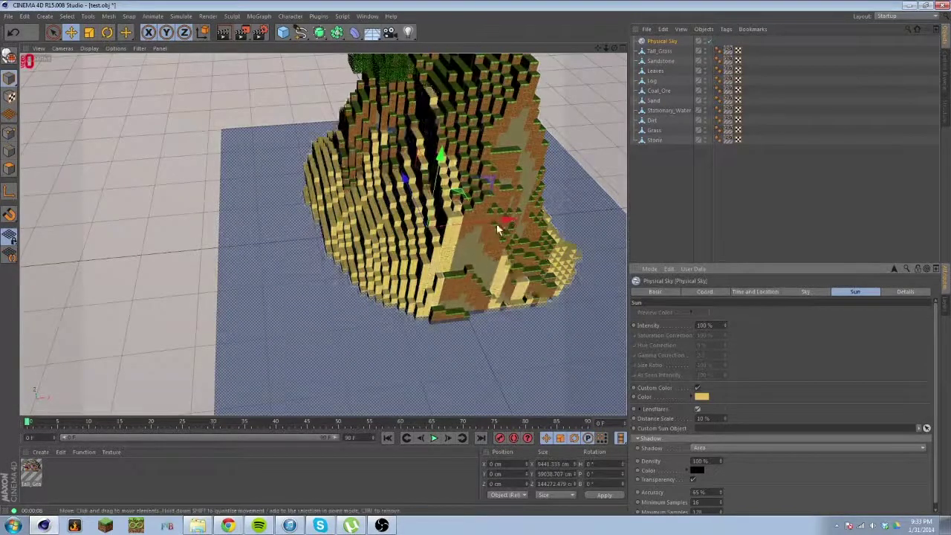
{"action": "left_click_drag", "start_coordinate": [384, 301], "coordinate": [356, 240], "text": "alt"}
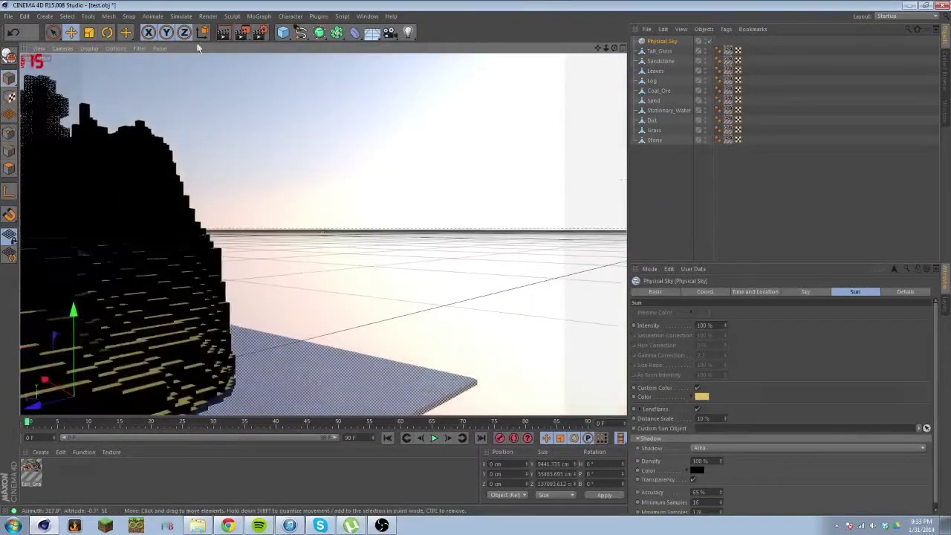
{"action": "left_click", "coordinate": [224, 34]}
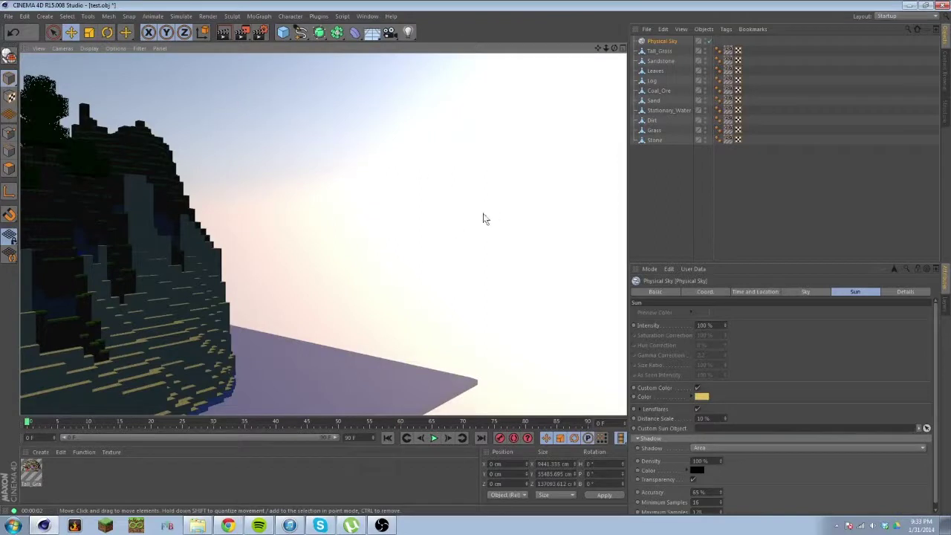
- Set the sun's lens flare glow intensity to 84% and flare intensity to 100%, and render the view
{"action": "left_click", "coordinate": [639, 409]}
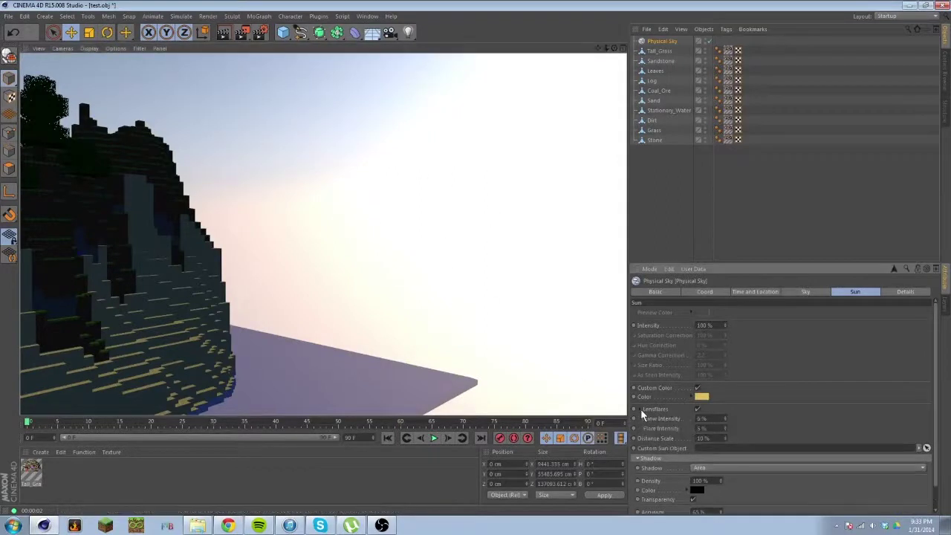
{"action": "left_click_drag", "start_coordinate": [725, 419], "coordinate": [725, 361]}
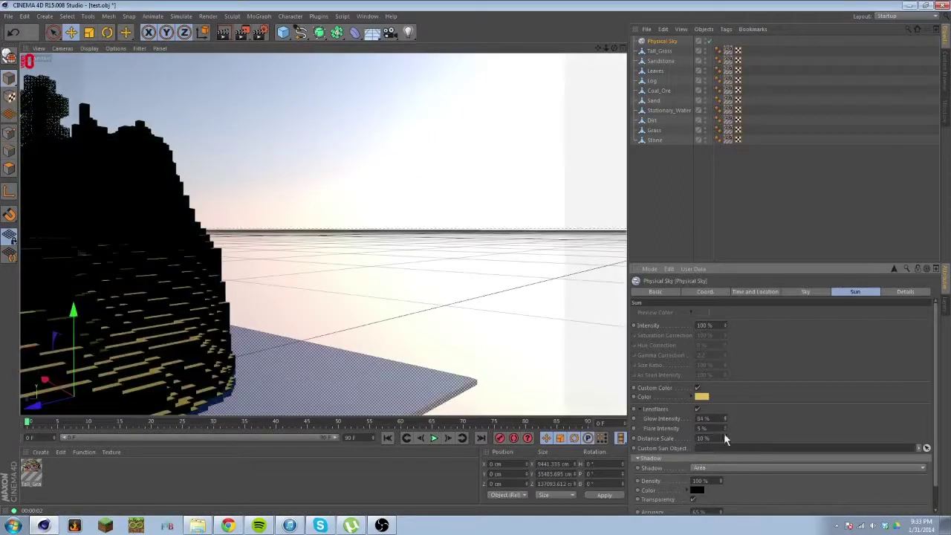
{"action": "left_click_drag", "start_coordinate": [724, 428], "coordinate": [725, 356]}
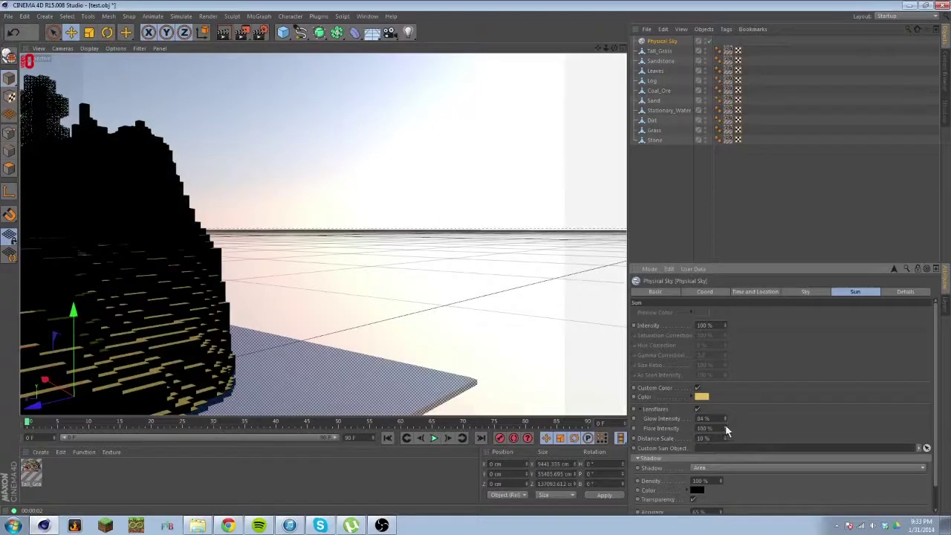
{"action": "left_click", "coordinate": [228, 37]}
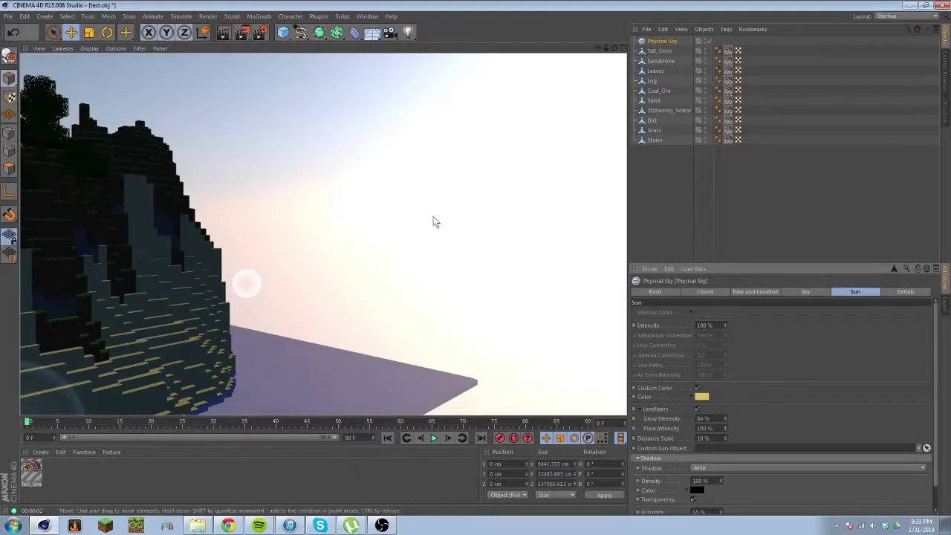
- Reframe the island from above and open the render settings
{"action": "left_click_drag", "start_coordinate": [446, 278], "coordinate": [297, 245], "text": "alt"}
{"action": "scroll", "coordinate": [297, 245], "scroll_direction": "up", "scroll_amount": 8}
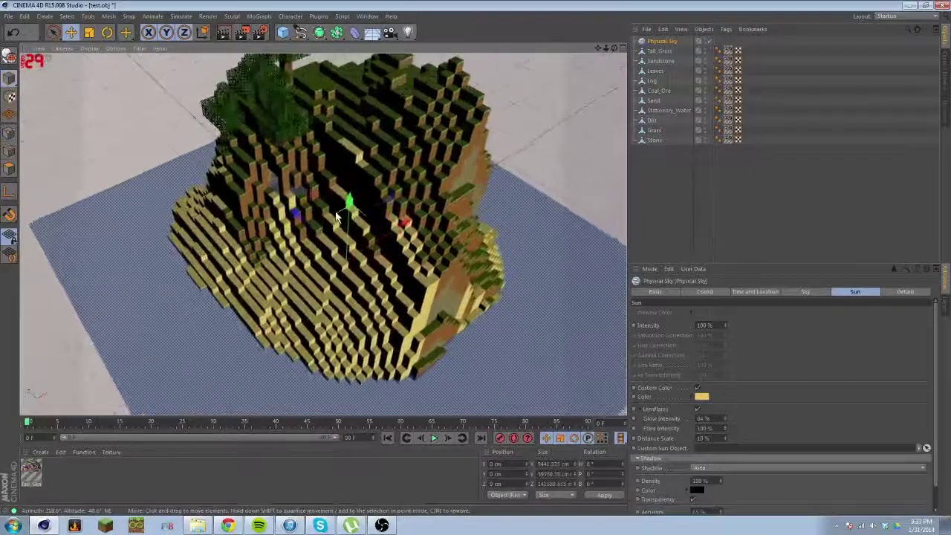
{"action": "scroll", "coordinate": [324, 201], "scroll_direction": "down", "scroll_amount": 4}
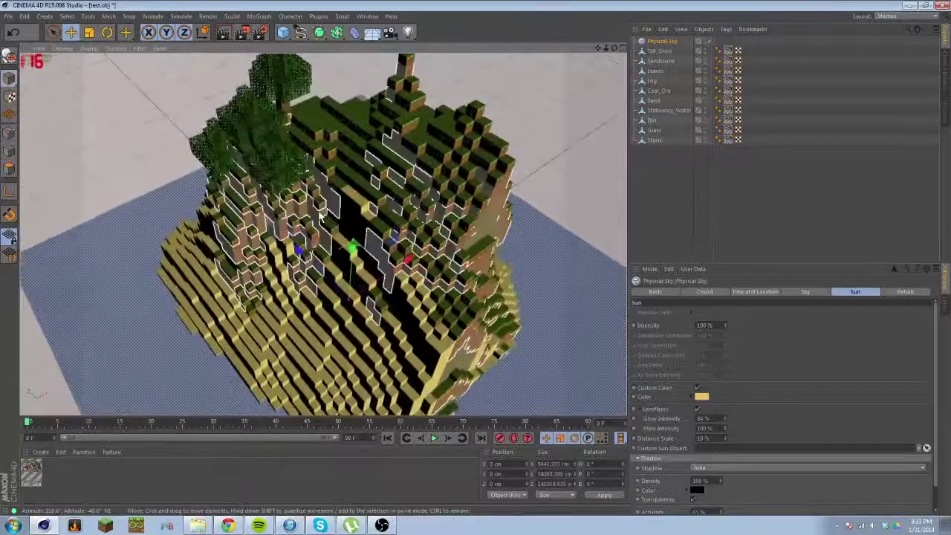
{"action": "key", "text": "ctrl+b"}
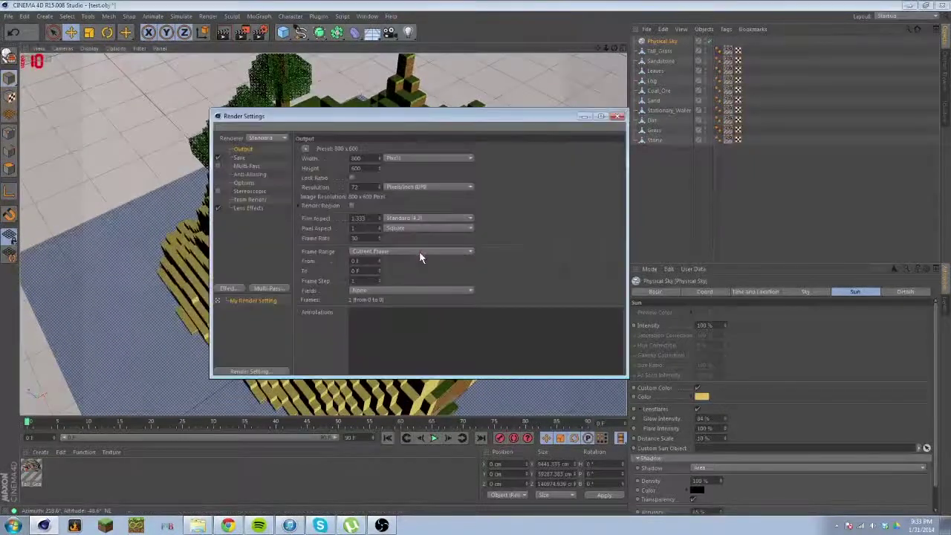
{"action": "left_click_drag", "start_coordinate": [309, 115], "coordinate": [309, 79]}
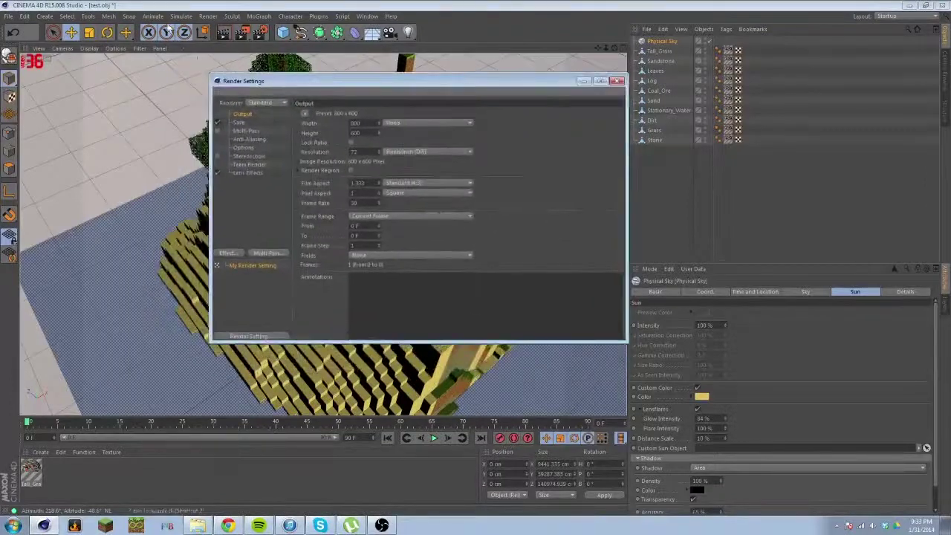
{"action": "left_click", "coordinate": [208, 17]}
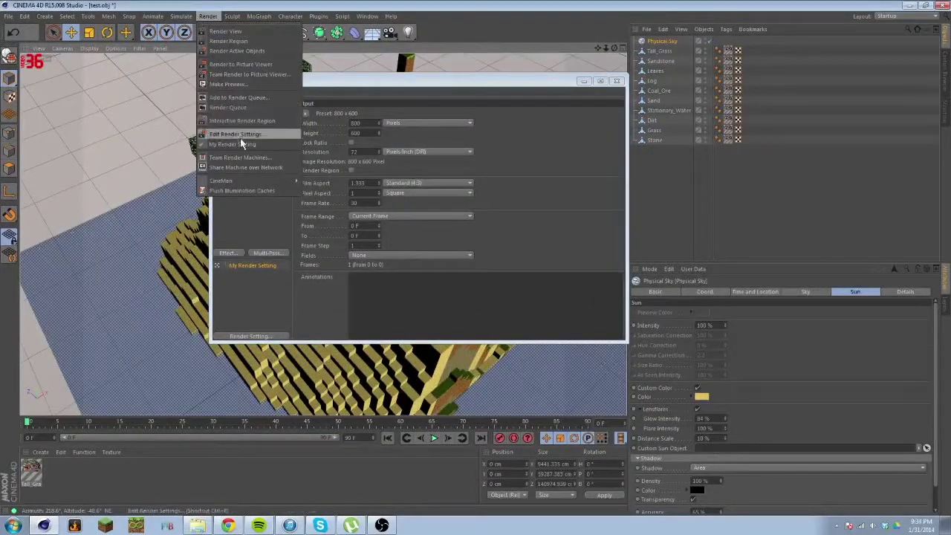
{"action": "left_click", "coordinate": [550, 186]}
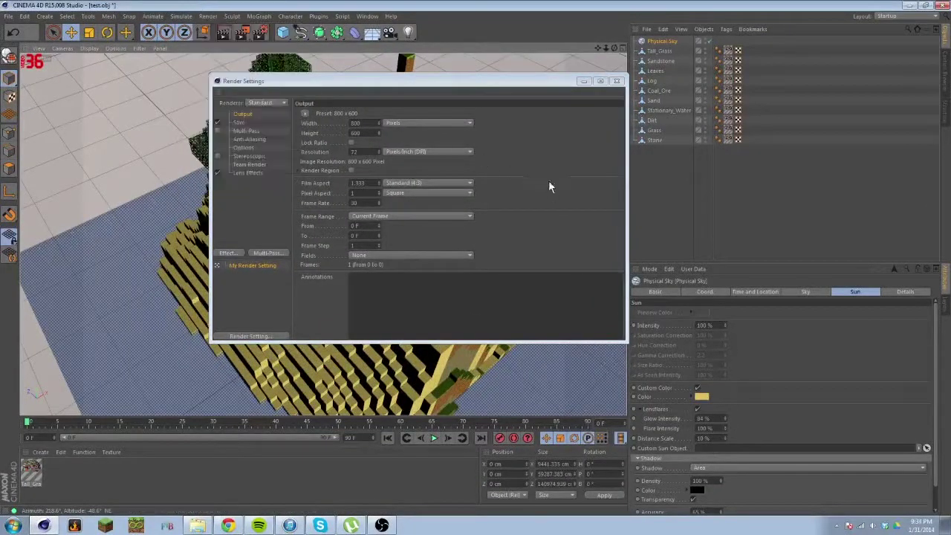
{"action": "left_click", "coordinate": [240, 191]}
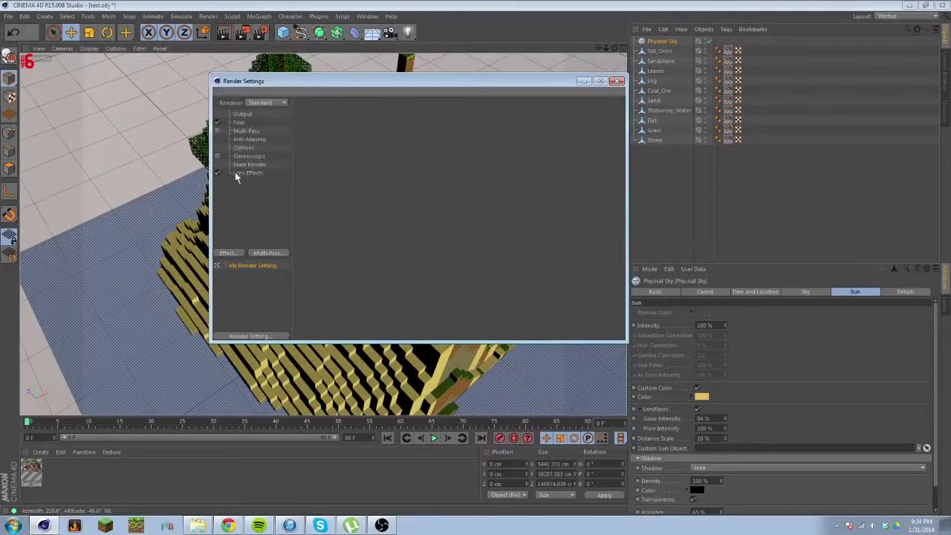
- Try the Physical renderer, examine its sampling and general render options, and return to the Standard renderer
{"action": "left_click", "coordinate": [266, 103]}
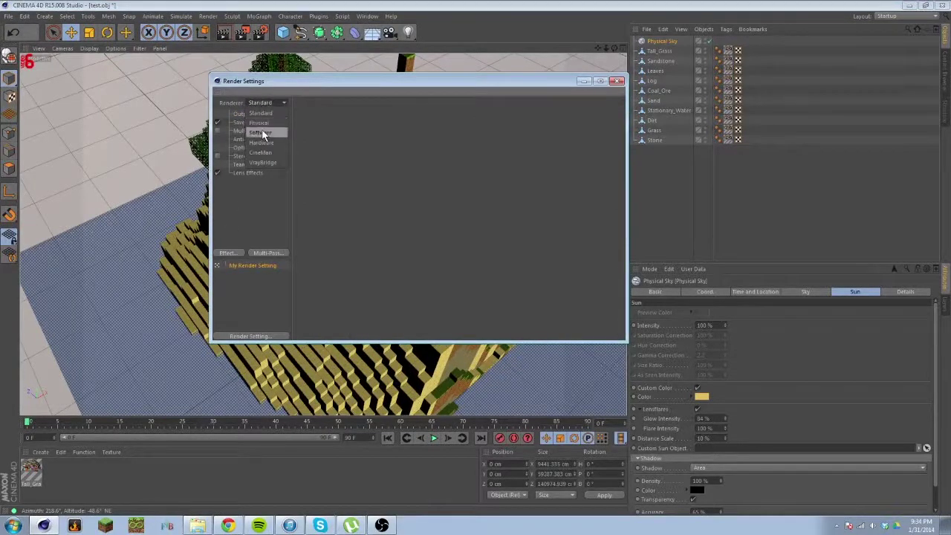
{"action": "left_click", "coordinate": [261, 124]}
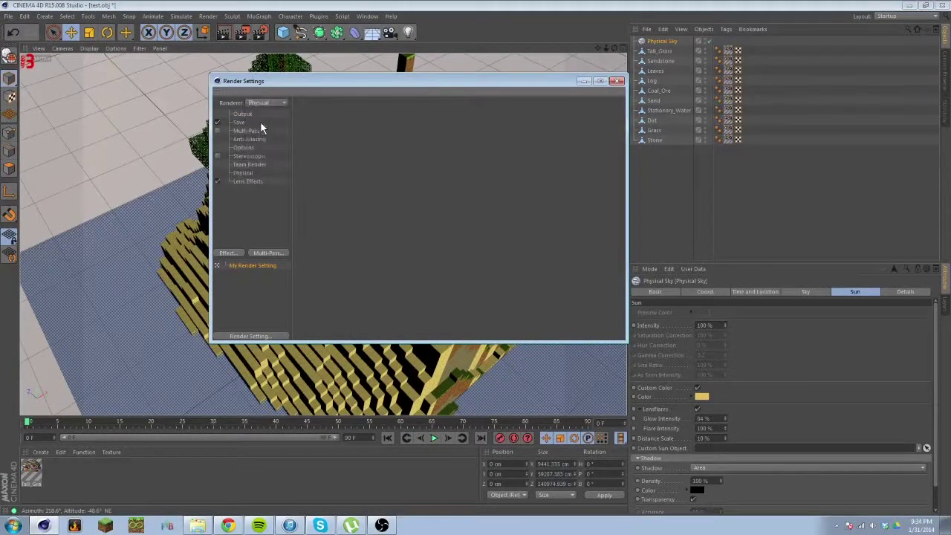
{"action": "left_click", "coordinate": [245, 172]}
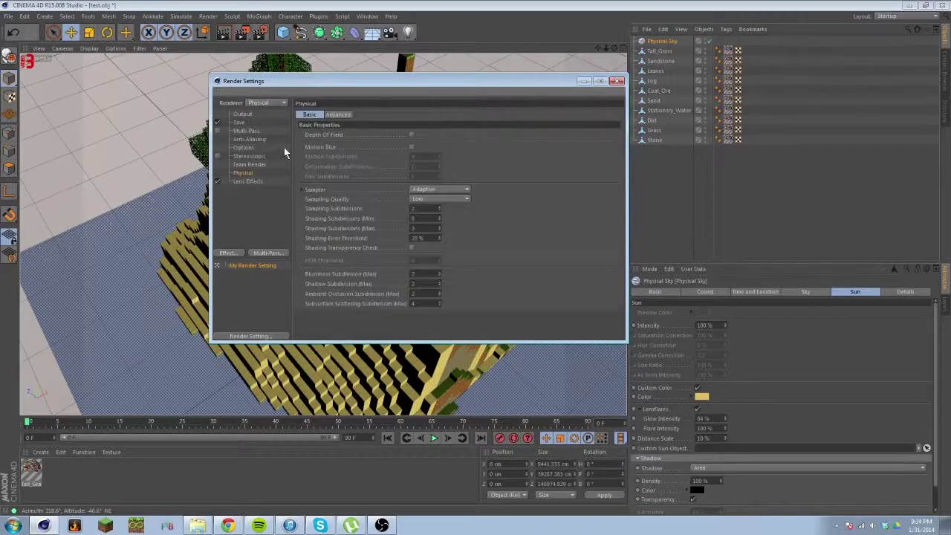
{"action": "left_click", "coordinate": [244, 147]}
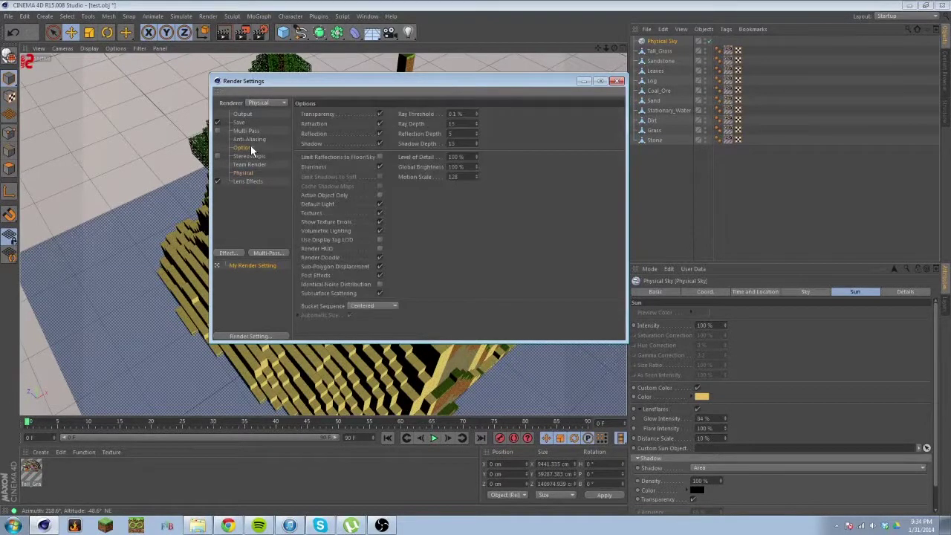
{"action": "left_click", "coordinate": [259, 104]}
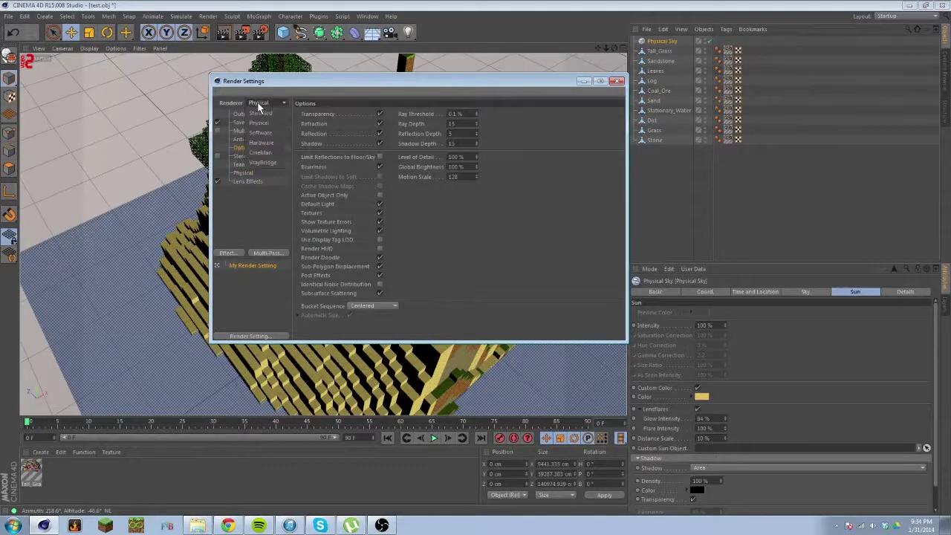
{"action": "left_click", "coordinate": [261, 113]}
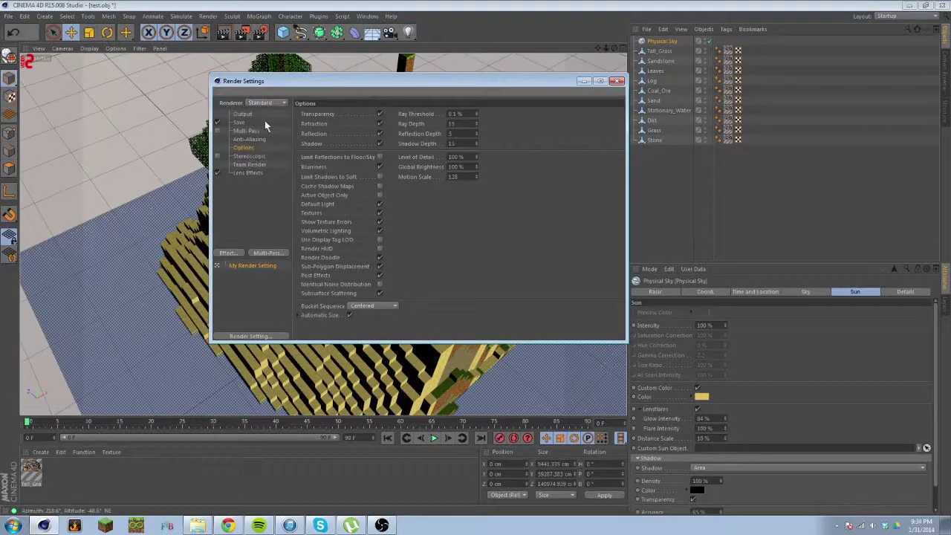
- Try the Physical renderer again, check its anti-aliasing and sampling settings, and switch back to Standard
{"action": "left_click", "coordinate": [267, 103]}
{"action": "left_click", "coordinate": [260, 123]}
{"action": "left_click", "coordinate": [247, 174]}
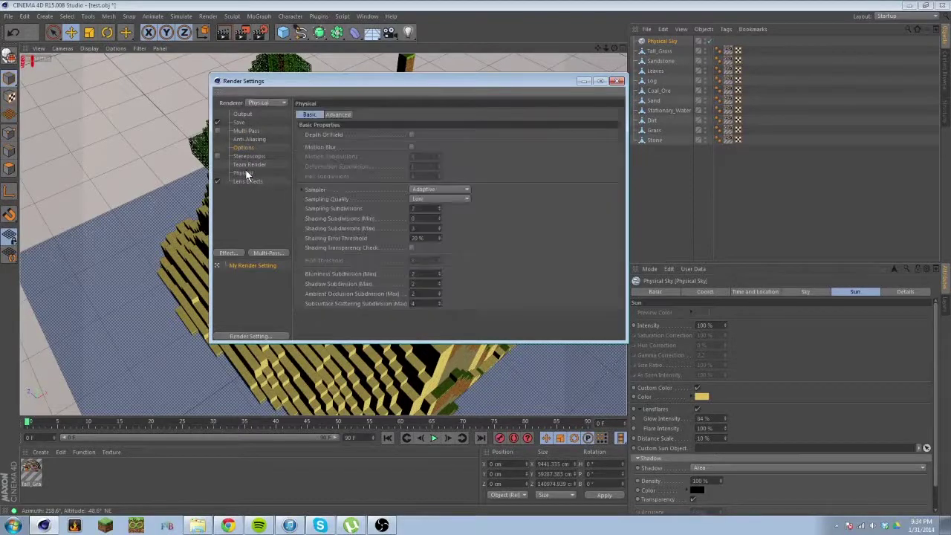
{"action": "left_click", "coordinate": [247, 139]}
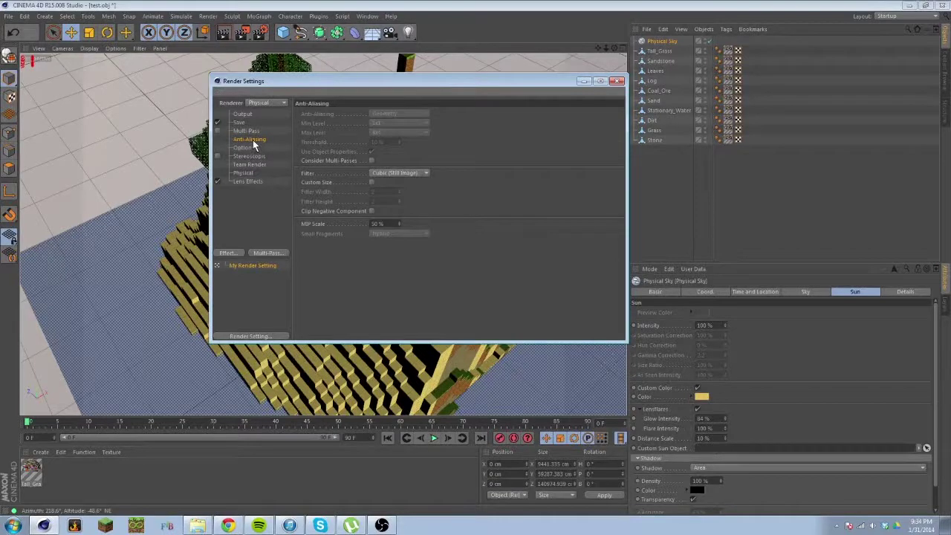
{"action": "left_click", "coordinate": [245, 173]}
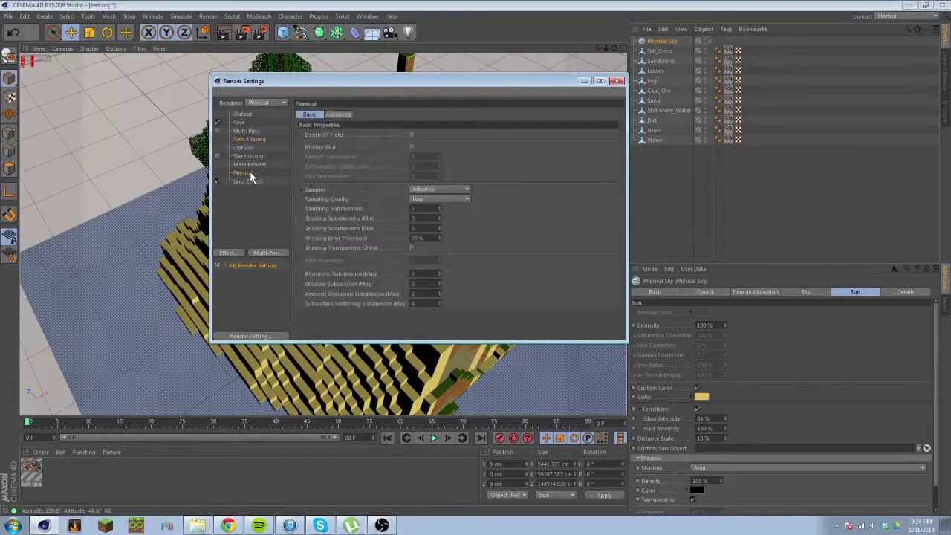
{"action": "left_click", "coordinate": [265, 104]}
{"action": "left_click", "coordinate": [255, 115]}
- Set the Standard renderer's anti-aliasing to Best
{"action": "left_click", "coordinate": [247, 139]}
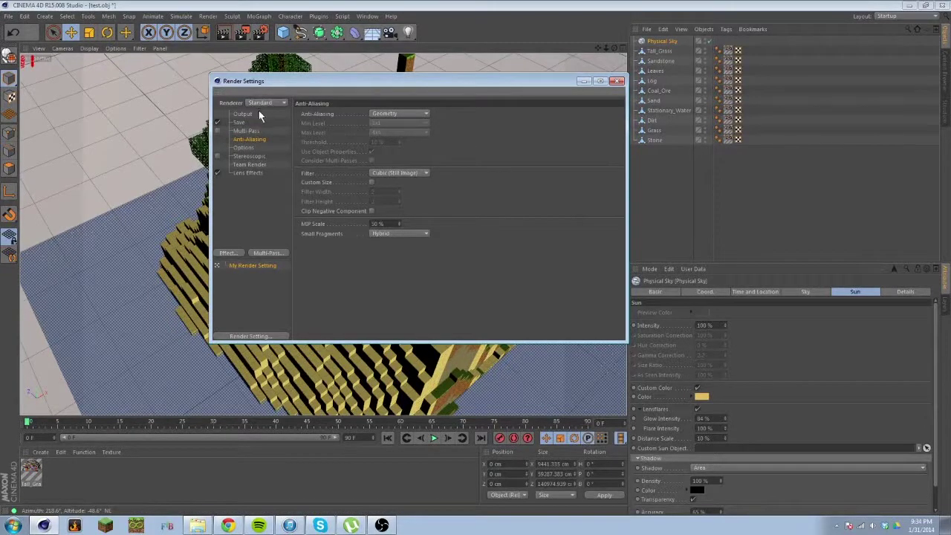
{"action": "left_click", "coordinate": [424, 112]}
{"action": "left_click", "coordinate": [404, 140]}
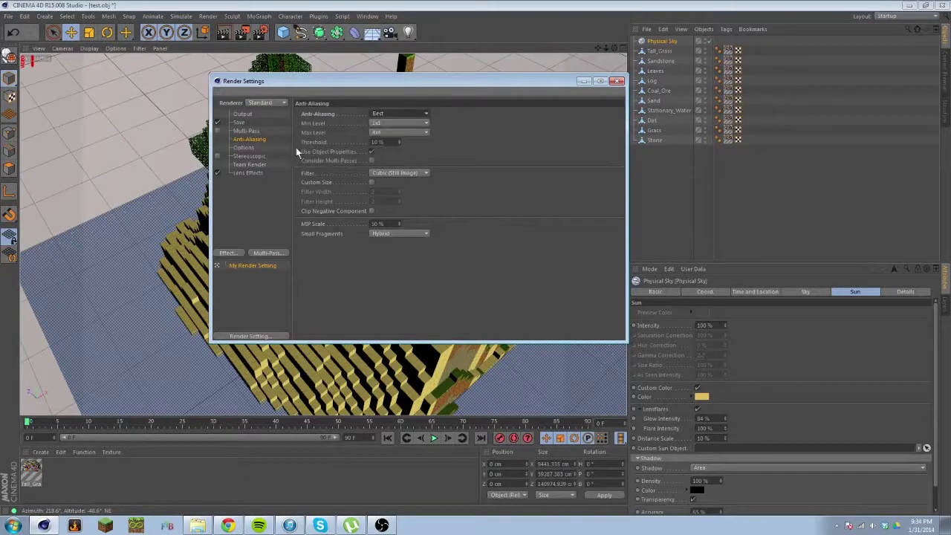
{"action": "left_click", "coordinate": [239, 338]}
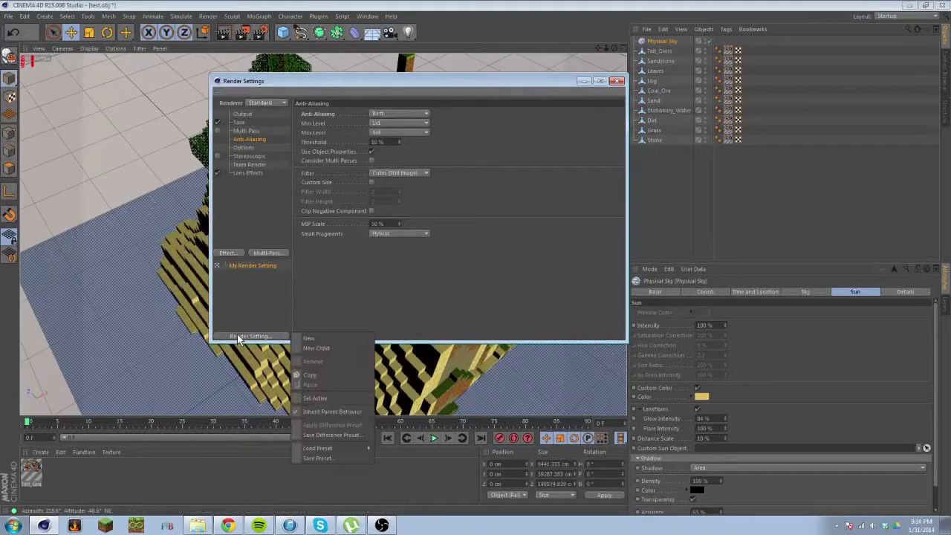
{"action": "left_click", "coordinate": [239, 337]}
{"action": "left_click", "coordinate": [226, 253]}
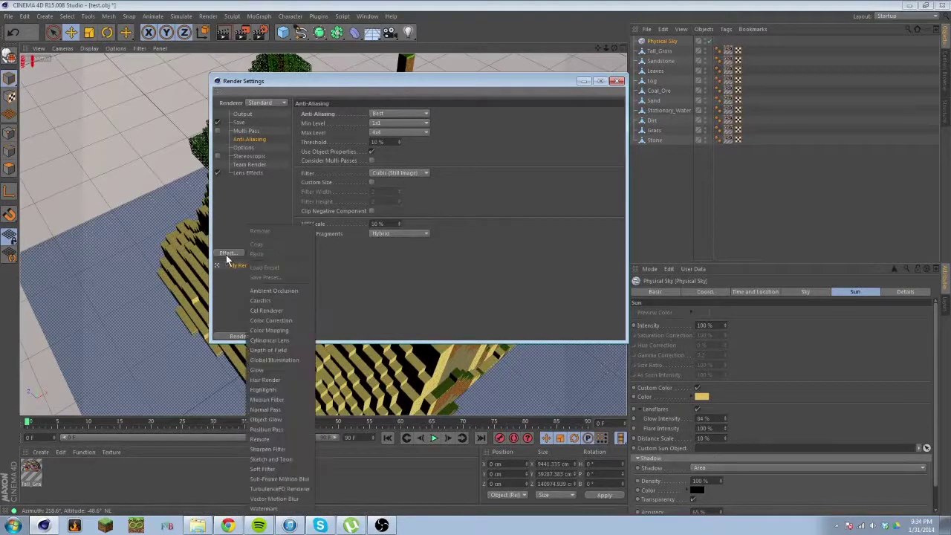
{"action": "left_click", "coordinate": [269, 350]}
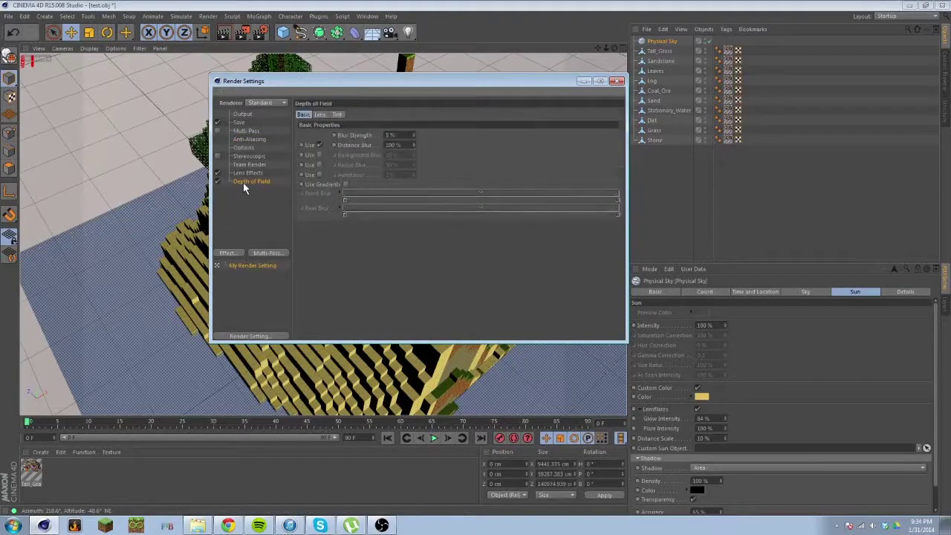
{"action": "key", "text": "Delete"}
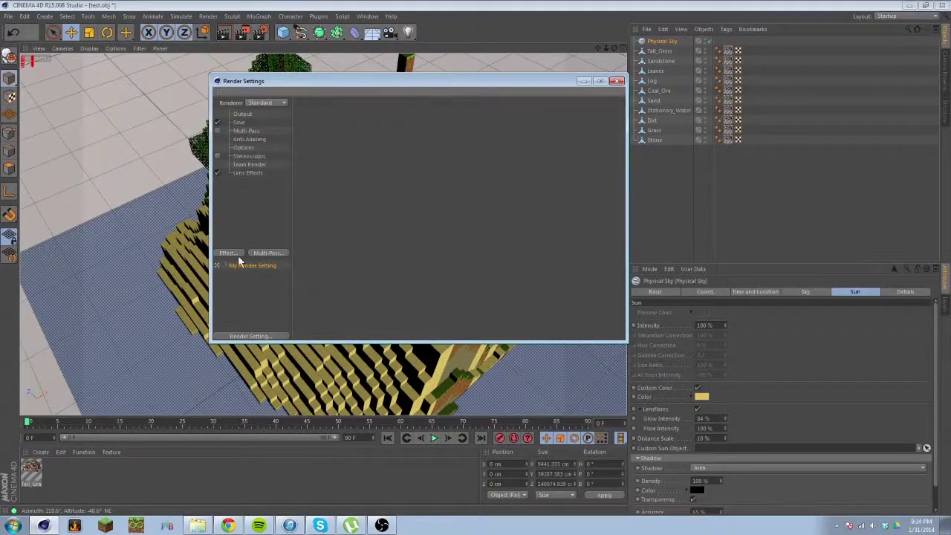
- Add the Ambient Occlusion, Global Illumination and Glow effects to the render settings
{"action": "left_click", "coordinate": [237, 255]}
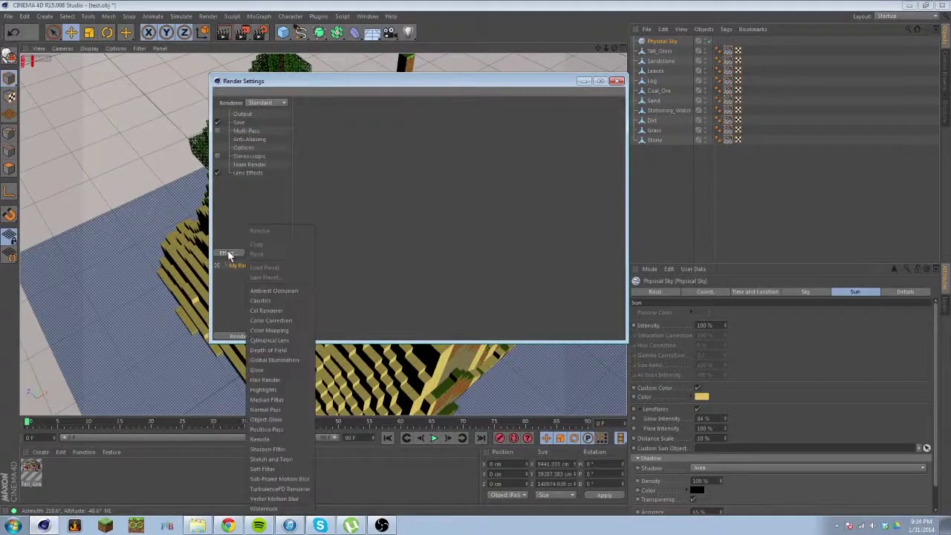
{"action": "left_click", "coordinate": [260, 290]}
{"action": "left_click", "coordinate": [234, 254]}
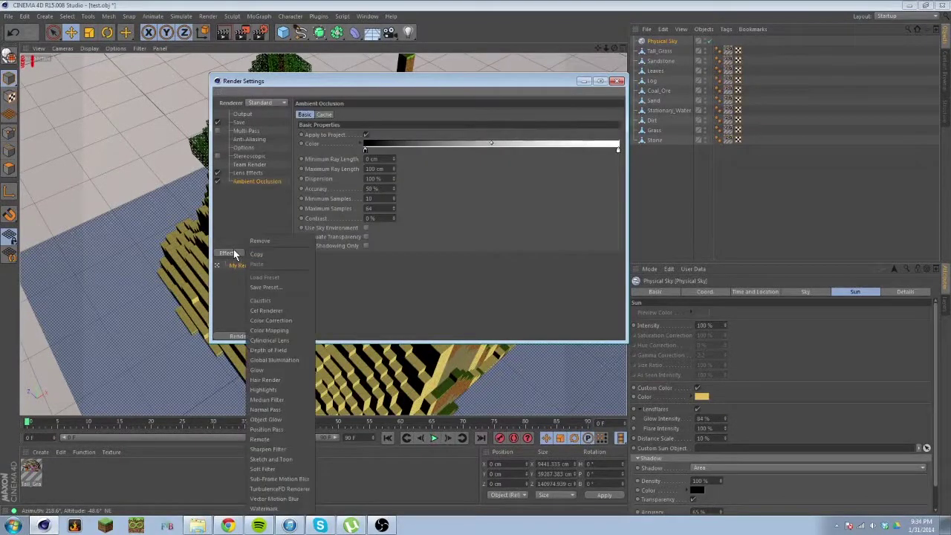
{"action": "left_click", "coordinate": [283, 362]}
{"action": "left_click", "coordinate": [234, 253]}
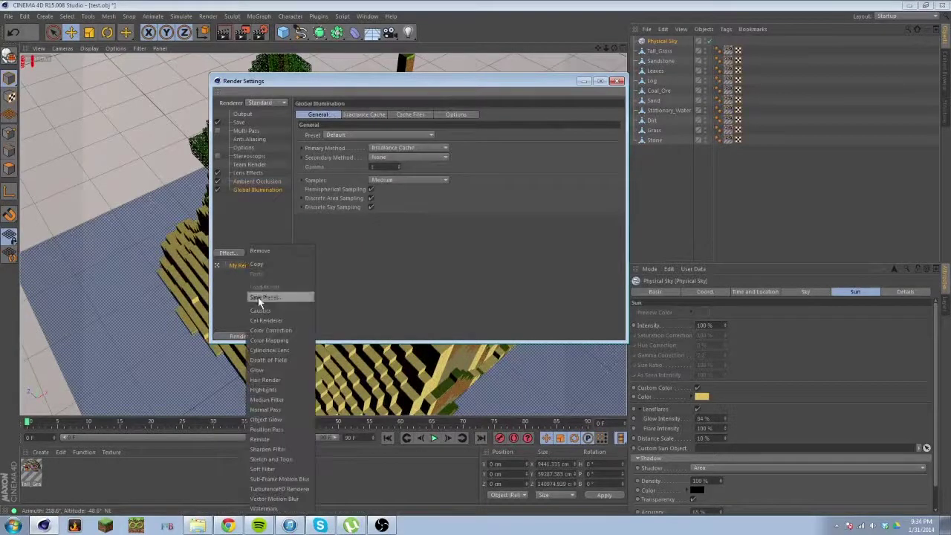
{"action": "left_click", "coordinate": [276, 370]}
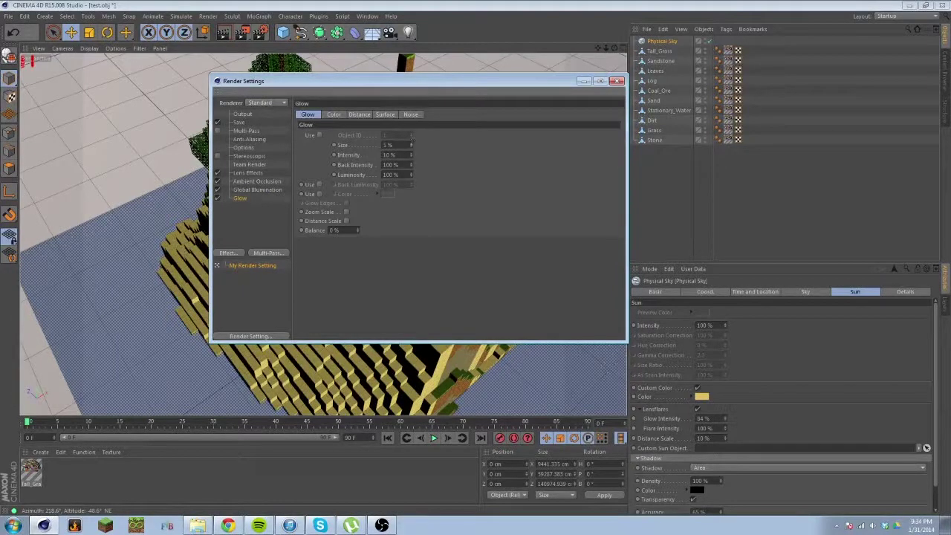
- Set the Global Illumination preset to Exterior - Physical Sky
{"action": "left_click", "coordinate": [254, 190]}
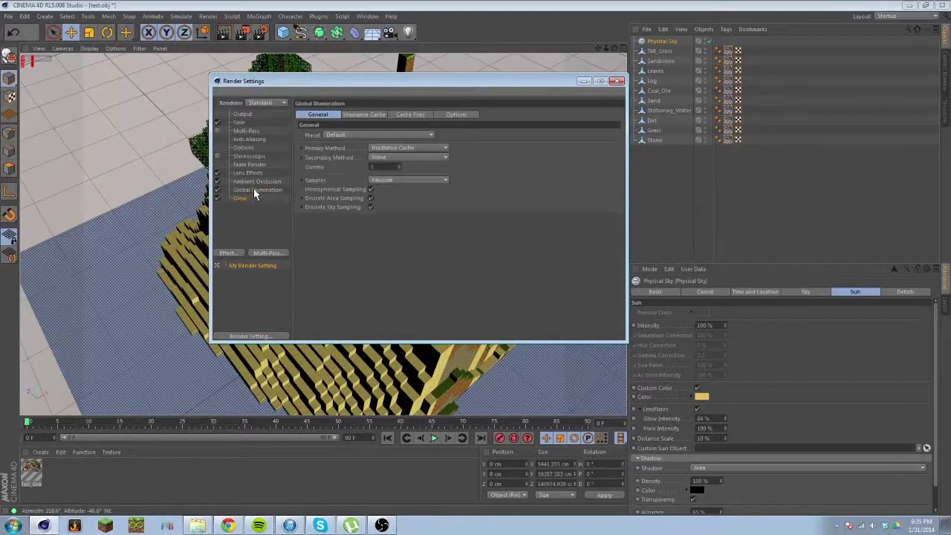
{"action": "left_click", "coordinate": [383, 134]}
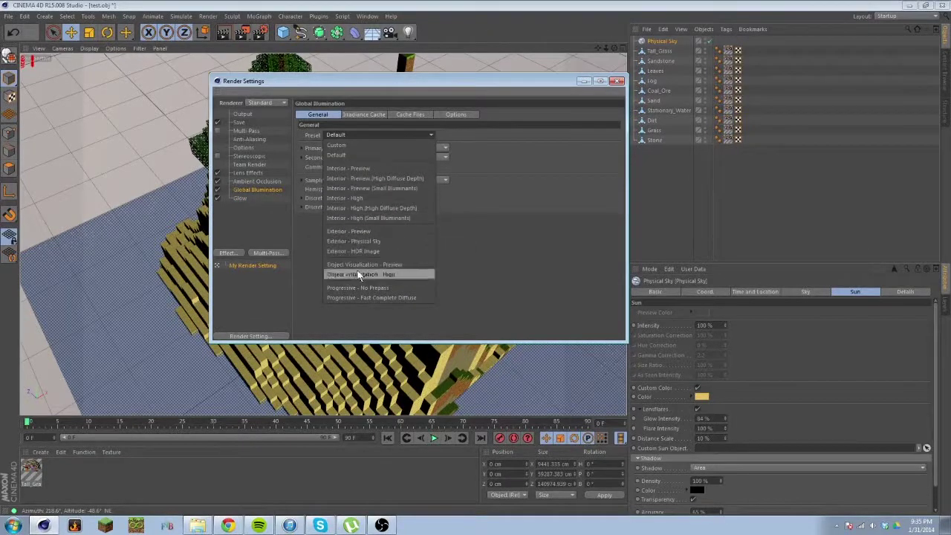
{"action": "left_click", "coordinate": [354, 243]}
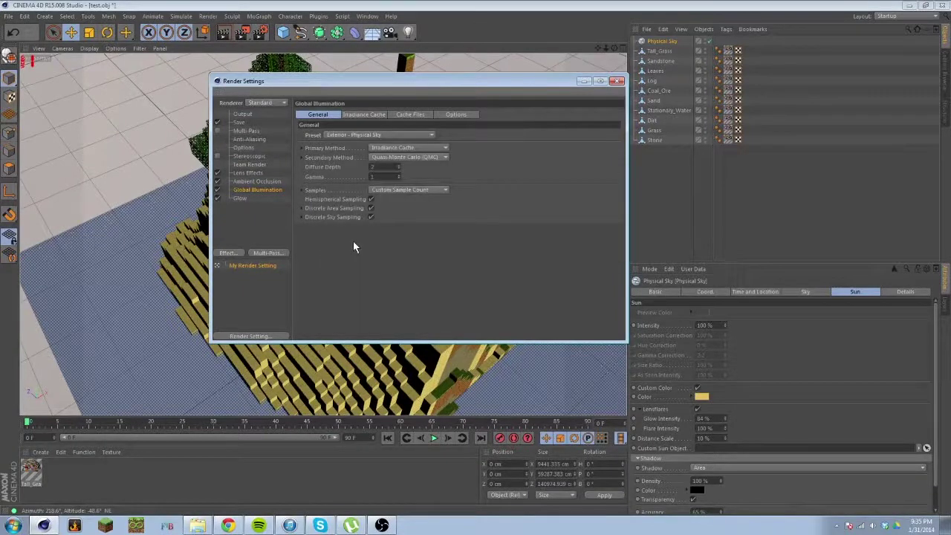
{"action": "left_click", "coordinate": [342, 134]}
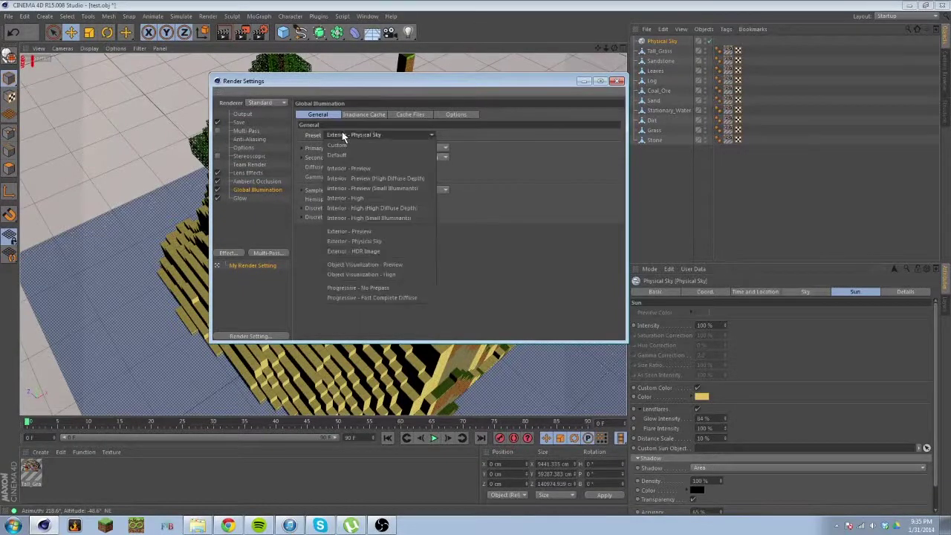
{"action": "left_click", "coordinate": [349, 243]}
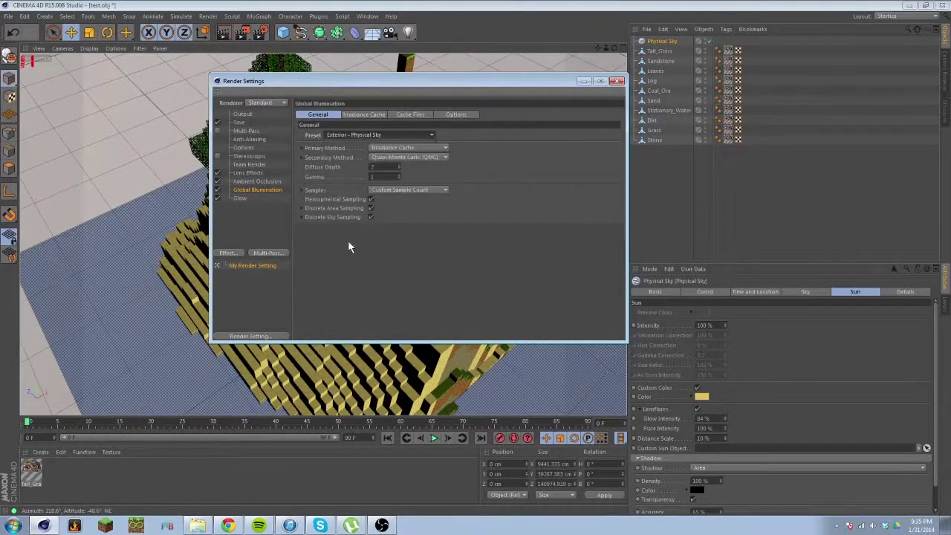
- Check the Glow and Ambient Occlusion settings, close the render settings, and render the island in the viewport
{"action": "left_click", "coordinate": [241, 199]}
{"action": "left_click", "coordinate": [242, 186]}
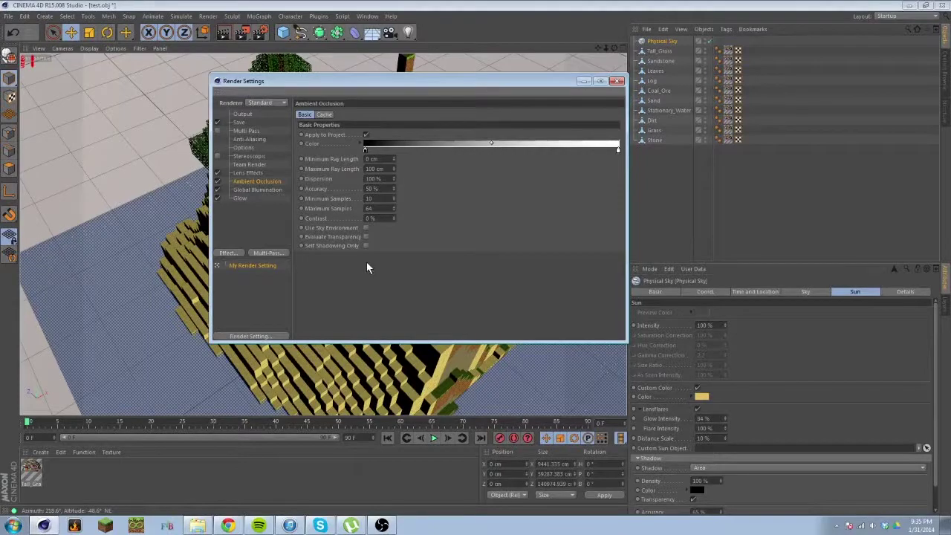
{"action": "left_click", "coordinate": [616, 80]}
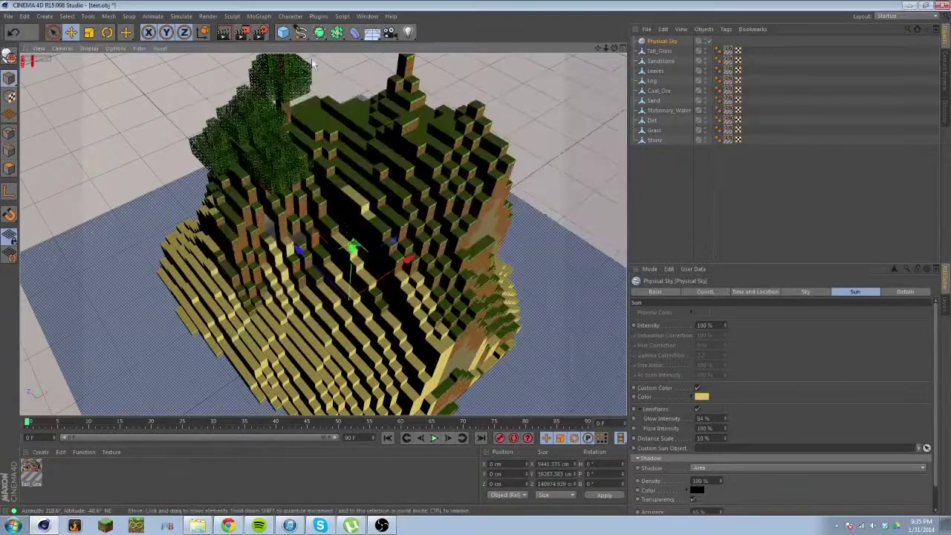
{"action": "left_click", "coordinate": [221, 37]}
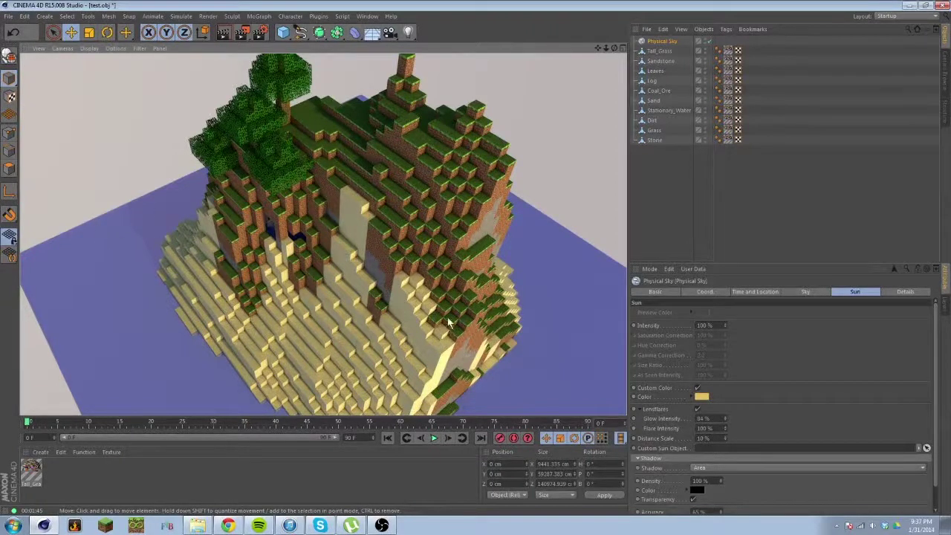
- Disable the Ambient Occlusion and Global Illumination effects in the render settings
{"action": "key", "text": "ctrl+b"}
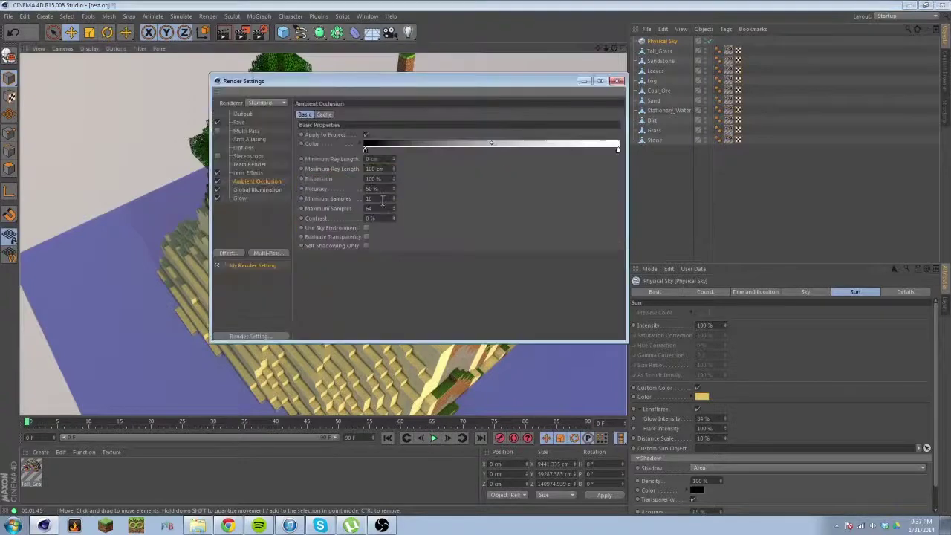
{"action": "left_click", "coordinate": [217, 181]}
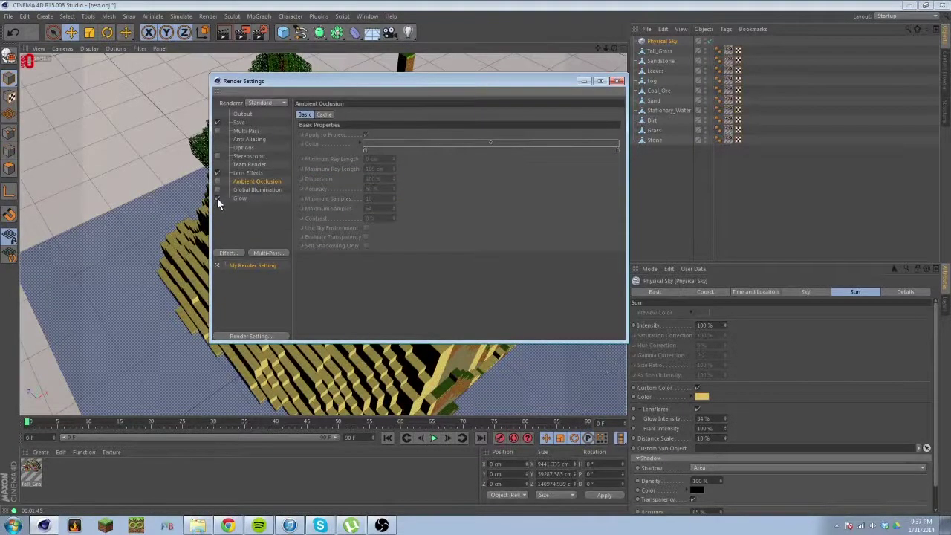
{"action": "left_click", "coordinate": [616, 81]}
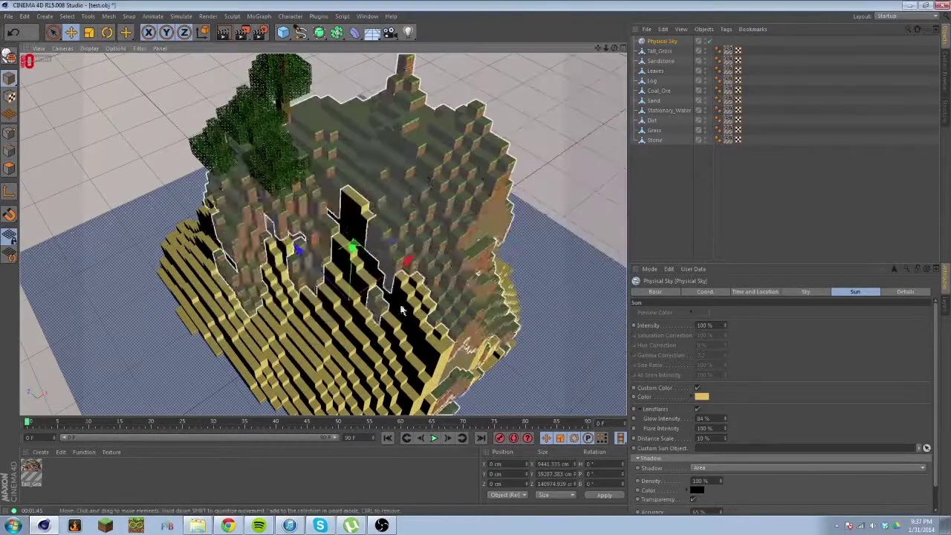
- Try duplicating the Stationary_Water object and undo the duplication
{"action": "mouse_move", "coordinate": [257, 354]}
{"action": "left_mouse_down", "text": "alt"}
{"action": "mouse_move", "coordinate": [463, 332]}
{"action": "mouse_move", "coordinate": [322, 234]}
{"action": "mouse_move", "coordinate": [436, 215]}
{"action": "mouse_move", "coordinate": [420, 181]}
{"action": "mouse_move", "coordinate": [307, 138]}
{"action": "mouse_move", "coordinate": [254, 138]}
{"action": "mouse_move", "coordinate": [226, 211]}
{"action": "mouse_move", "coordinate": [334, 156]}
{"action": "mouse_move", "coordinate": [471, 153]}
{"action": "mouse_move", "coordinate": [488, 142]}
{"action": "mouse_move", "coordinate": [378, 256]}
{"action": "left_mouse_up", "text": "alt"}
{"action": "left_click", "coordinate": [378, 256]}
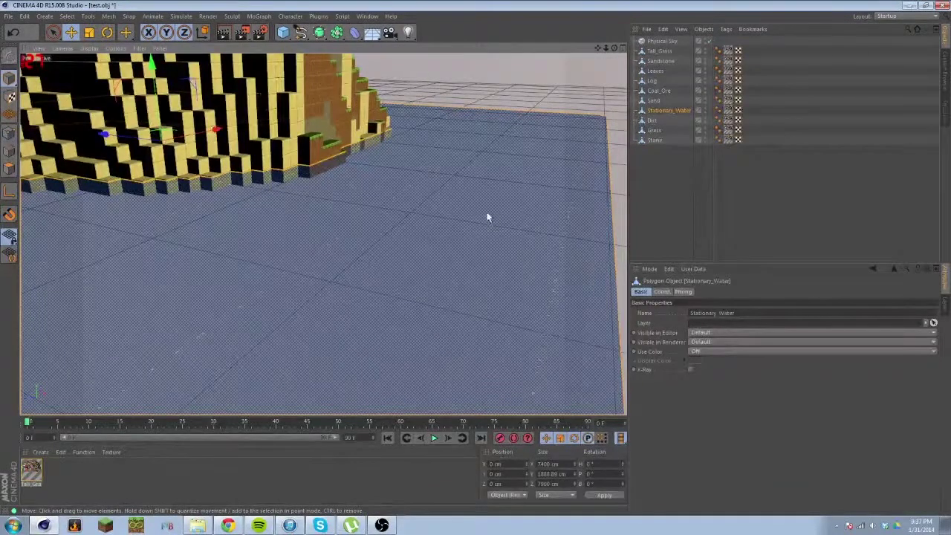
{"action": "key", "text": "ctrl+c"}
{"action": "key", "text": "ctrl+v"}
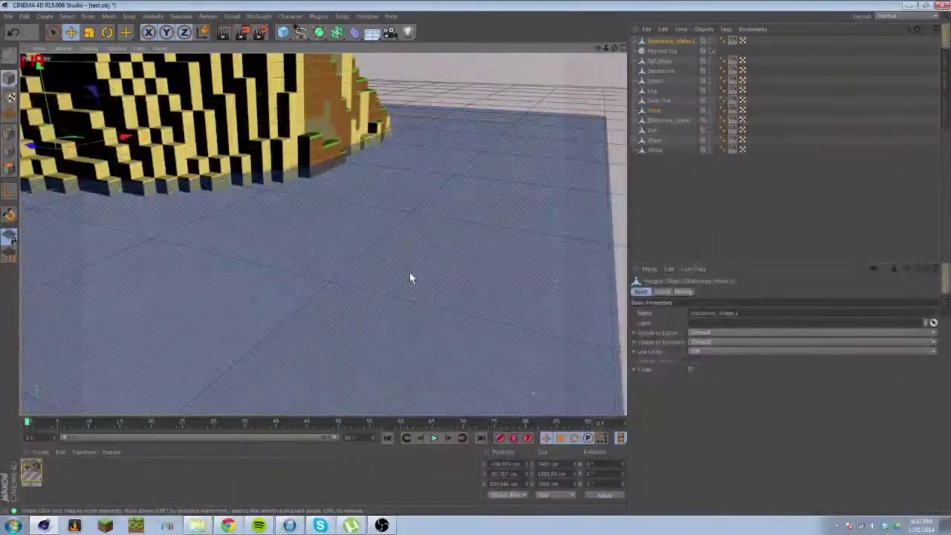
{"action": "key", "text": "ctrl+z"}
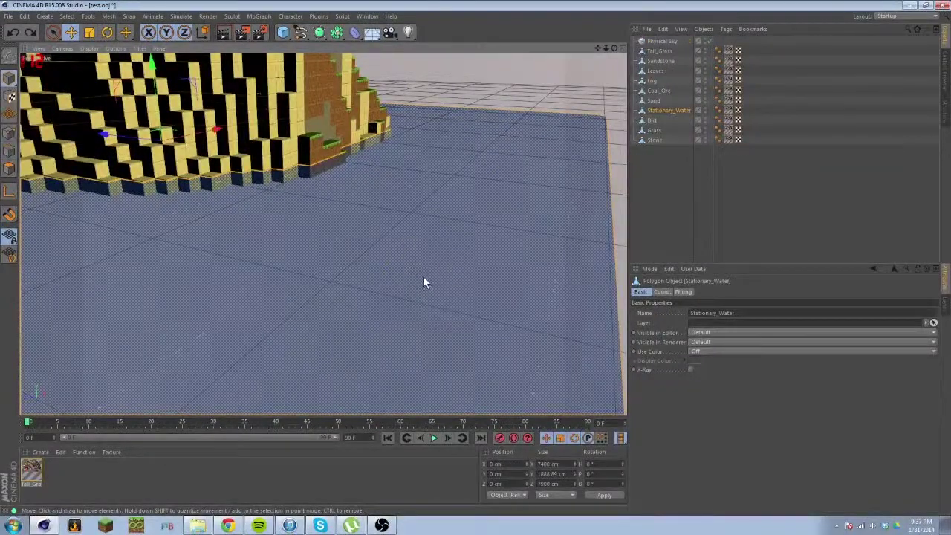
- Hide the Stationary_Water object in both the editor and the renderer
{"action": "left_click", "coordinate": [704, 108]}
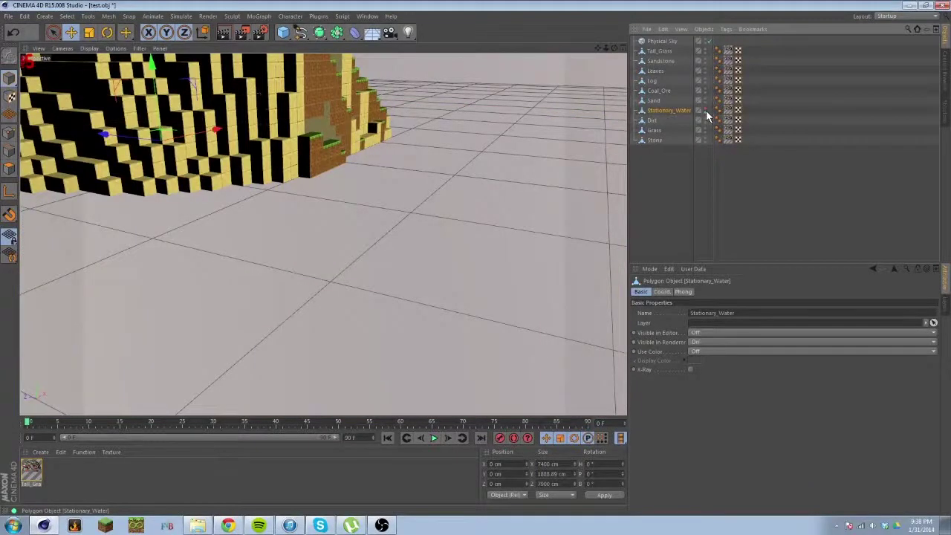
- Try a Plane primitive as the water surface, enlarged to about 11708 by 15049 cm beside the island, and delete it
{"action": "left_click", "coordinate": [371, 34]}
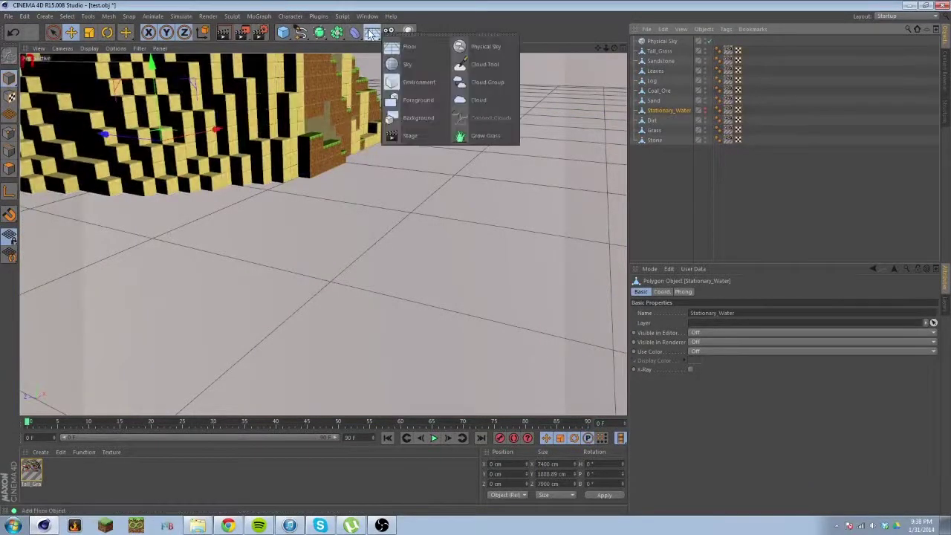
{"action": "left_click", "coordinate": [300, 32]}
{"action": "left_click", "coordinate": [283, 32]}
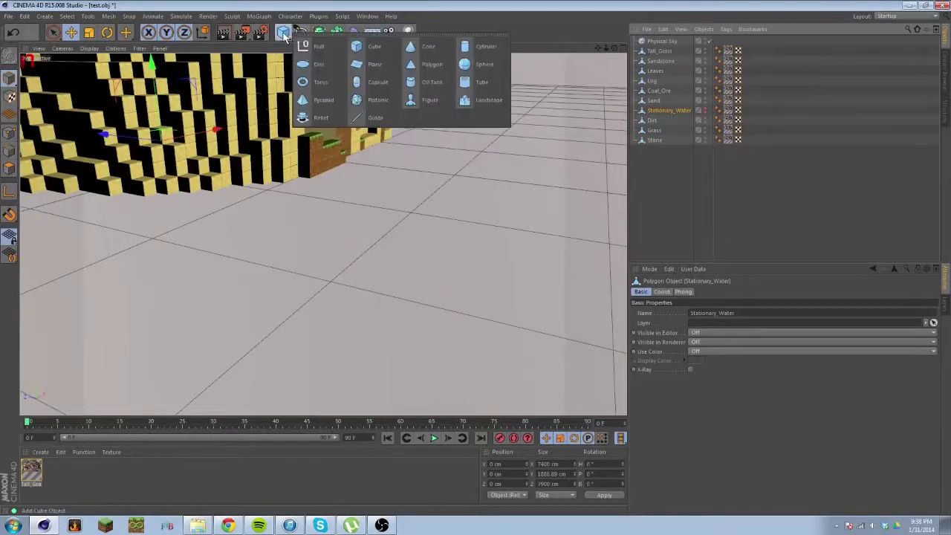
{"action": "left_click", "coordinate": [357, 69]}
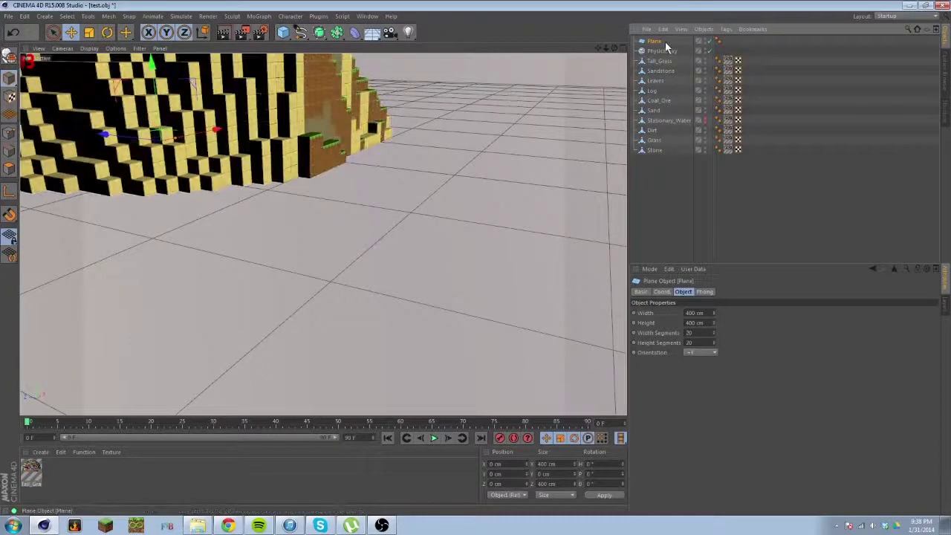
{"action": "left_click_drag", "start_coordinate": [215, 130], "coordinate": [405, 223]}
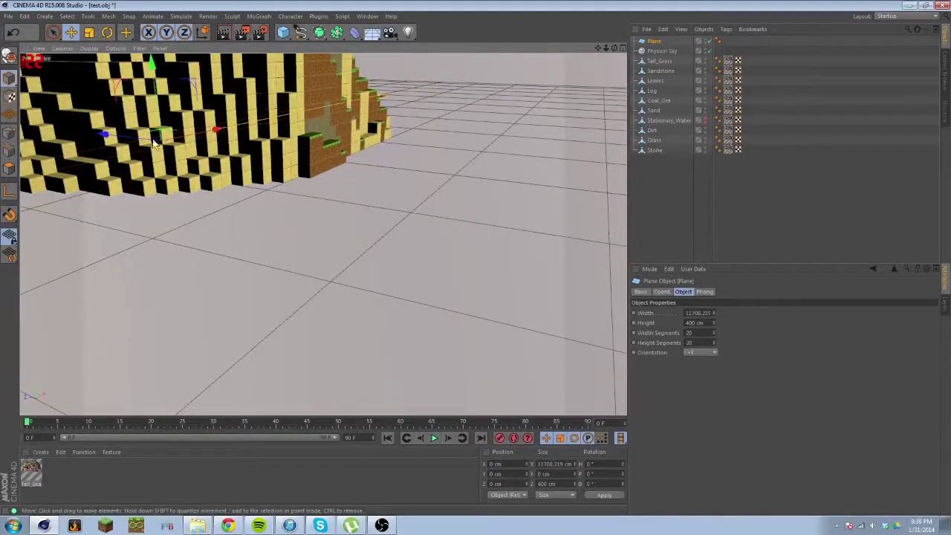
{"action": "left_click_drag", "start_coordinate": [104, 136], "coordinate": [543, 229]}
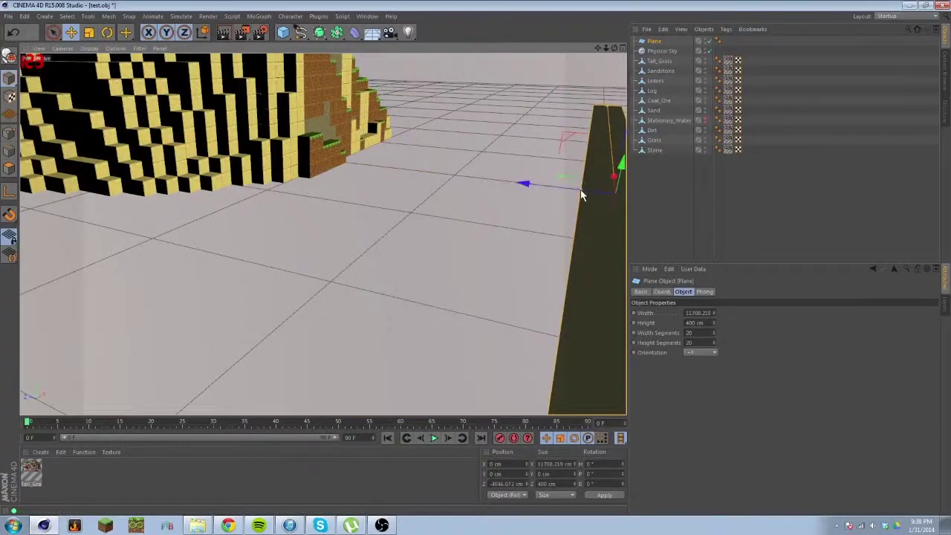
{"action": "left_click_drag", "start_coordinate": [579, 191], "coordinate": [33, 54]}
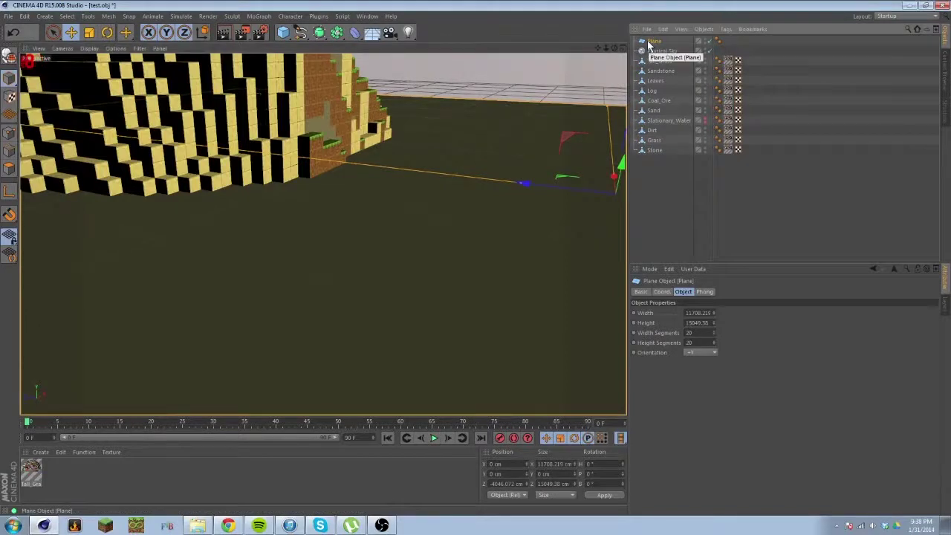
{"action": "key", "text": "Delete"}
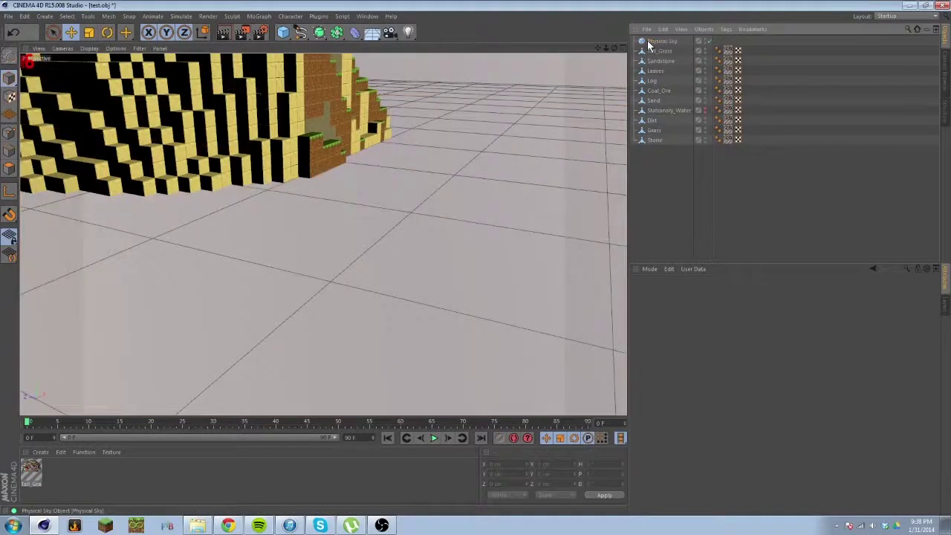
- Add a Floor object, move it along Z to about -2123 cm, and test-render the view
{"action": "left_click", "coordinate": [372, 34]}
{"action": "left_click", "coordinate": [409, 46]}
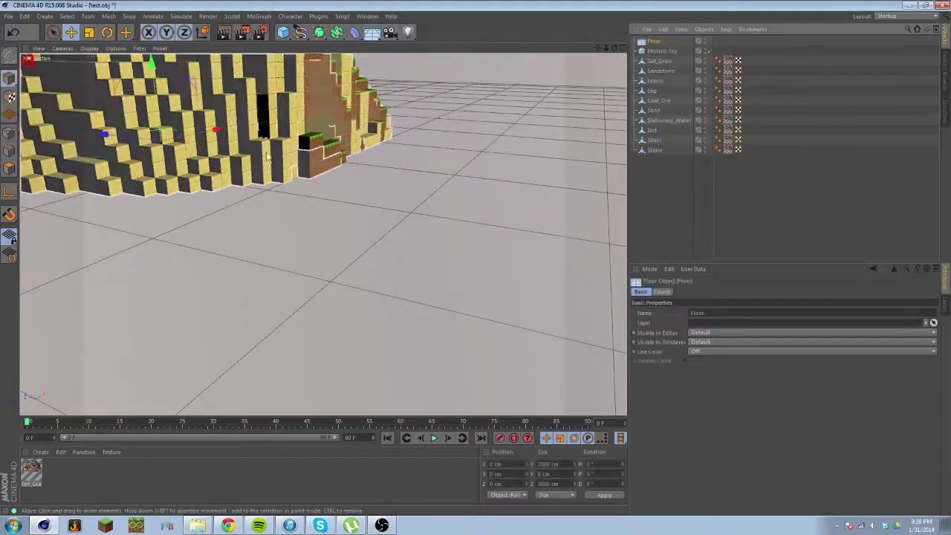
{"action": "left_click_drag", "start_coordinate": [158, 147], "coordinate": [293, 221]}
{"action": "left_click", "coordinate": [225, 34]}
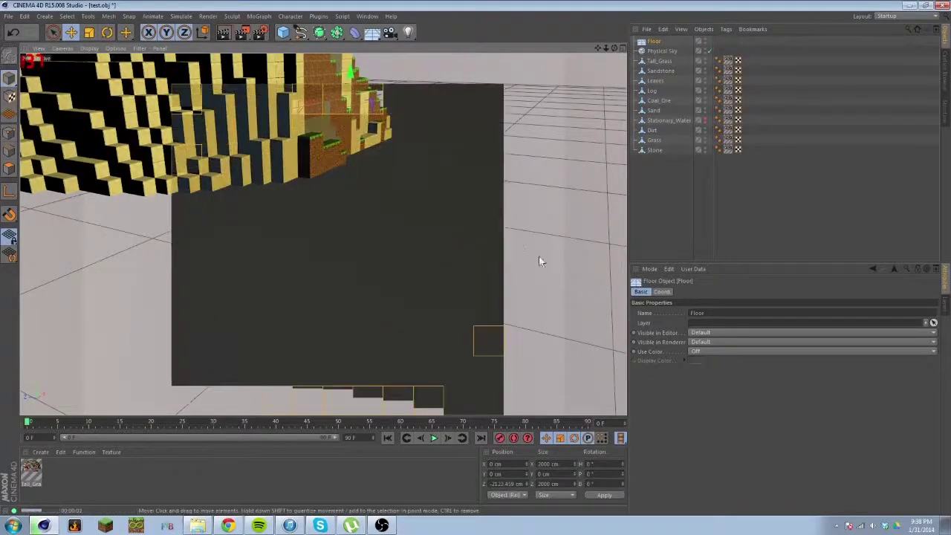
{"action": "left_click", "coordinate": [483, 263]}
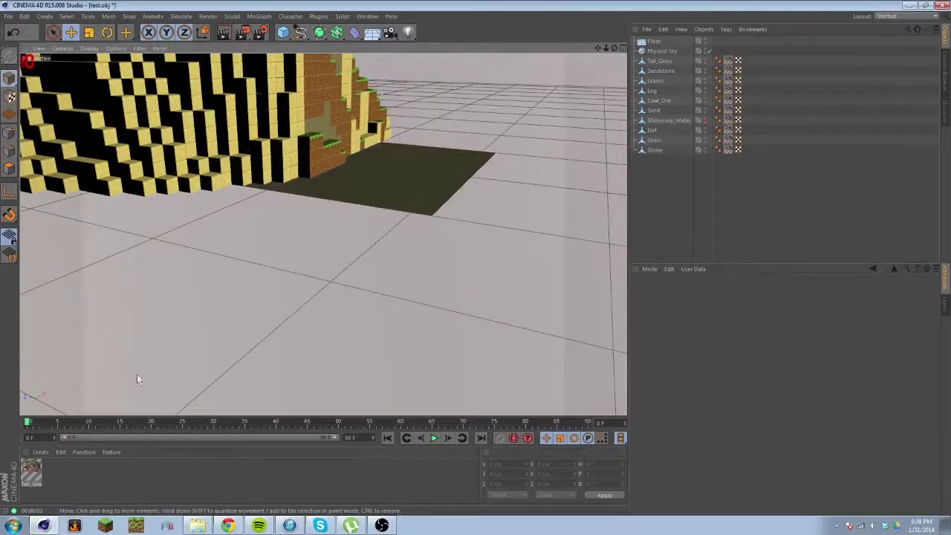
- Load the Liquid - Water Turbulent preset from the Broadcast natural liquid materials and apply it to the floor
{"action": "left_click", "coordinate": [39, 453]}
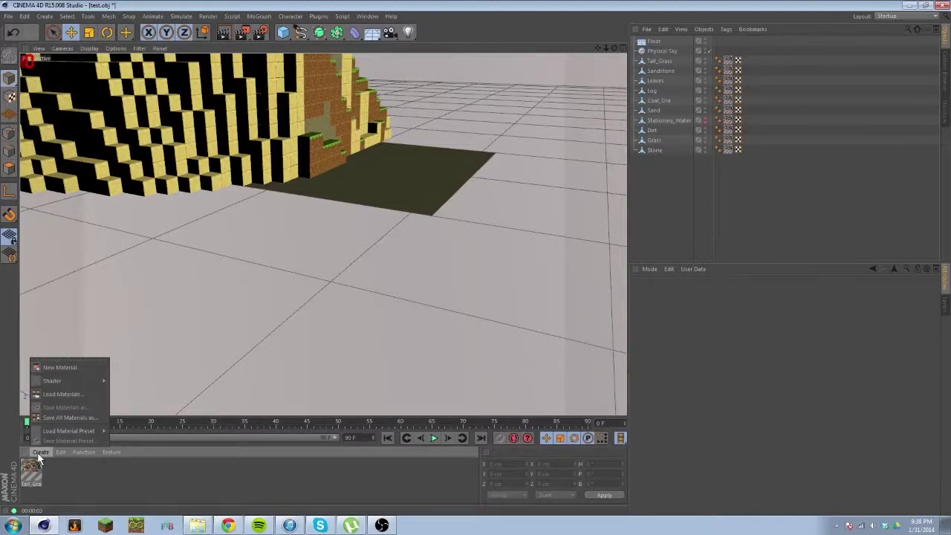
{"action": "mouse_move", "coordinate": [52, 430]}
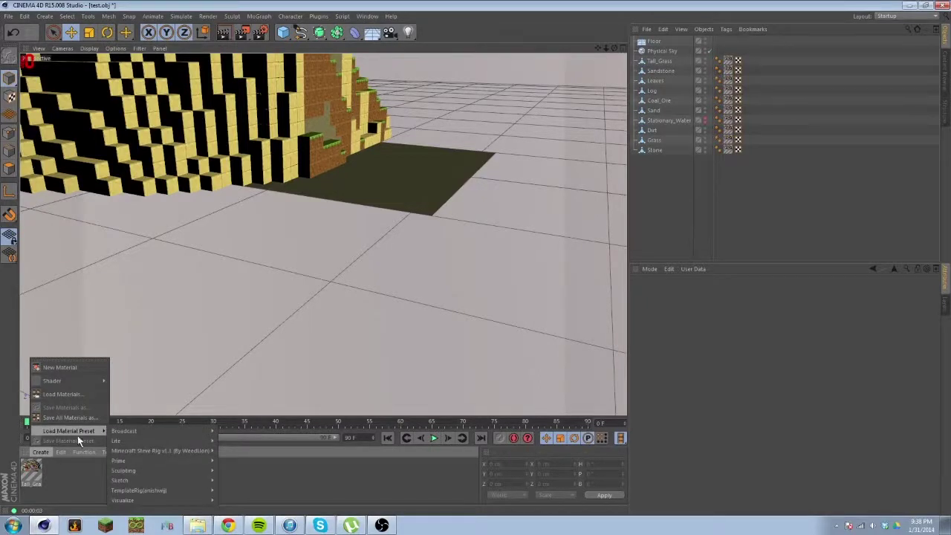
{"action": "mouse_move", "coordinate": [127, 433]}
{"action": "mouse_move", "coordinate": [226, 432]}
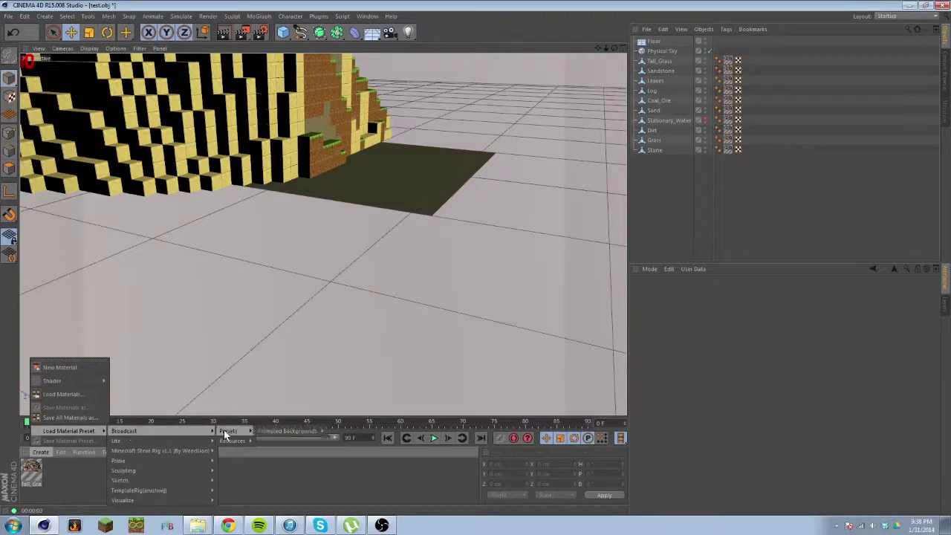
{"action": "mouse_move", "coordinate": [257, 445]}
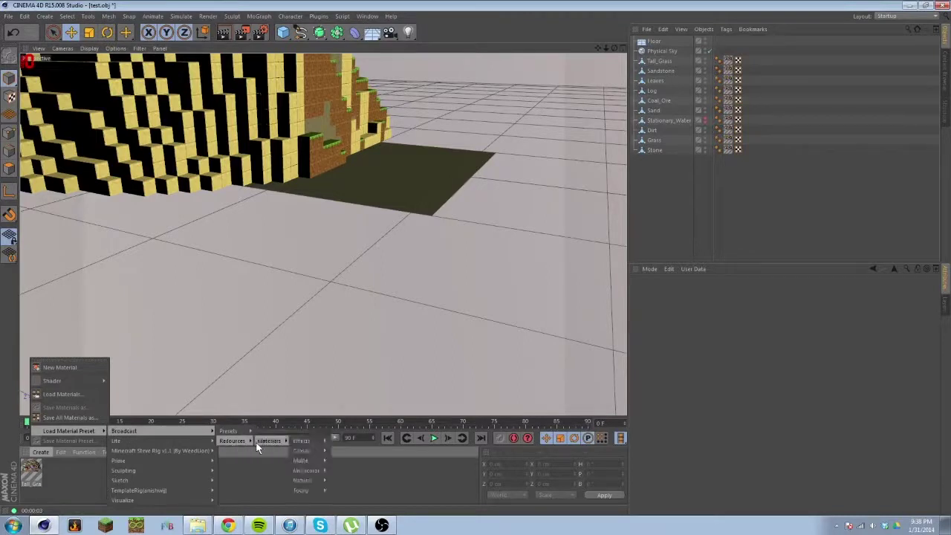
{"action": "mouse_move", "coordinate": [296, 481]}
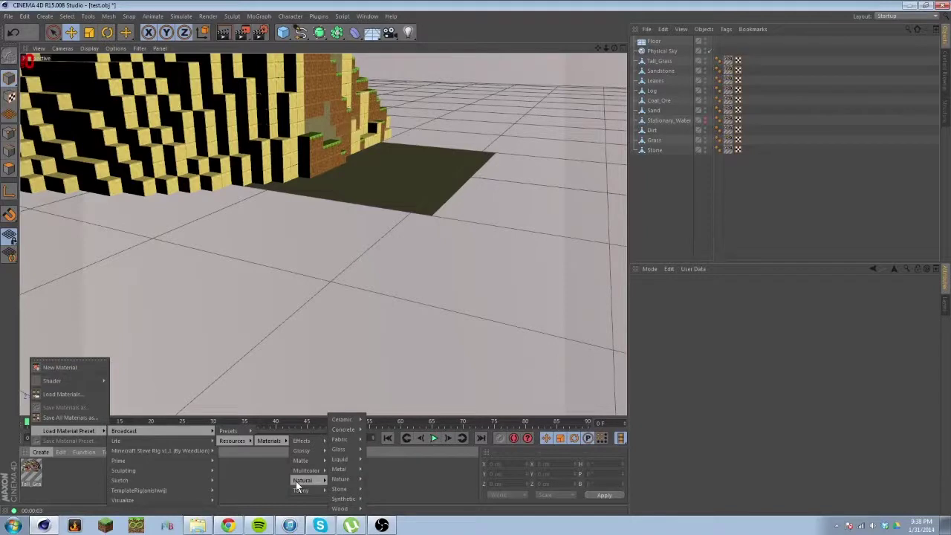
{"action": "mouse_move", "coordinate": [345, 460]}
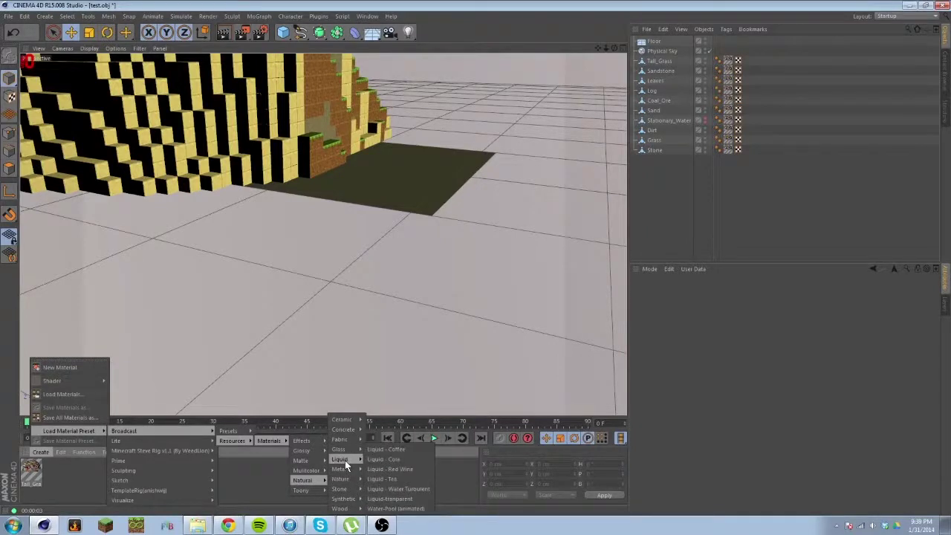
{"action": "mouse_move", "coordinate": [345, 499]}
{"action": "left_click", "coordinate": [376, 488]}
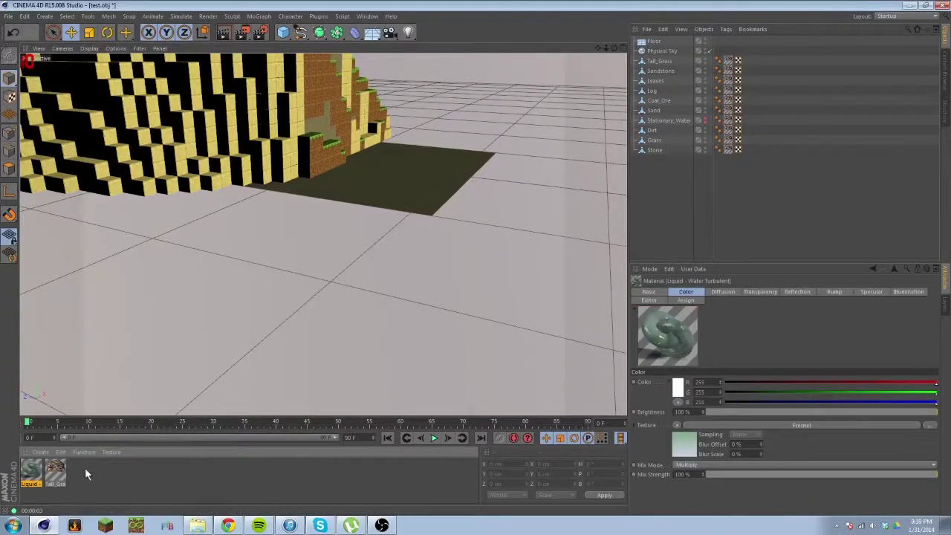
{"action": "left_click_drag", "start_coordinate": [29, 486], "coordinate": [402, 171]}
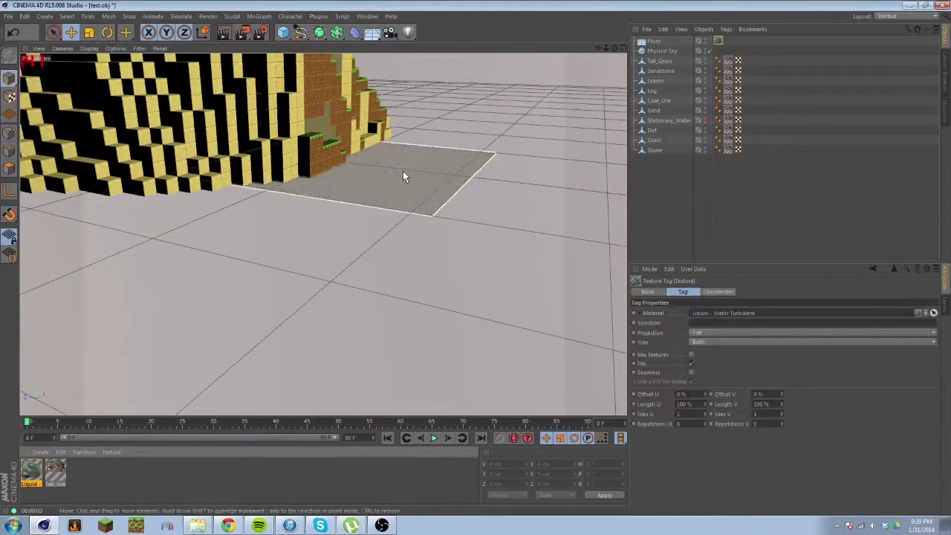
- Render the textured water, and render it again from a closer, lower angle at the island's shoreline
{"action": "left_click", "coordinate": [226, 31]}
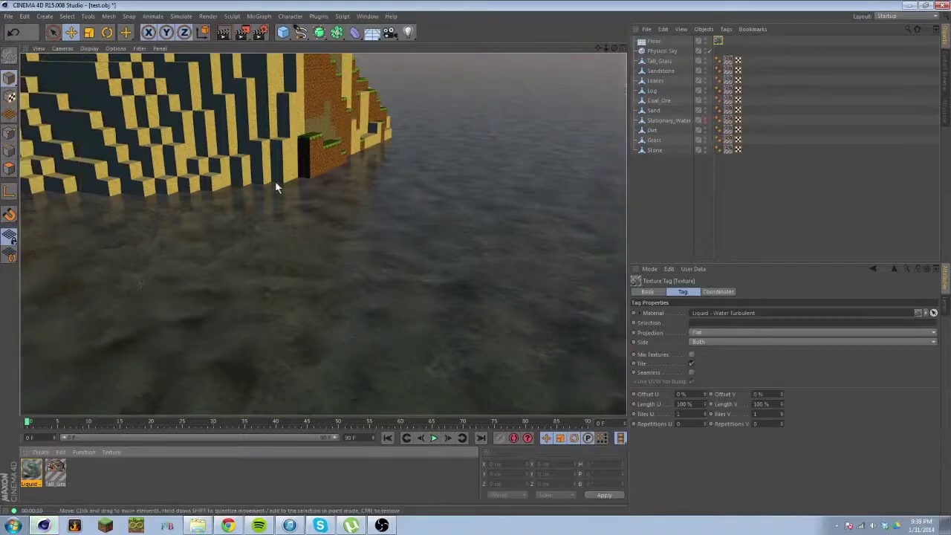
{"action": "left_click", "coordinate": [226, 178]}
{"action": "scroll", "coordinate": [226, 178], "scroll_direction": "up", "scroll_amount": 5}
{"action": "left_click_drag", "start_coordinate": [410, 267], "coordinate": [476, 264], "text": "alt"}
{"action": "left_click", "coordinate": [228, 32]}
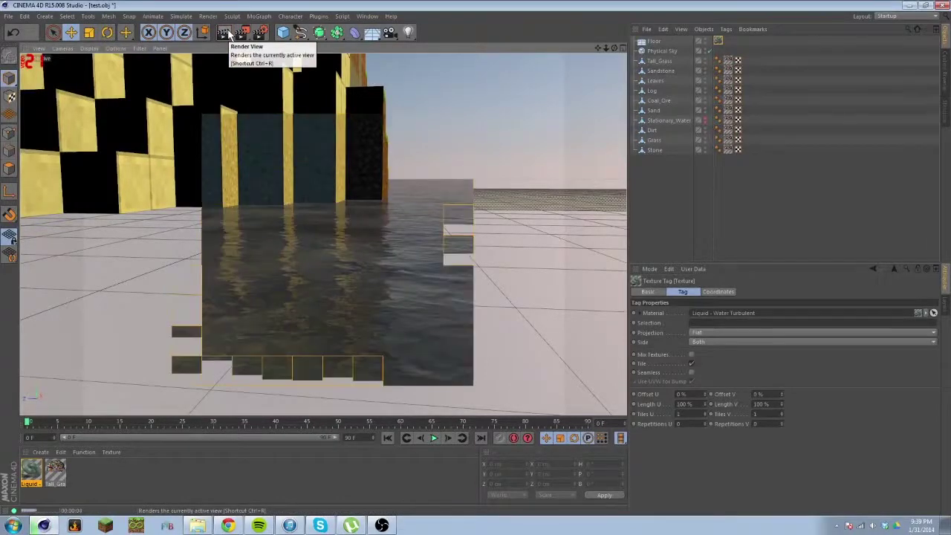
- Recolour the starting knot of the Liquid - Water Turbulent material's Fresnel gradient to a bright blue
{"action": "double_click", "coordinate": [31, 469]}
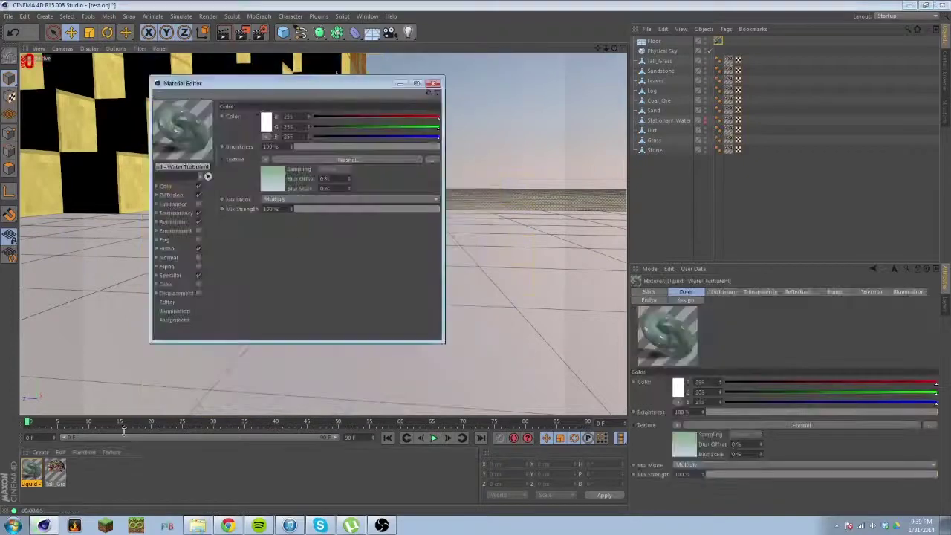
{"action": "left_click", "coordinate": [275, 174]}
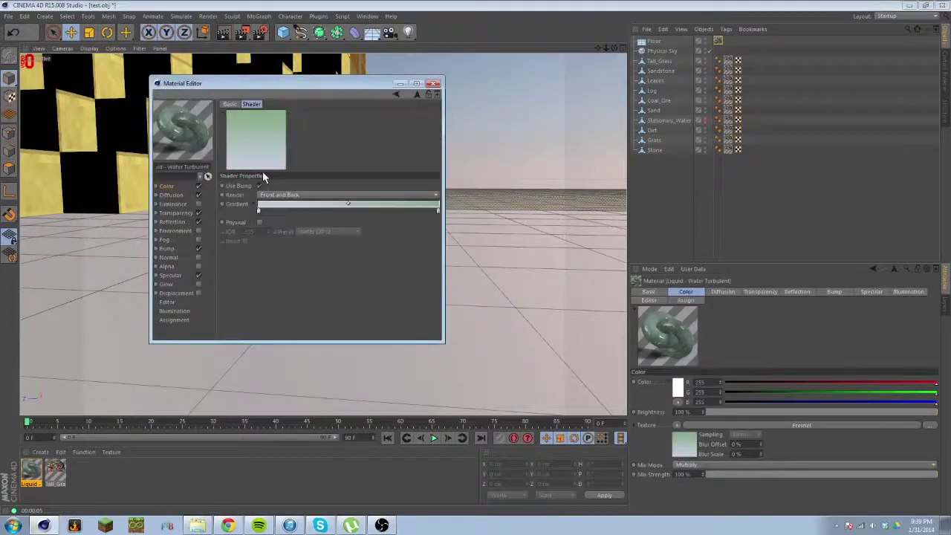
{"action": "left_click", "coordinate": [258, 211]}
{"action": "double_click", "coordinate": [258, 211]}
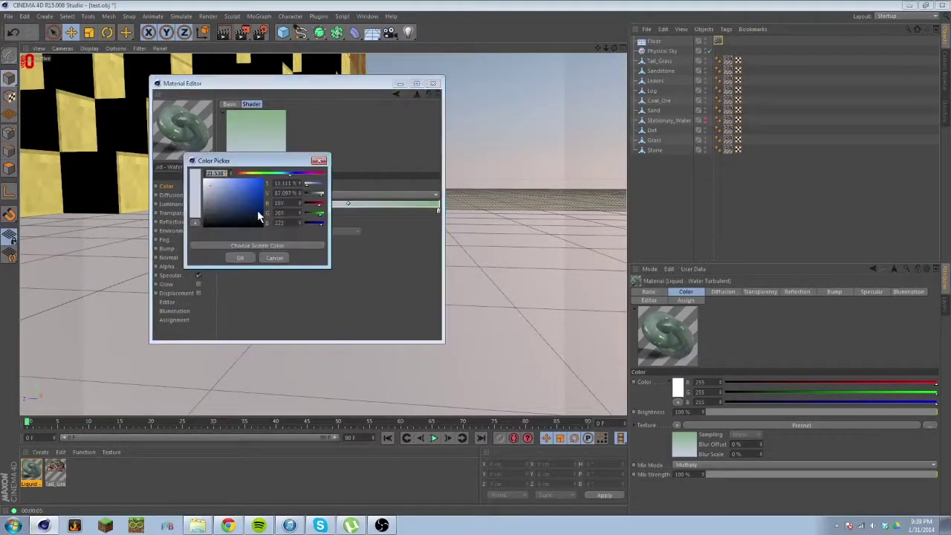
{"action": "left_click_drag", "start_coordinate": [254, 192], "coordinate": [250, 179]}
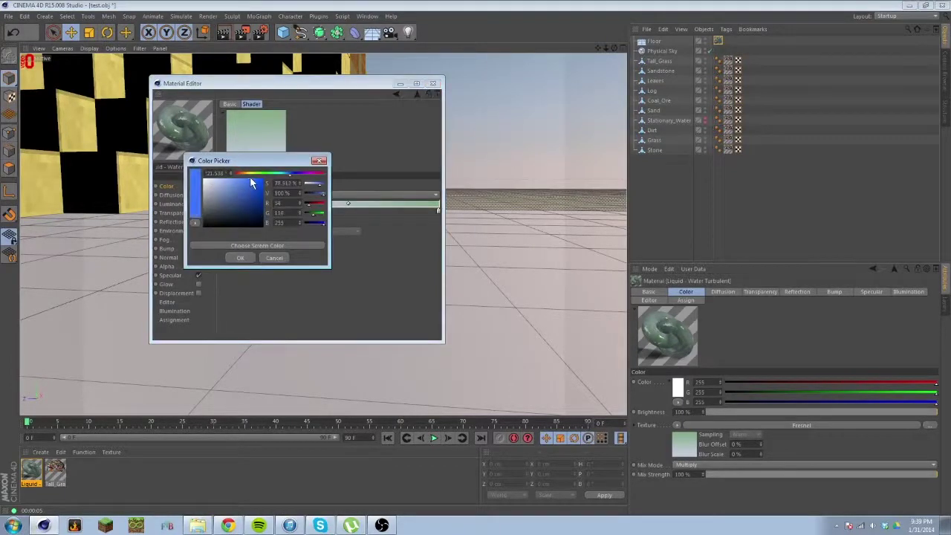
{"action": "left_click", "coordinate": [239, 258]}
- Recolour the gradient's end knot to light blue, close the material, and test-render the blue water
{"action": "double_click", "coordinate": [440, 211]}
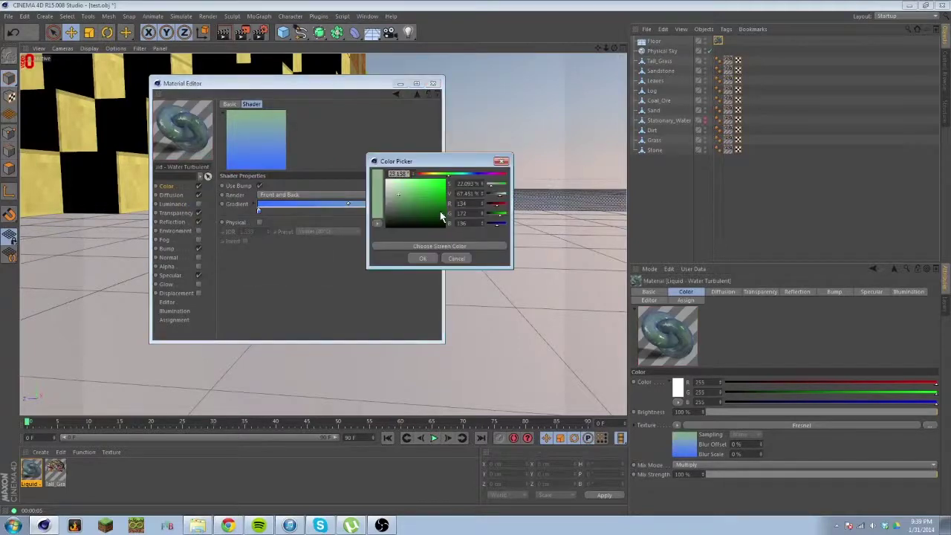
{"action": "left_click_drag", "start_coordinate": [461, 176], "coordinate": [470, 179]}
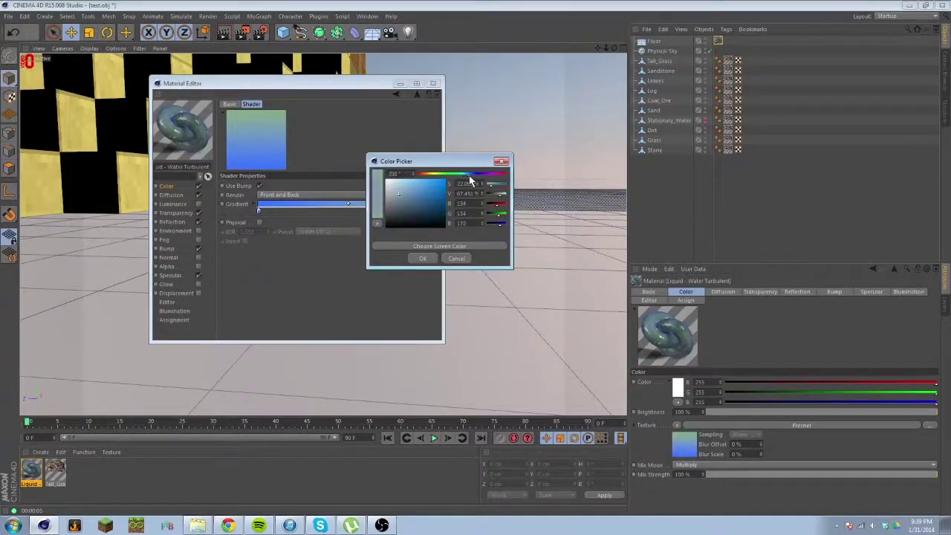
{"action": "left_click", "coordinate": [424, 195]}
{"action": "left_click", "coordinate": [423, 257]}
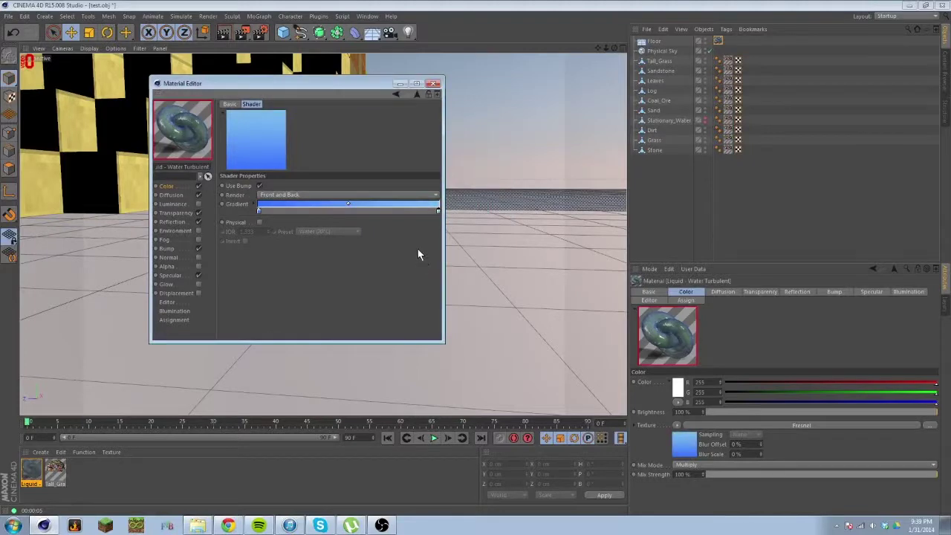
{"action": "left_click", "coordinate": [434, 83]}
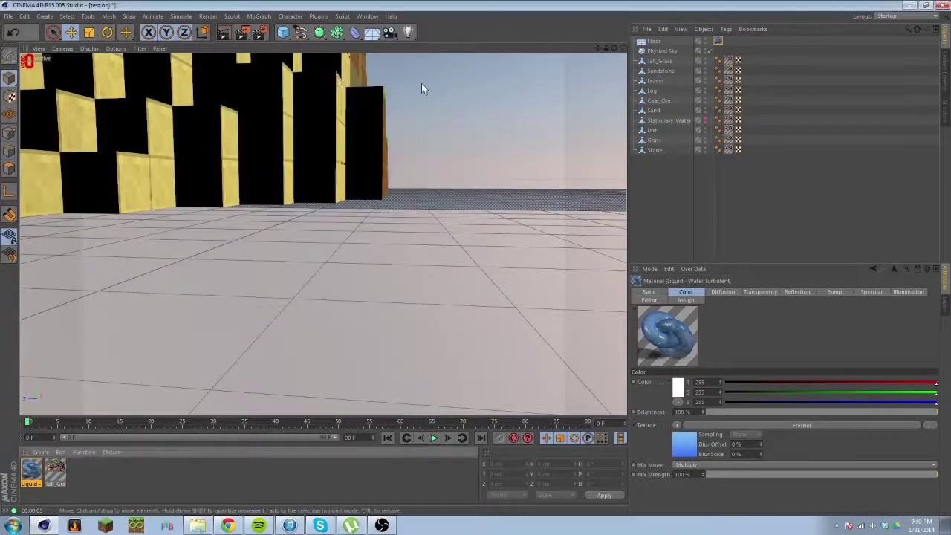
{"action": "left_click", "coordinate": [228, 36]}
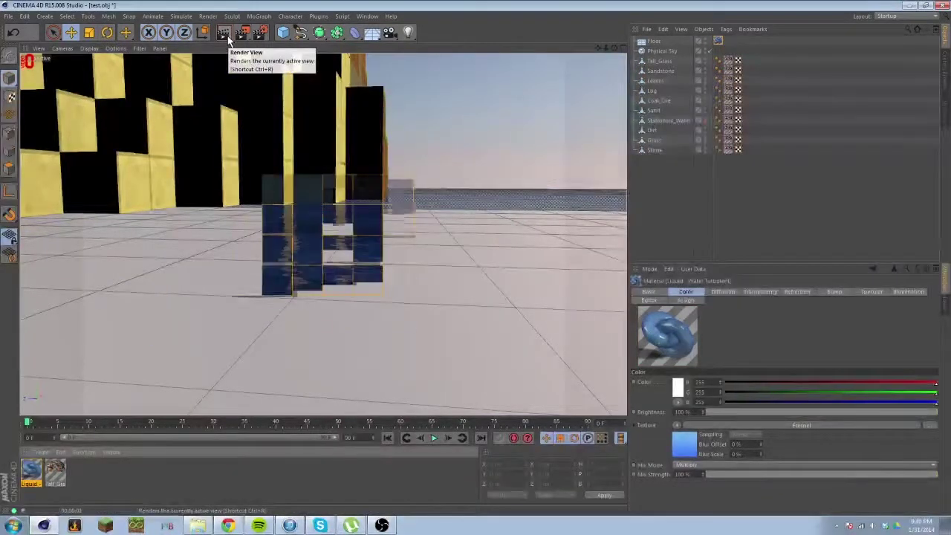
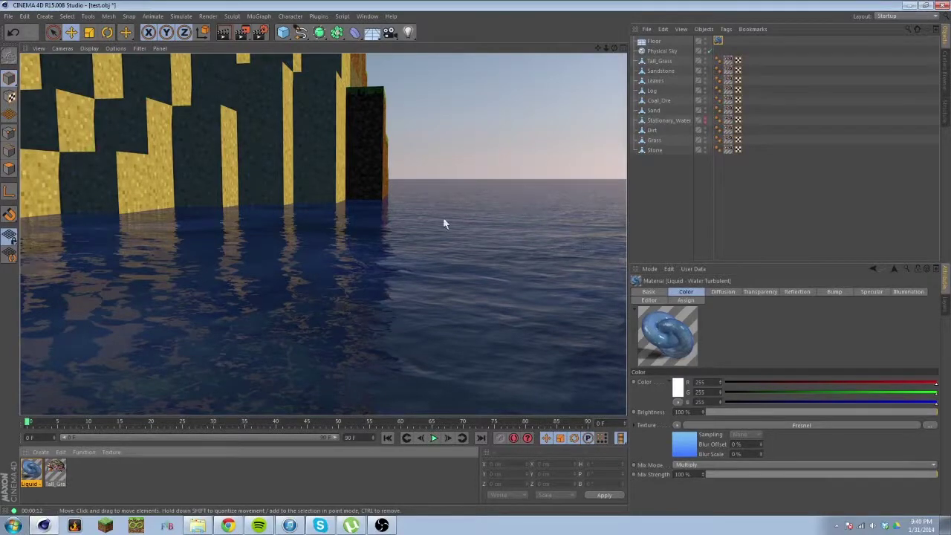
- Add a HOT4D ocean deformer from the plugins and place the Floor object above it in the hierarchy
{"action": "mouse_move", "coordinate": [443, 223]}
{"action": "left_mouse_down", "text": "alt"}
{"action": "mouse_move", "coordinate": [275, 210]}
{"action": "mouse_move", "coordinate": [287, 170]}
{"action": "mouse_move", "coordinate": [314, 212]}
{"action": "mouse_move", "coordinate": [218, 235]}
{"action": "mouse_move", "coordinate": [95, 191]}
{"action": "mouse_move", "coordinate": [177, 214]}
{"action": "mouse_move", "coordinate": [444, 220]}
{"action": "left_mouse_up", "text": "alt"}
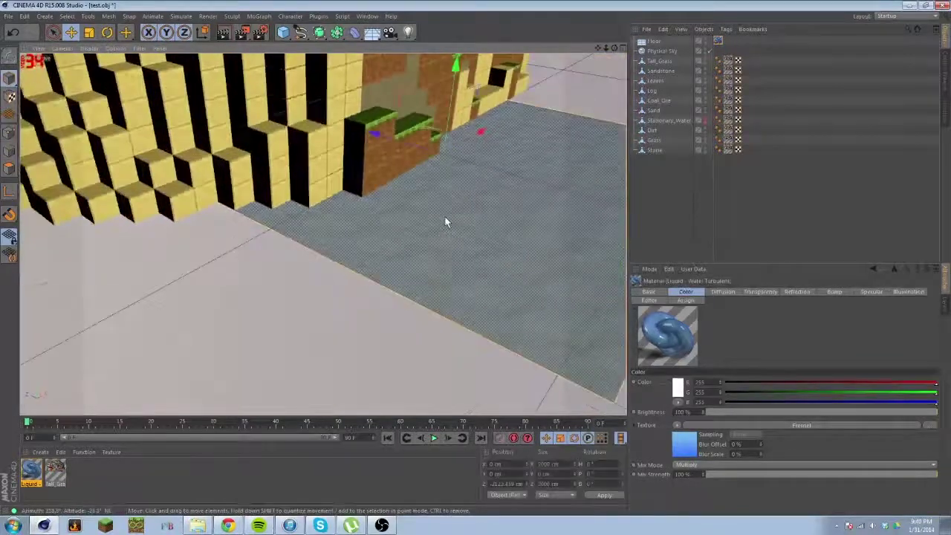
{"action": "left_click", "coordinate": [444, 222]}
{"action": "left_click", "coordinate": [318, 16]}
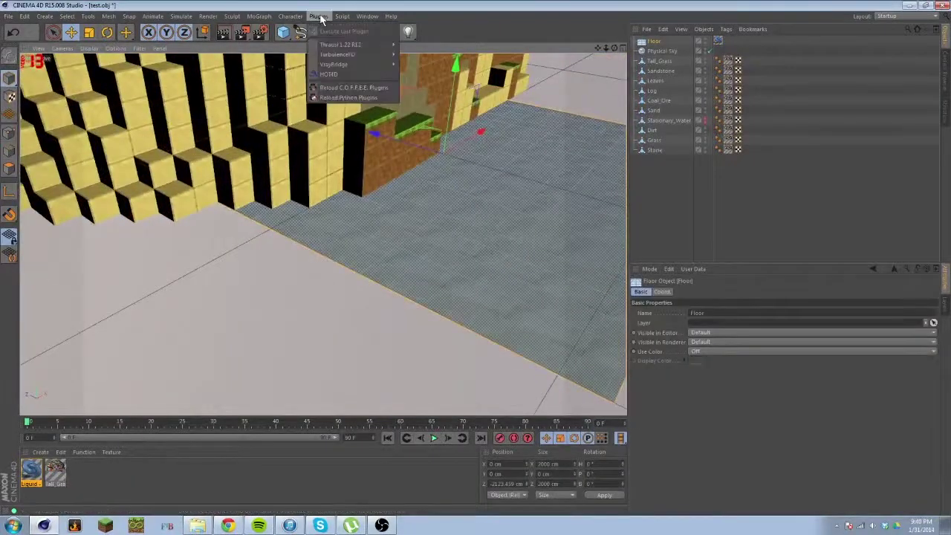
{"action": "left_click", "coordinate": [327, 77]}
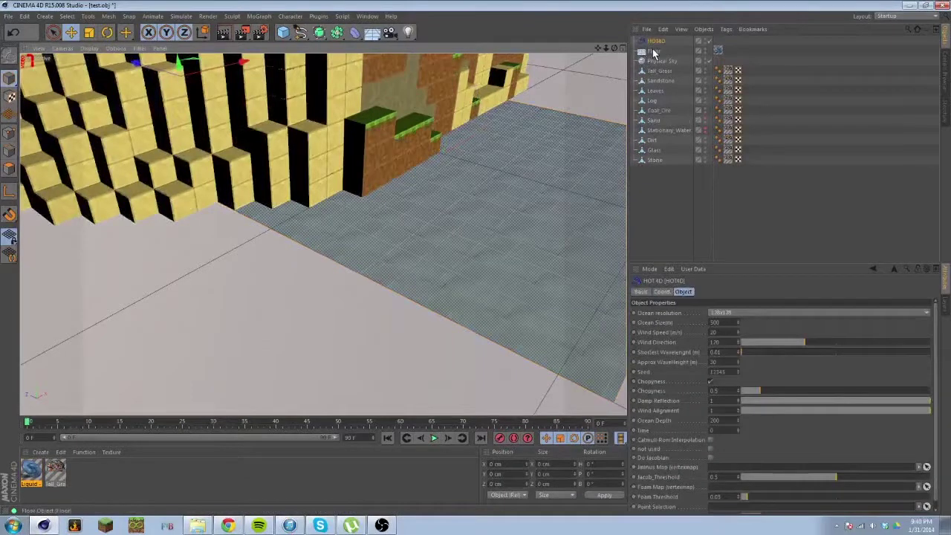
{"action": "mouse_move", "coordinate": [651, 48]}
{"action": "left_mouse_down"}
{"action": "mouse_move", "coordinate": [658, 43]}
{"action": "mouse_move", "coordinate": [644, 38]}
{"action": "left_mouse_up"}
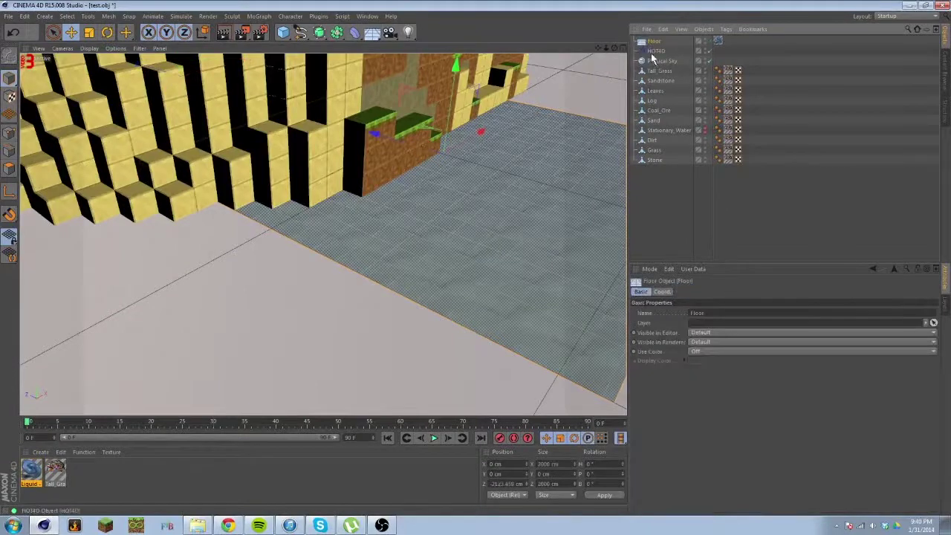
{"action": "left_click", "coordinate": [653, 50]}
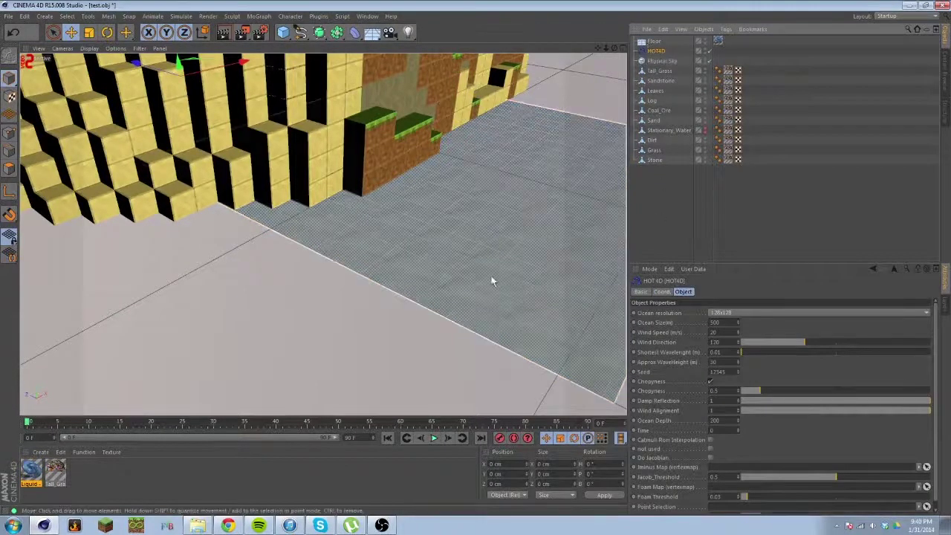
- Delete the Floor object and add a Plane primitive as the water surface instead
{"action": "left_click", "coordinate": [643, 44]}
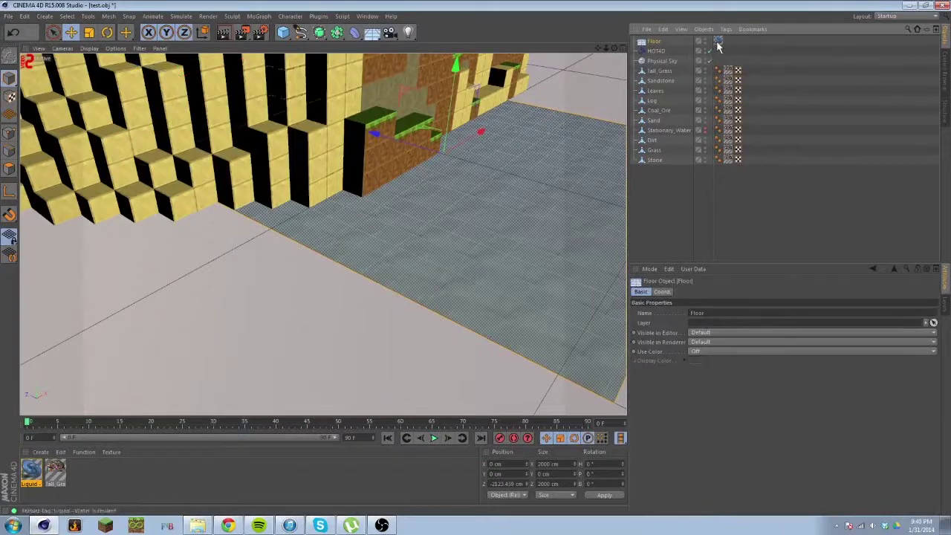
{"action": "key", "text": "Delete"}
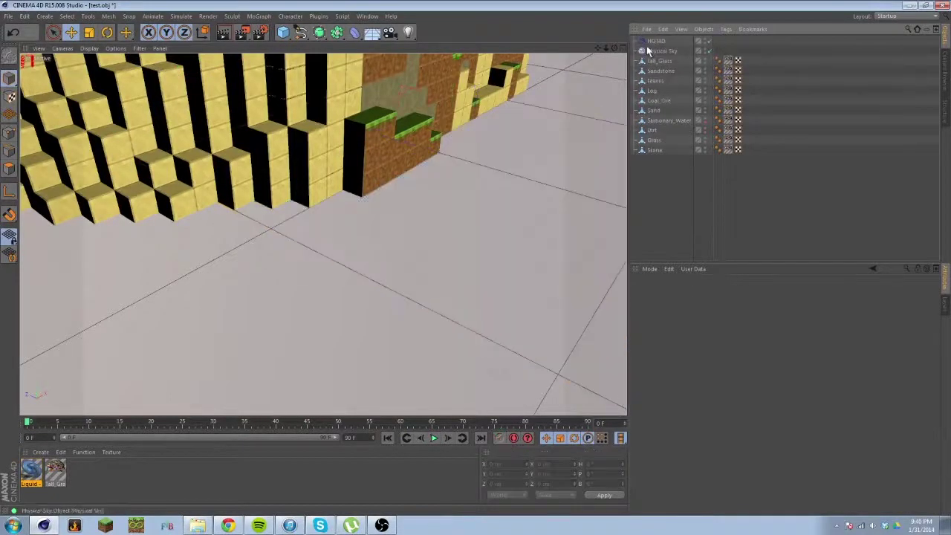
{"action": "left_click", "coordinate": [372, 32]}
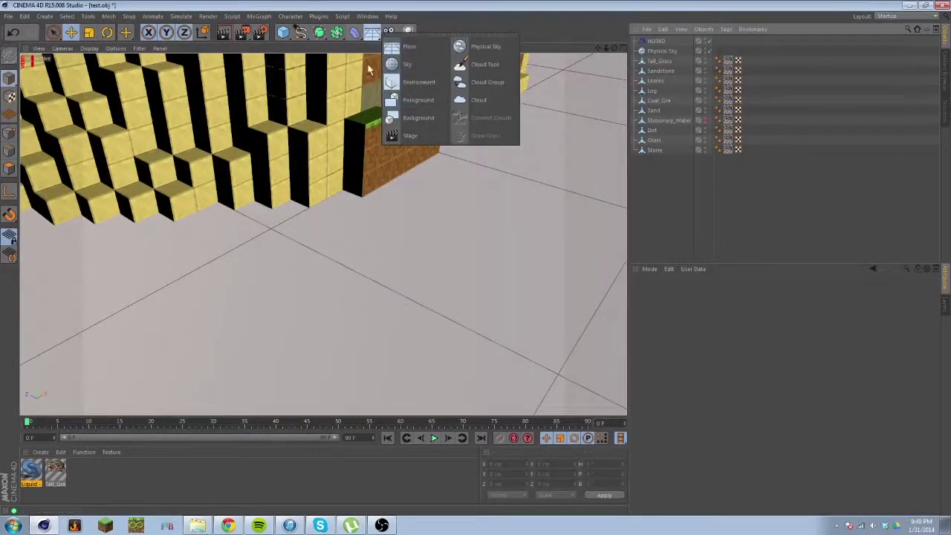
{"action": "left_click", "coordinate": [283, 32]}
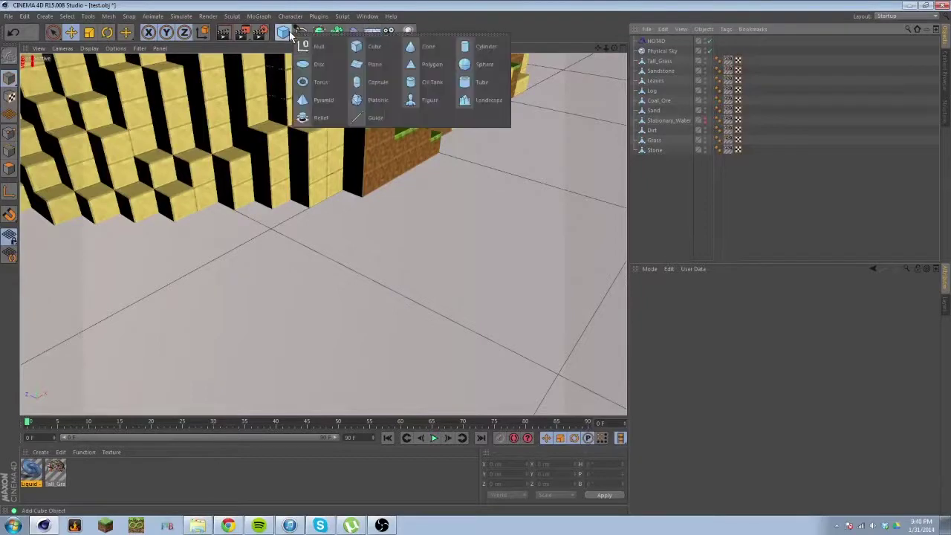
{"action": "left_click", "coordinate": [358, 64]}
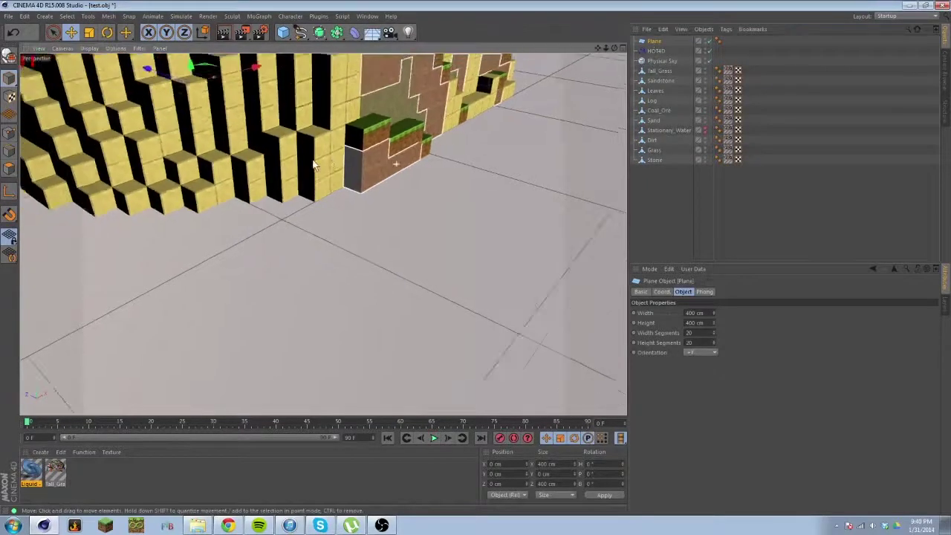
- Enlarge the plane to about 15283 by 27793 cm and move it along Z to about -3579 cm
{"action": "scroll", "coordinate": [313, 162], "scroll_direction": "down", "scroll_amount": 3}
{"action": "left_click_drag", "start_coordinate": [232, 94], "coordinate": [591, 273]}
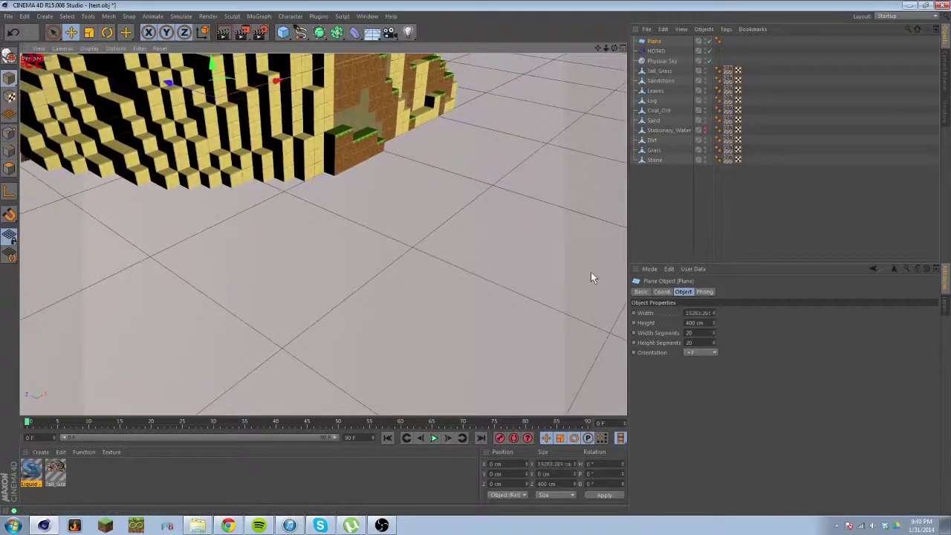
{"action": "left_click_drag", "start_coordinate": [170, 83], "coordinate": [503, 232]}
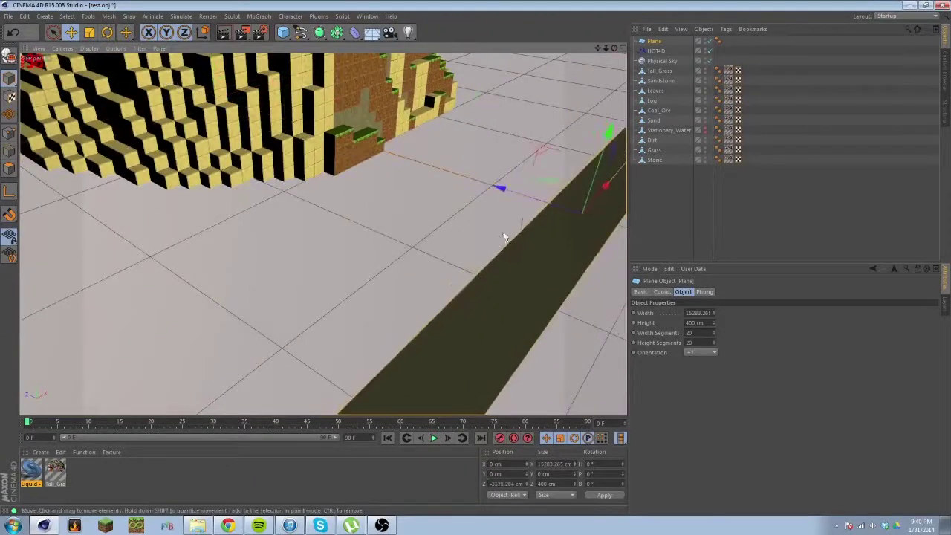
{"action": "left_click_drag", "start_coordinate": [547, 204], "coordinate": [80, 56]}
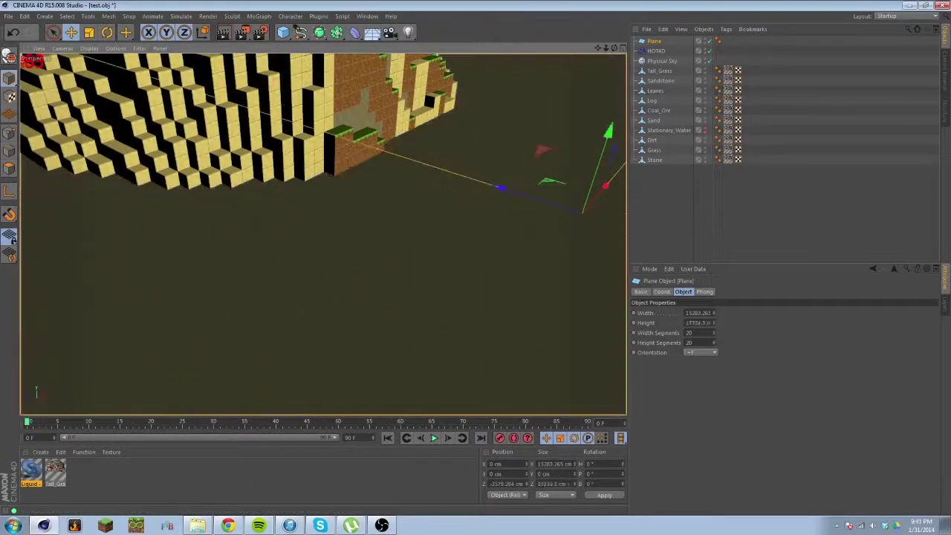
{"action": "scroll", "coordinate": [180, 163], "scroll_direction": "up", "scroll_amount": 9}
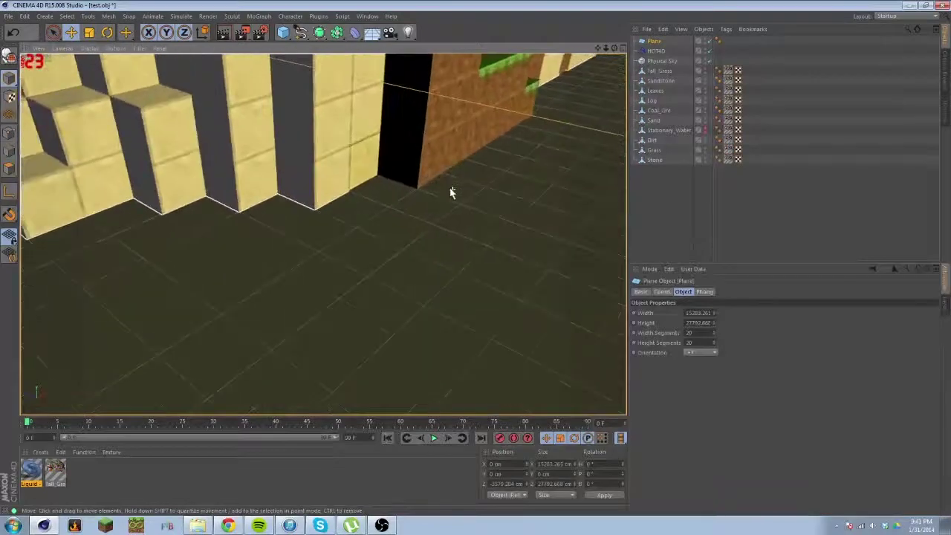
- Make HOT4D a child of the Plane and apply the Liquid - Water Turbulent material to the plane
{"action": "left_click_drag", "start_coordinate": [646, 43], "coordinate": [647, 43]}
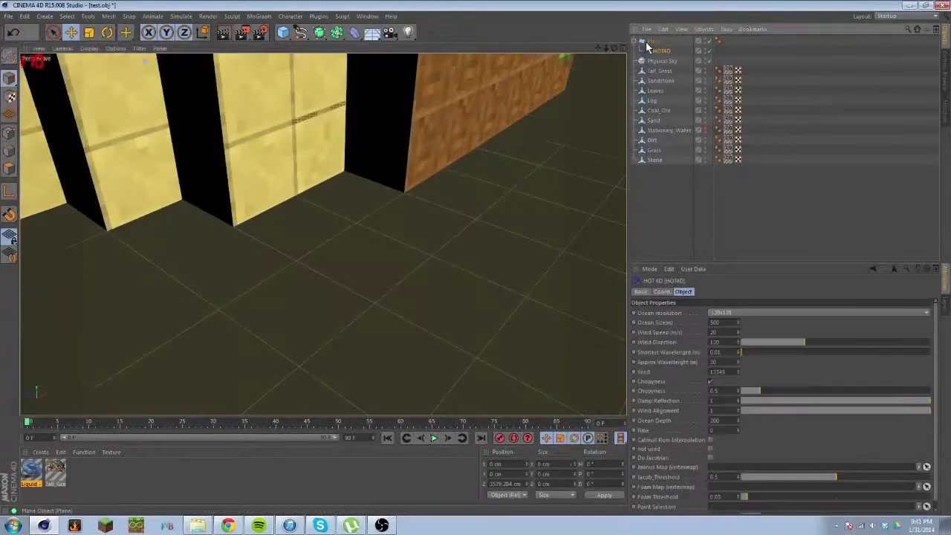
{"action": "scroll", "coordinate": [479, 220], "scroll_direction": "down", "scroll_amount": 3}
{"action": "left_click_drag", "start_coordinate": [482, 237], "coordinate": [543, 199], "text": "alt"}
{"action": "left_click_drag", "start_coordinate": [323, 234], "coordinate": [312, 256], "text": "alt"}
{"action": "left_click_drag", "start_coordinate": [223, 187], "coordinate": [378, 267], "text": "alt"}
{"action": "scroll", "coordinate": [365, 244], "scroll_direction": "up", "scroll_amount": 2}
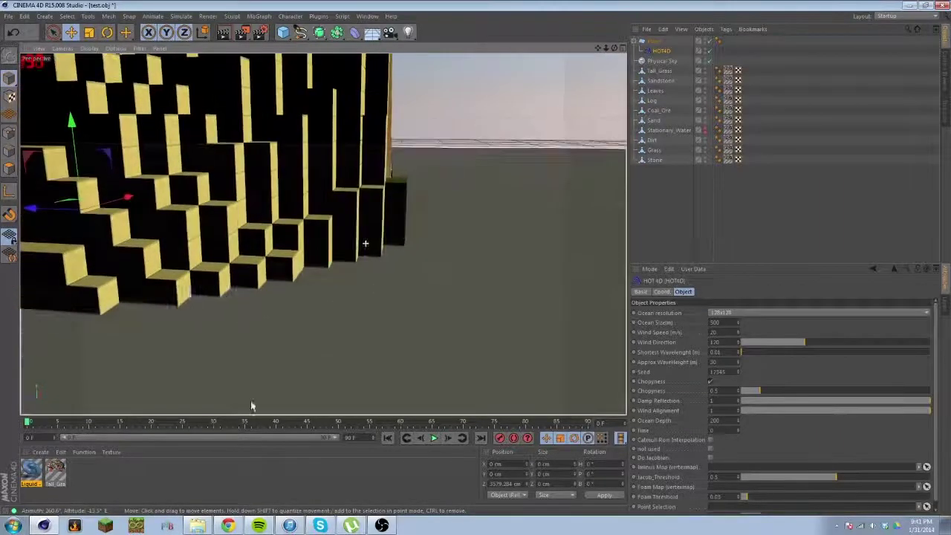
{"action": "left_click_drag", "start_coordinate": [31, 470], "coordinate": [432, 306]}
- Test-render the deformed water plane from a low angle at the island's shoreline
{"action": "scroll", "coordinate": [431, 300], "scroll_direction": "up", "scroll_amount": 4}
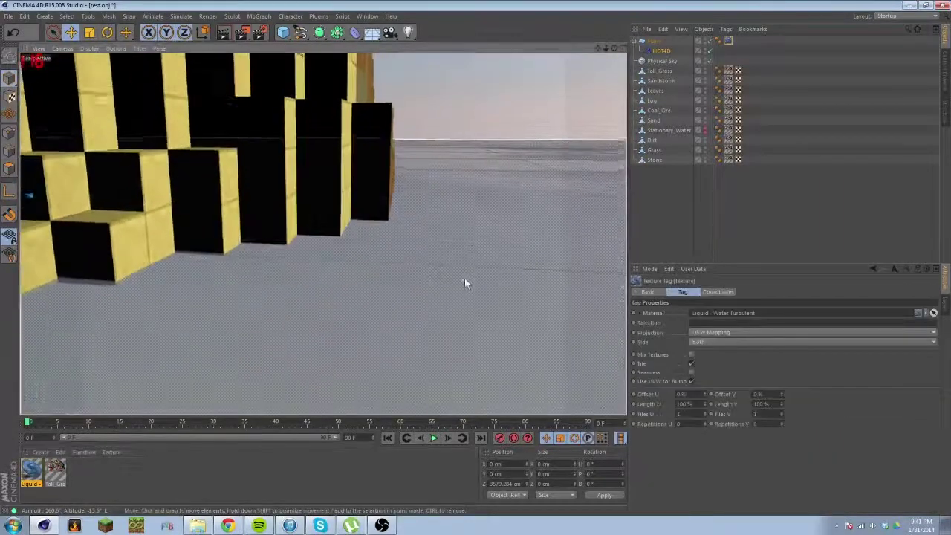
{"action": "left_click_drag", "start_coordinate": [465, 279], "coordinate": [461, 257], "text": "alt"}
{"action": "left_click", "coordinate": [224, 34]}
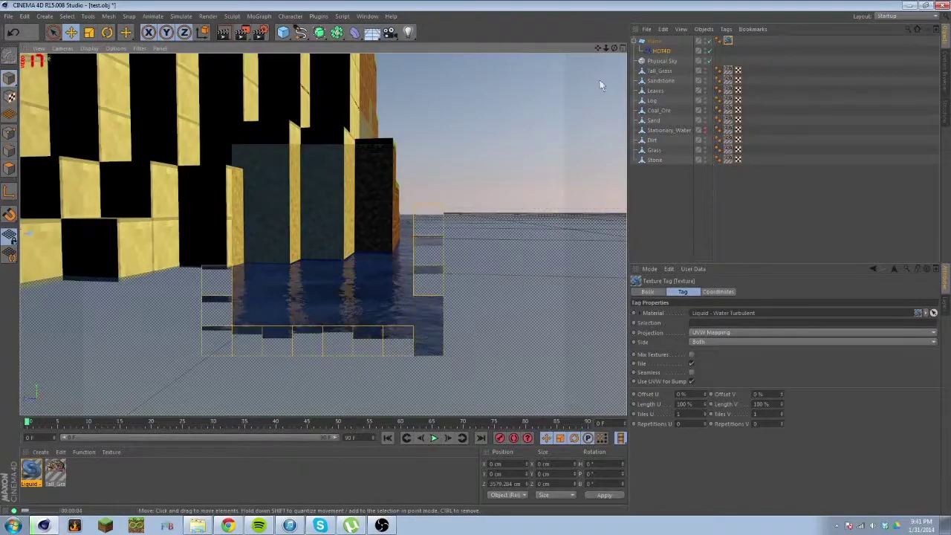
- Raise the plane along Y to about 42 cm and render the shoreline again
{"action": "left_click", "coordinate": [646, 40]}
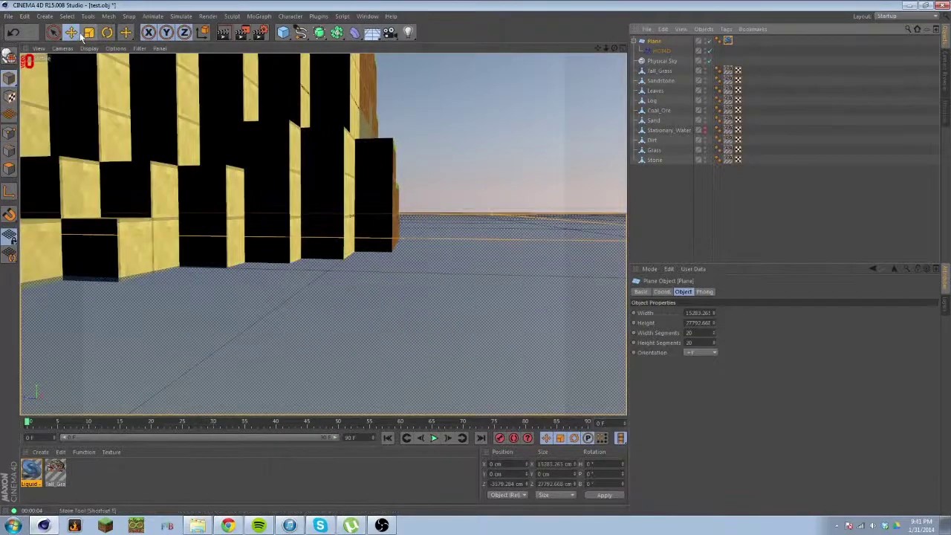
{"action": "left_click_drag", "start_coordinate": [466, 211], "coordinate": [504, 222], "text": "alt"}
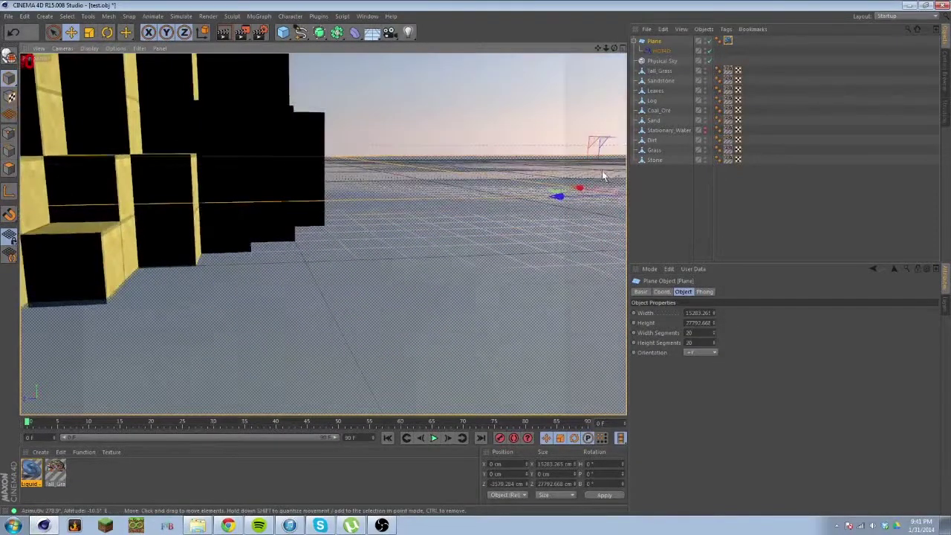
{"action": "middle_click_drag", "start_coordinate": [603, 176], "coordinate": [392, 199], "text": "alt"}
{"action": "left_click_drag", "start_coordinate": [435, 127], "coordinate": [431, 120]}
{"action": "left_click_drag", "start_coordinate": [79, 204], "coordinate": [276, 221], "text": "alt"}
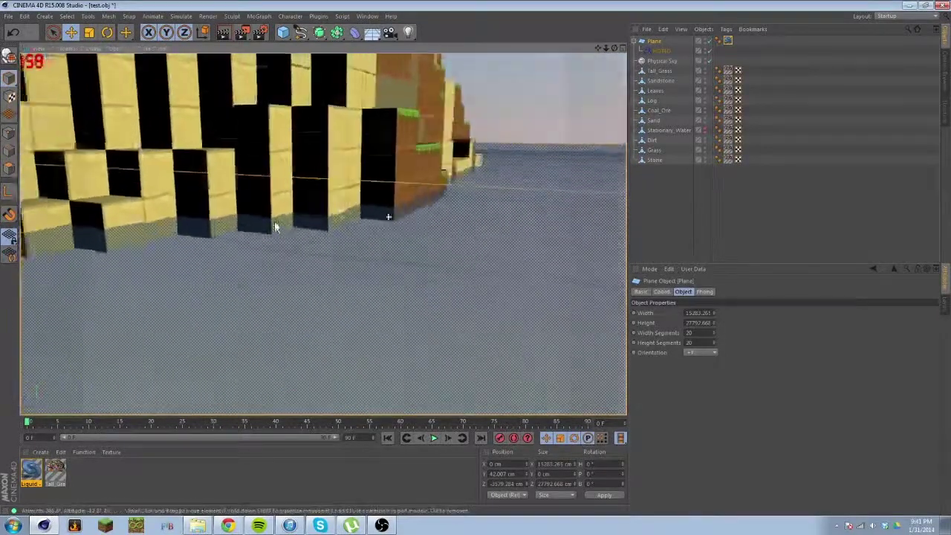
{"action": "left_click", "coordinate": [223, 34]}
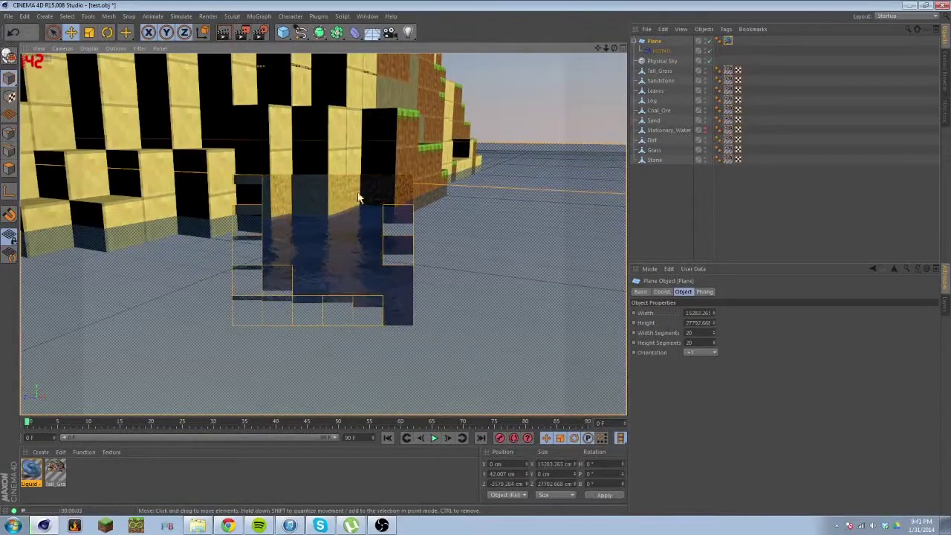
- Set HOT4D's approximate wave height to 68 m, render the waves, and view the water from a lower angle
{"action": "left_click", "coordinate": [660, 50]}
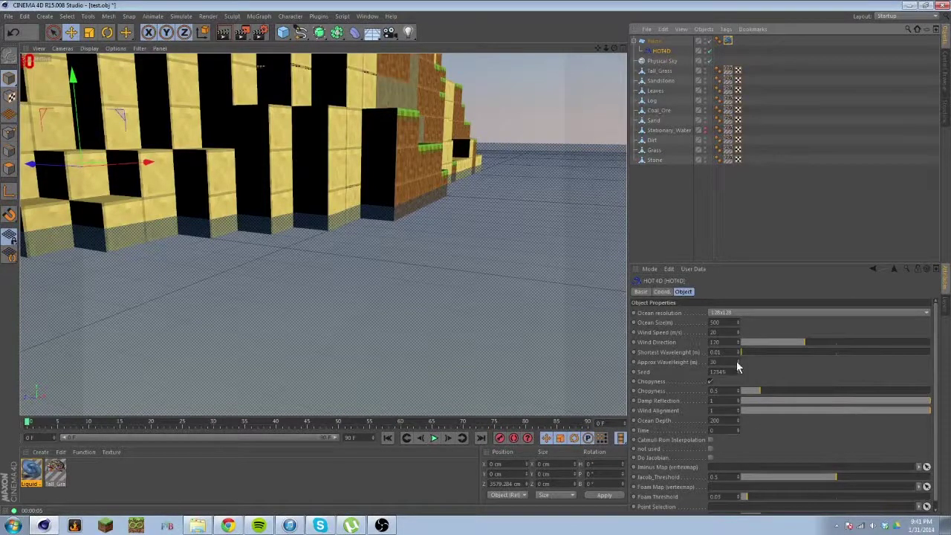
{"action": "left_click_drag", "start_coordinate": [738, 366], "coordinate": [740, 362]}
{"action": "left_click", "coordinate": [223, 34]}
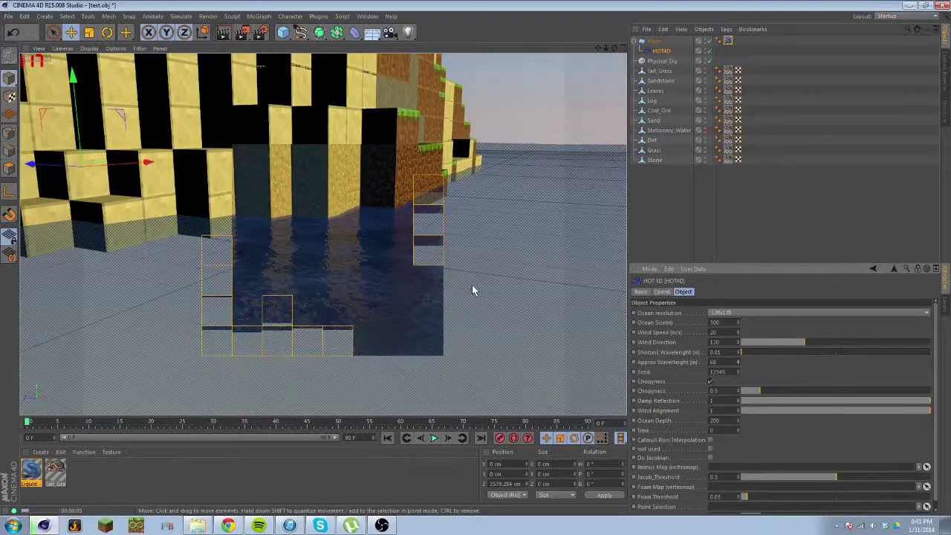
{"action": "left_click_drag", "start_coordinate": [424, 322], "coordinate": [472, 297], "text": "alt"}
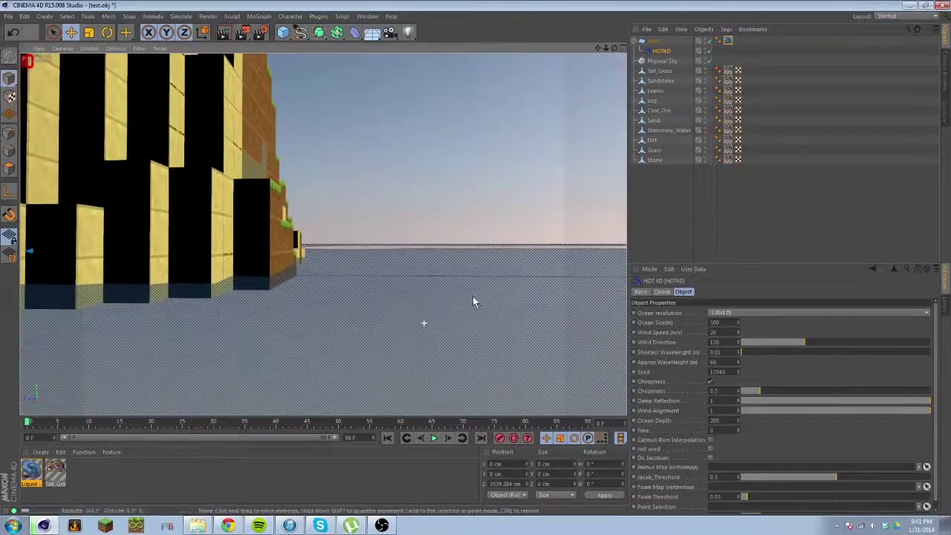
- Test-render the wavy water beside the island's shoreline from several low viewing angles, above and below the surface
{"action": "left_click", "coordinate": [226, 32]}
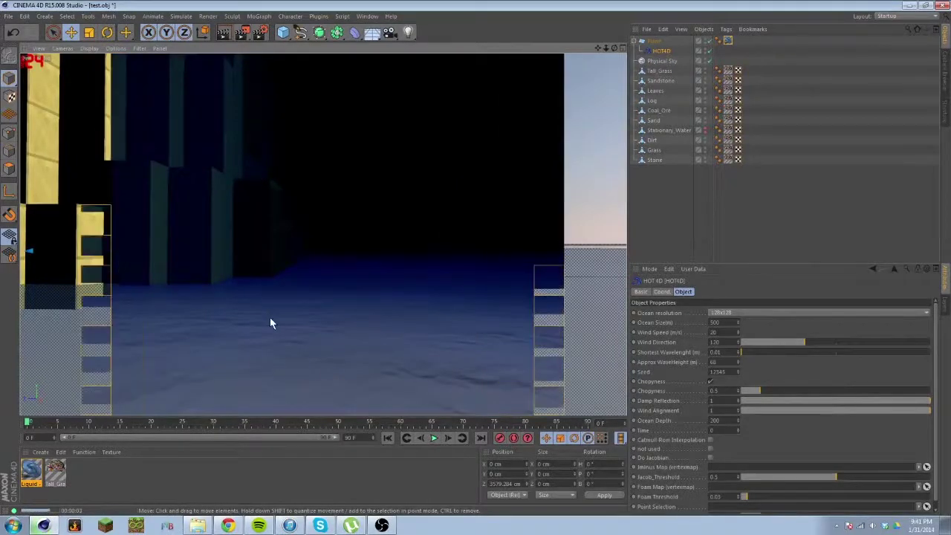
{"action": "left_click", "coordinate": [277, 330]}
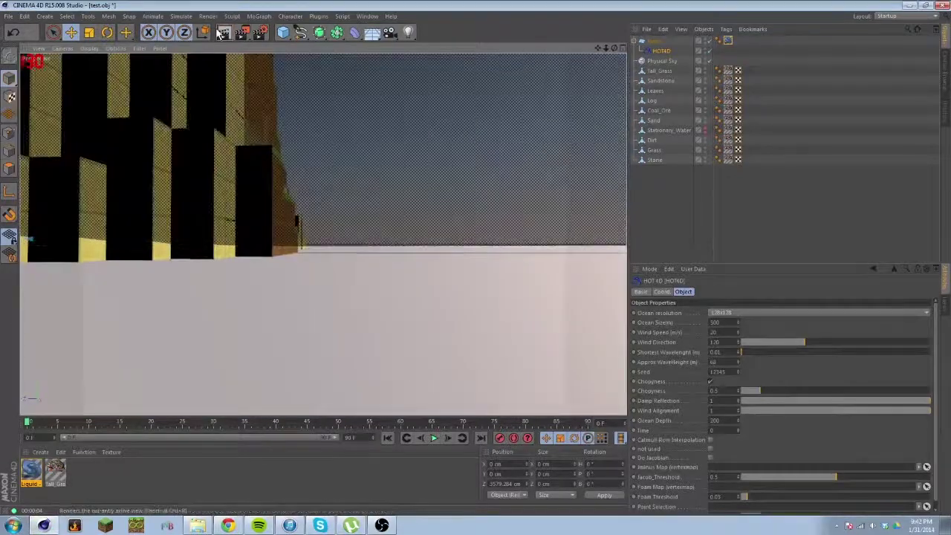
{"action": "left_click", "coordinate": [221, 34]}
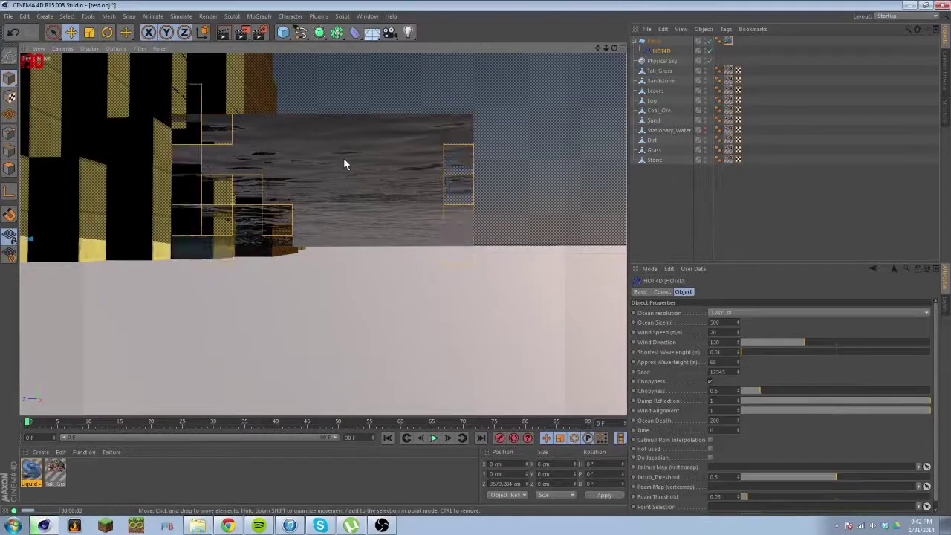
{"action": "middle_click_drag", "start_coordinate": [343, 157], "coordinate": [368, 308], "text": "alt"}
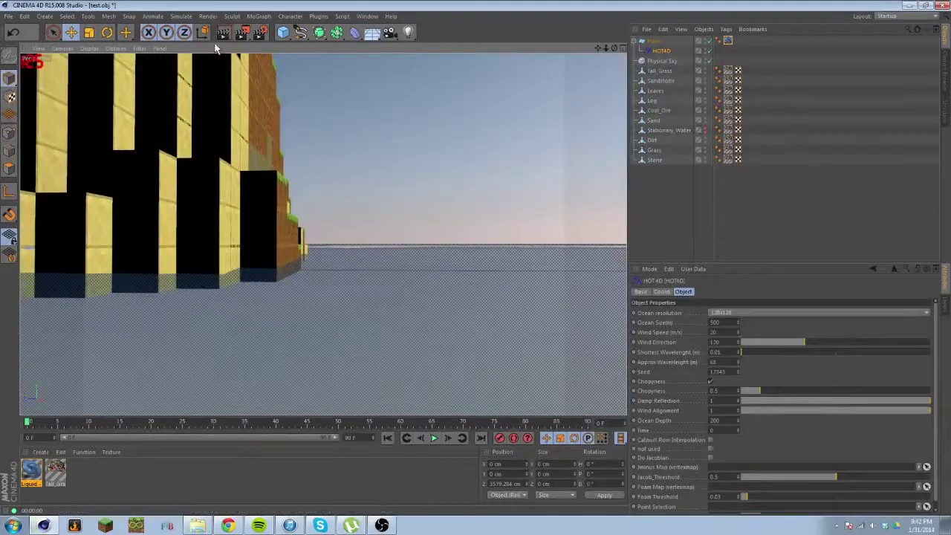
{"action": "left_click", "coordinate": [221, 34]}
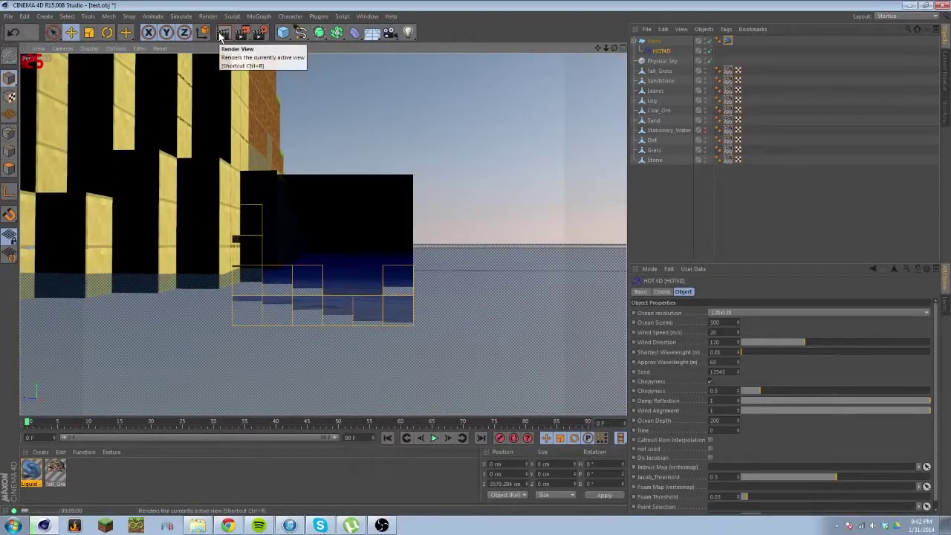
{"action": "left_click_drag", "start_coordinate": [384, 249], "coordinate": [358, 287], "text": "alt"}
{"action": "left_click", "coordinate": [220, 33]}
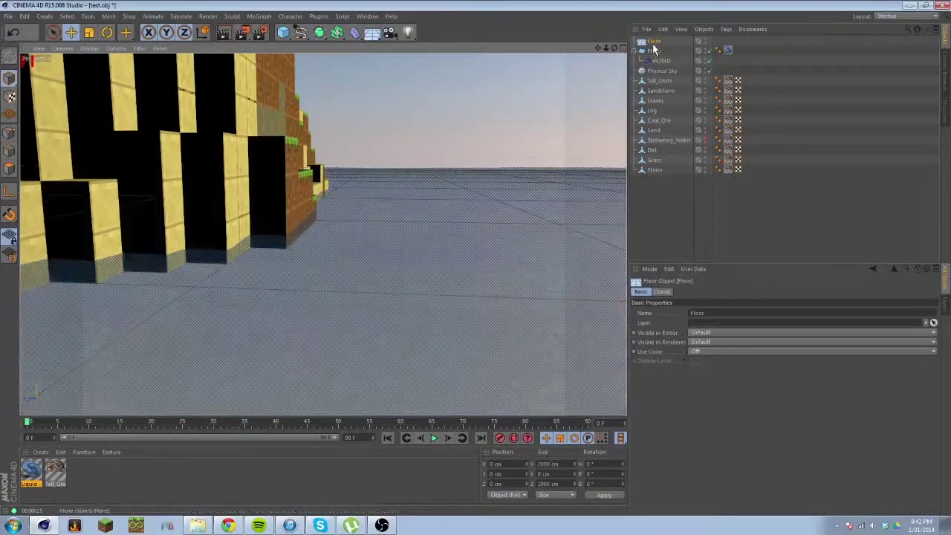
- Lower the Floor object along Y to about -333 cm and apply the natural stone preset material Sand to it
{"action": "left_click_drag", "start_coordinate": [383, 306], "coordinate": [264, 286], "text": "alt"}
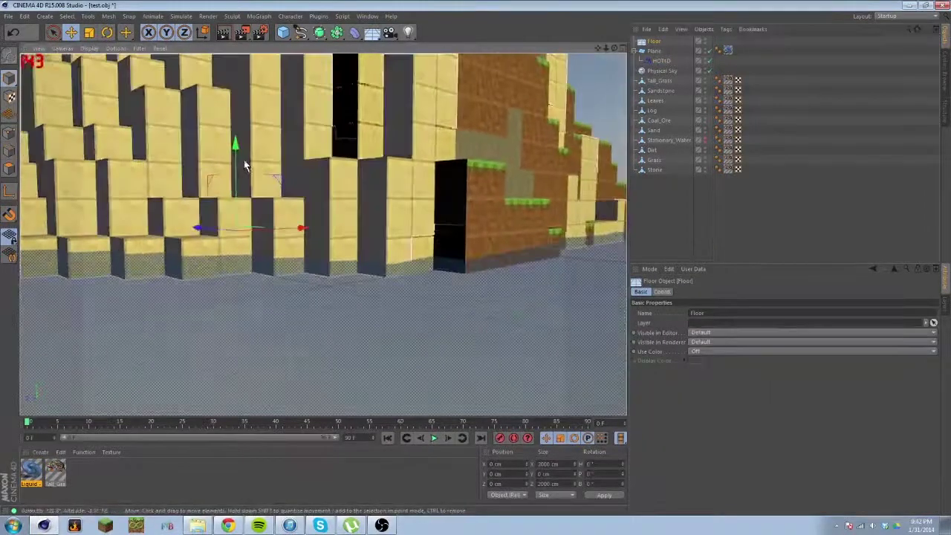
{"action": "left_click_drag", "start_coordinate": [233, 147], "coordinate": [226, 193]}
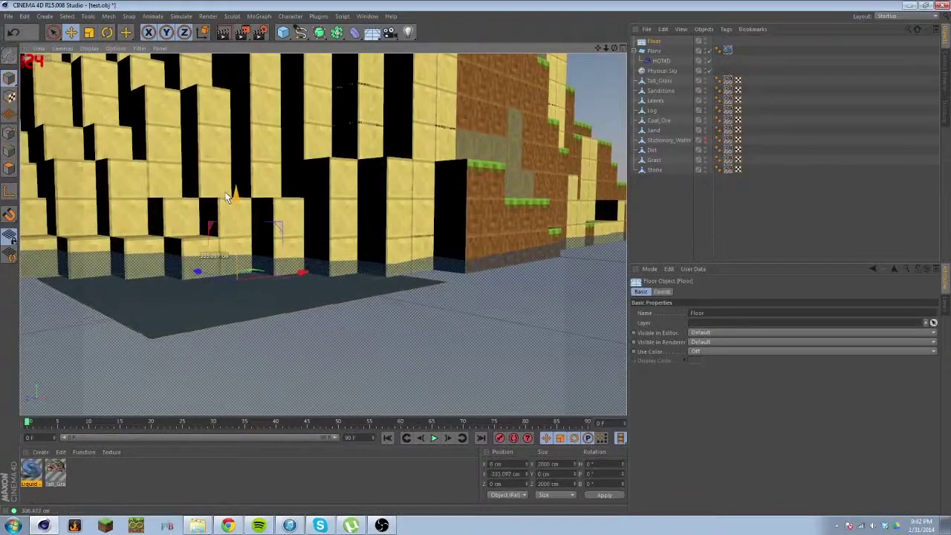
{"action": "left_click", "coordinate": [40, 452]}
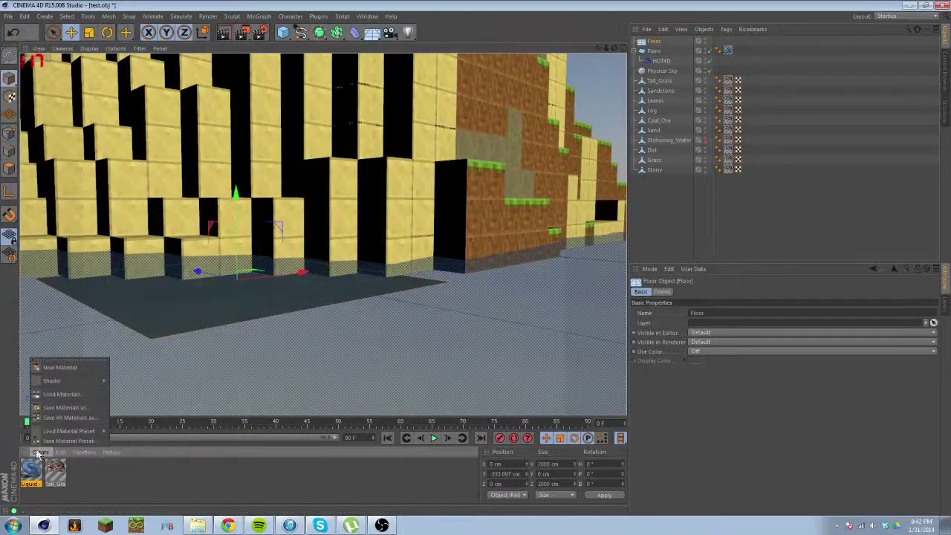
{"action": "mouse_move", "coordinate": [52, 432]}
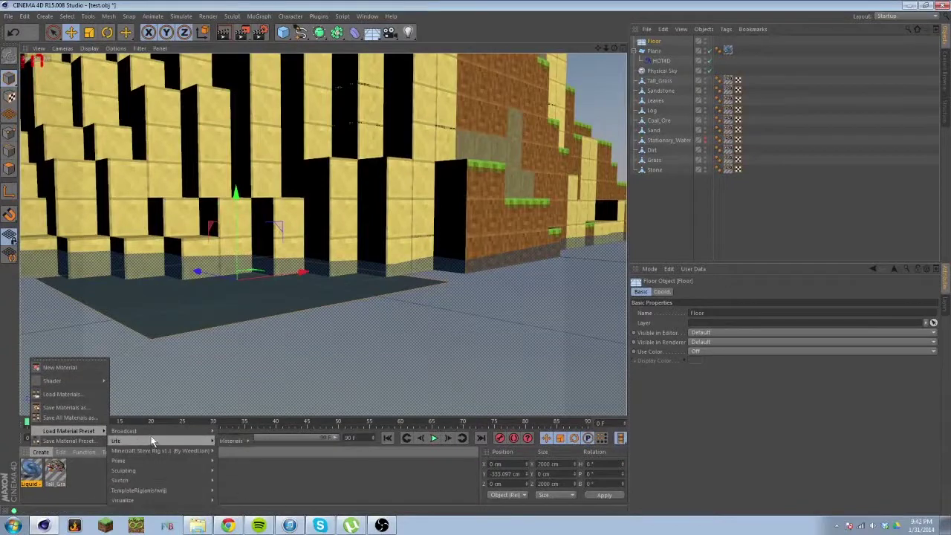
{"action": "mouse_move", "coordinate": [190, 431]}
{"action": "mouse_move", "coordinate": [238, 434]}
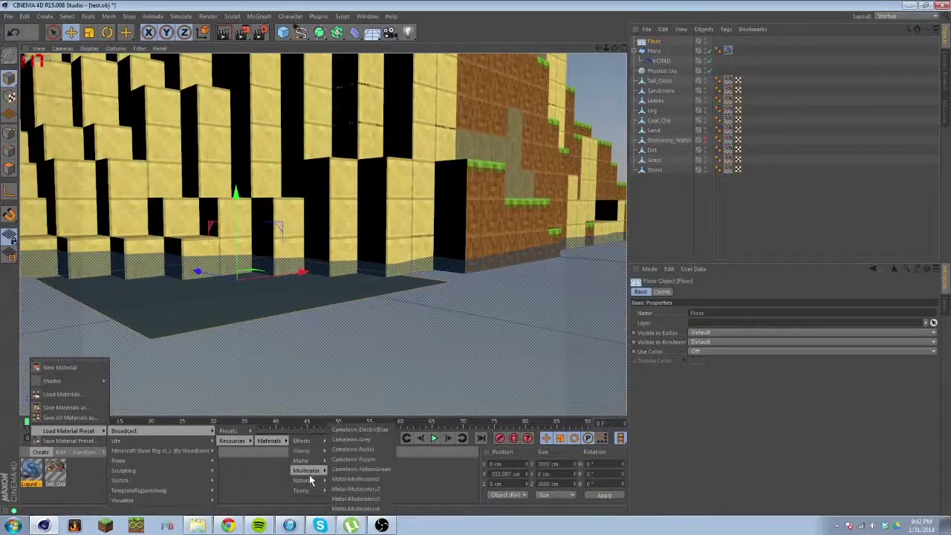
{"action": "mouse_move", "coordinate": [310, 481]}
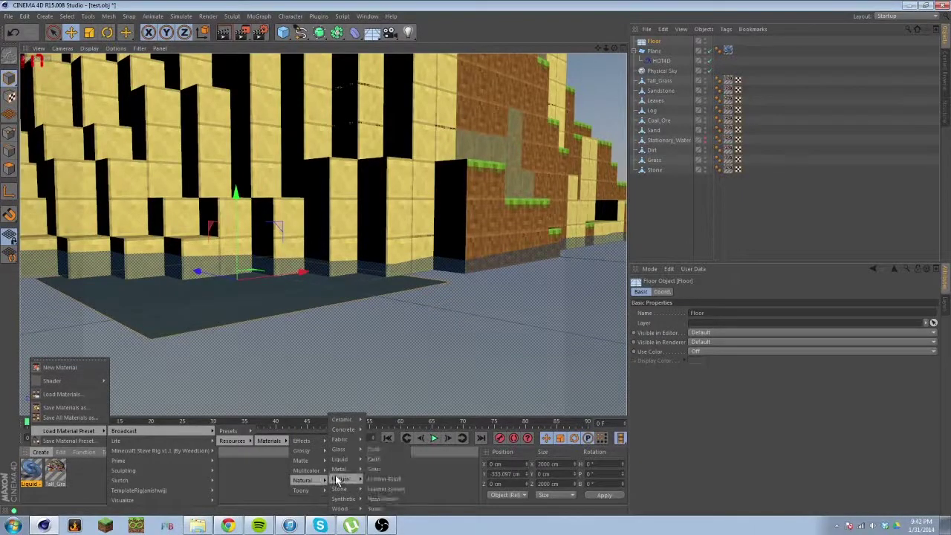
{"action": "mouse_move", "coordinate": [352, 451]}
{"action": "mouse_move", "coordinate": [353, 499]}
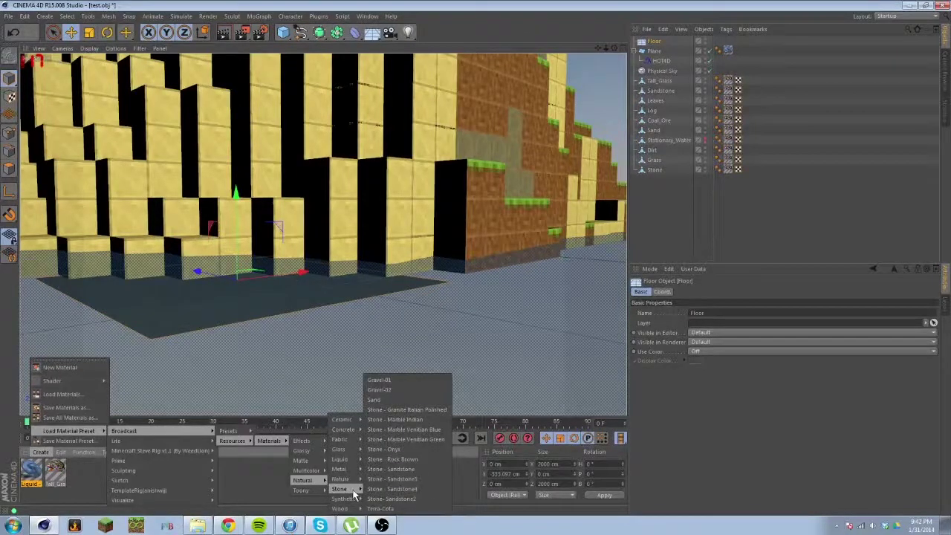
{"action": "left_click", "coordinate": [383, 402]}
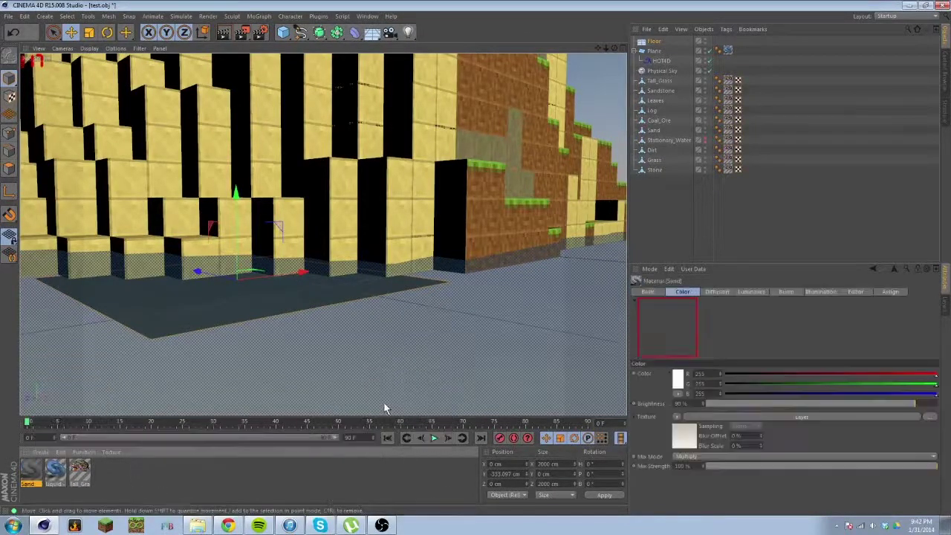
{"action": "left_click_drag", "start_coordinate": [36, 476], "coordinate": [138, 329]}
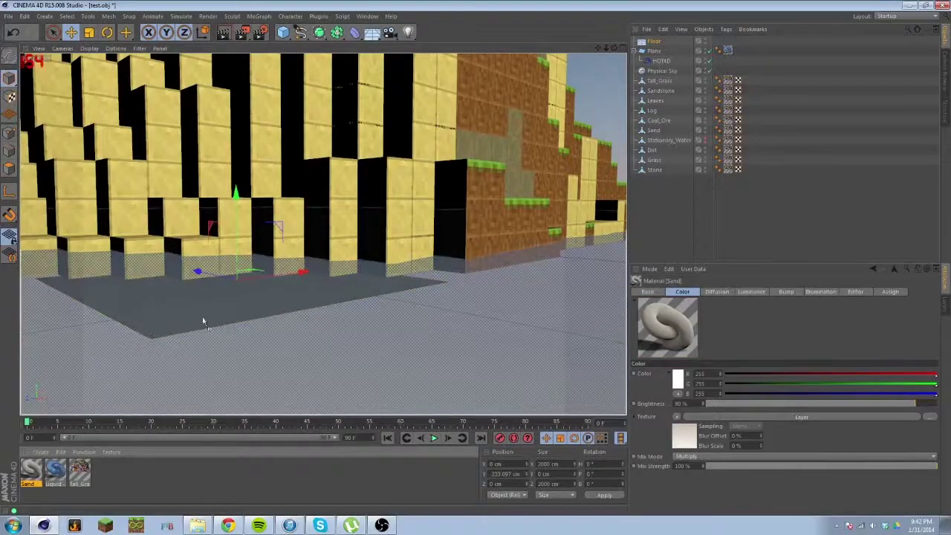
{"action": "left_click_drag", "start_coordinate": [657, 43], "coordinate": [656, 42]}
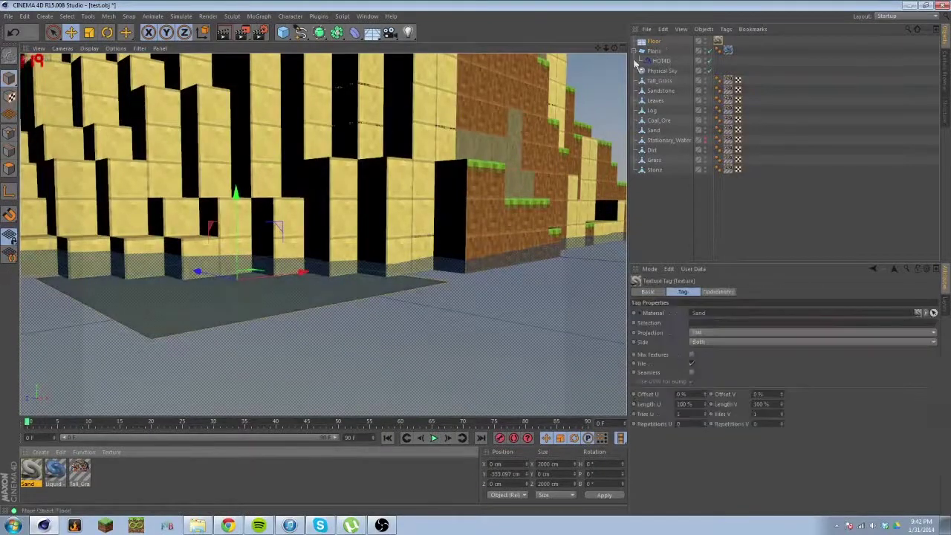
- Test-render the shoreline from a higher angle to check the sand floor through the water
{"action": "left_click_drag", "start_coordinate": [365, 232], "coordinate": [420, 331], "text": "alt"}
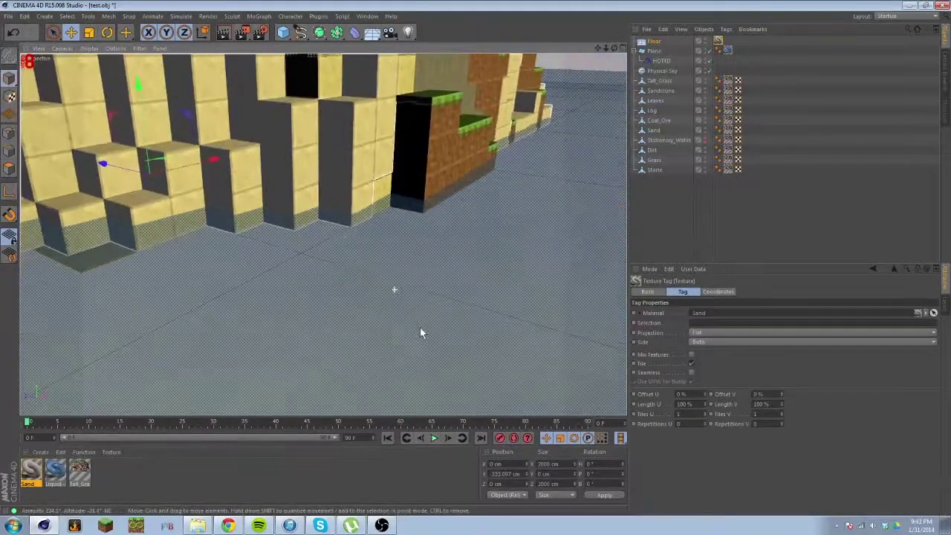
{"action": "left_click", "coordinate": [218, 34]}
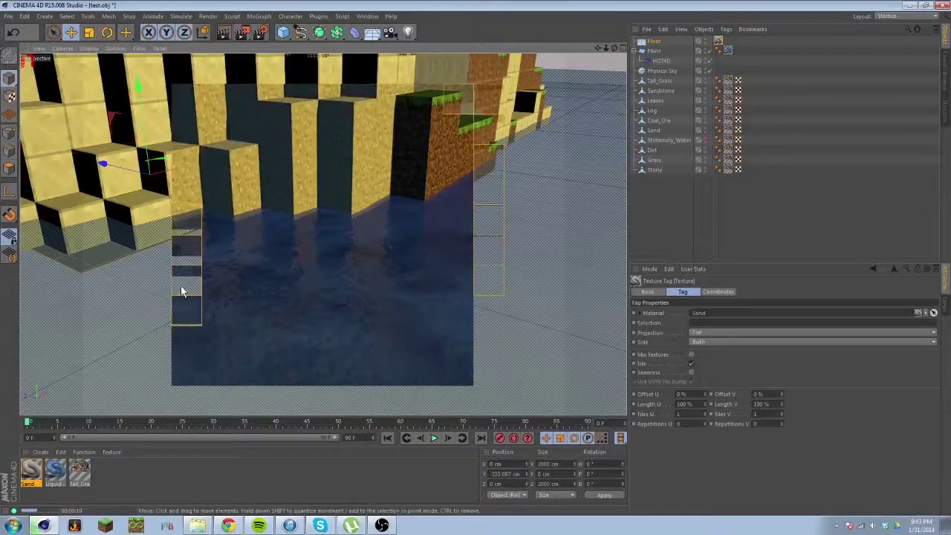
- Move the Floor to about -2230 cm along Z and set its Y position to 0 cm
{"action": "left_click", "coordinate": [653, 43]}
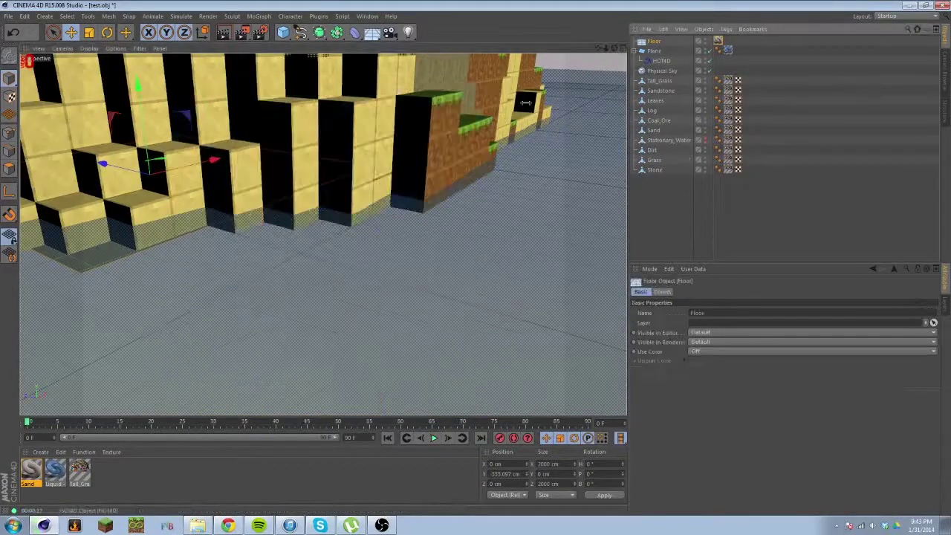
{"action": "left_click_drag", "start_coordinate": [117, 170], "coordinate": [520, 97]}
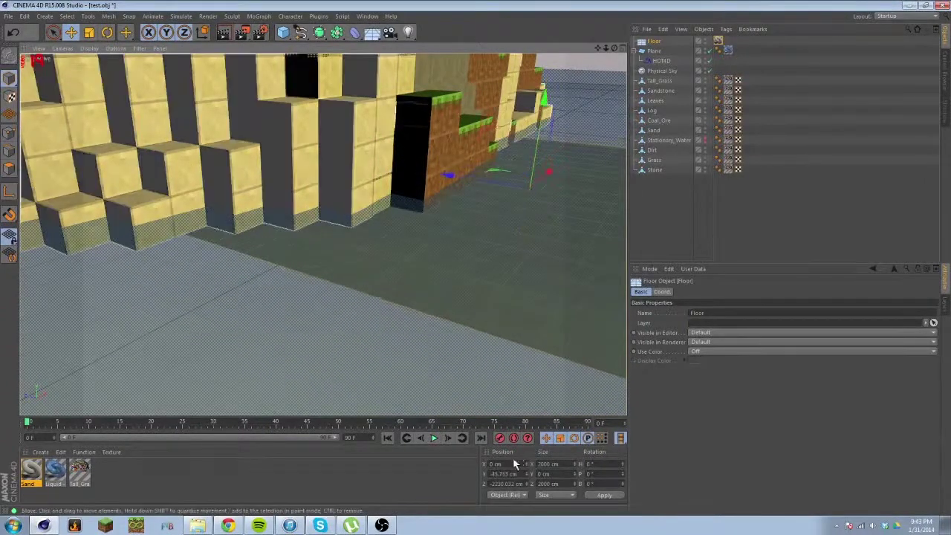
{"action": "left_click_drag", "start_coordinate": [522, 475], "coordinate": [511, 475]}
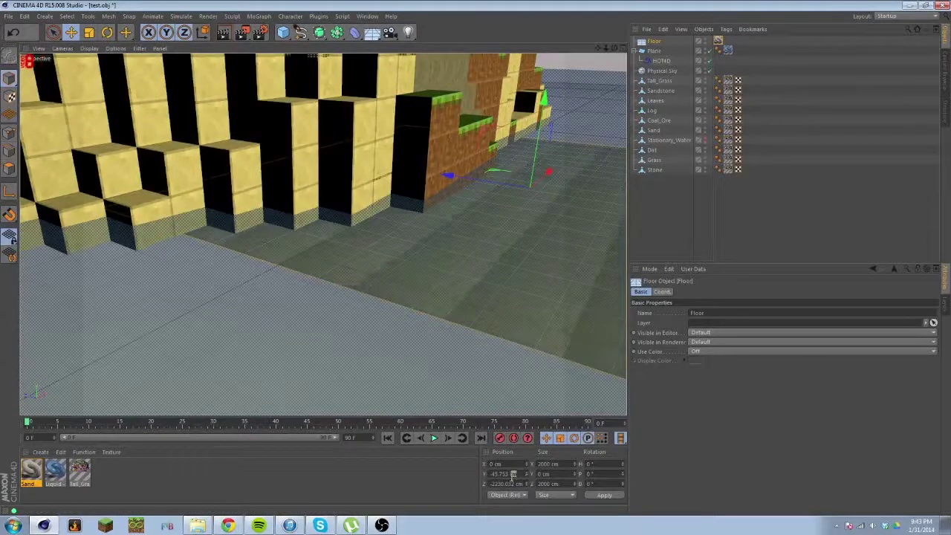
{"action": "key", "text": "Return"}
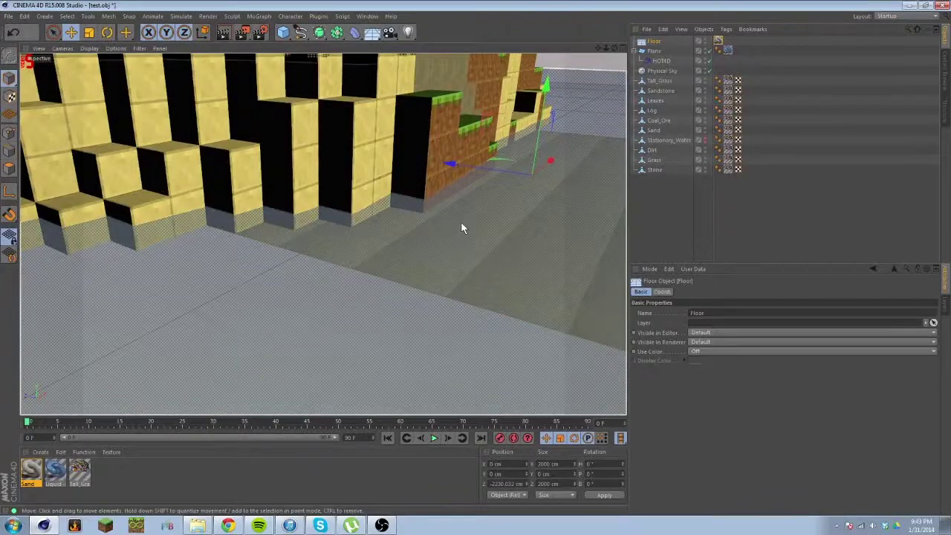
- Render the shoreline with the repositioned floor, and render a wider view of the whole island and its water
{"action": "key", "text": "ctrl+r"}
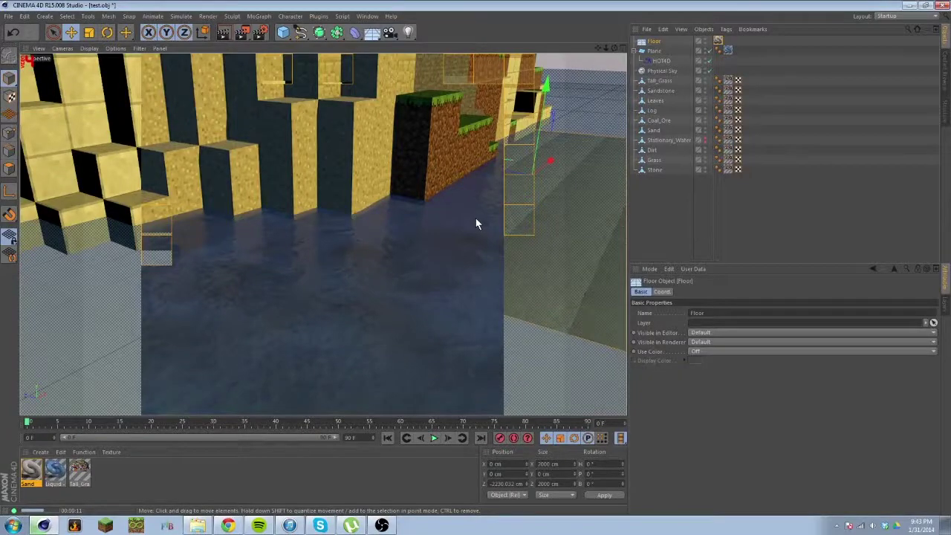
{"action": "left_click_drag", "start_coordinate": [475, 219], "coordinate": [285, 245], "text": "alt"}
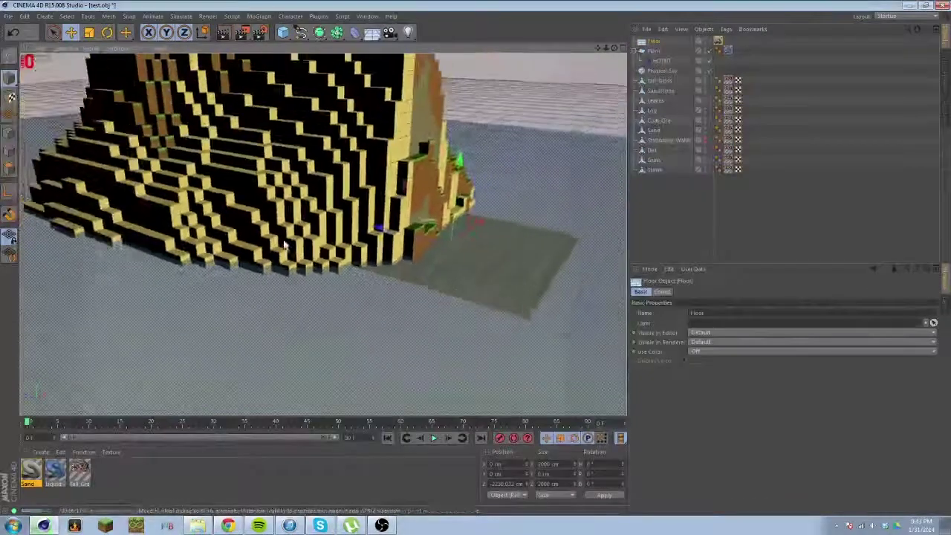
{"action": "middle_click_drag", "start_coordinate": [285, 245], "coordinate": [372, 308], "text": "alt"}
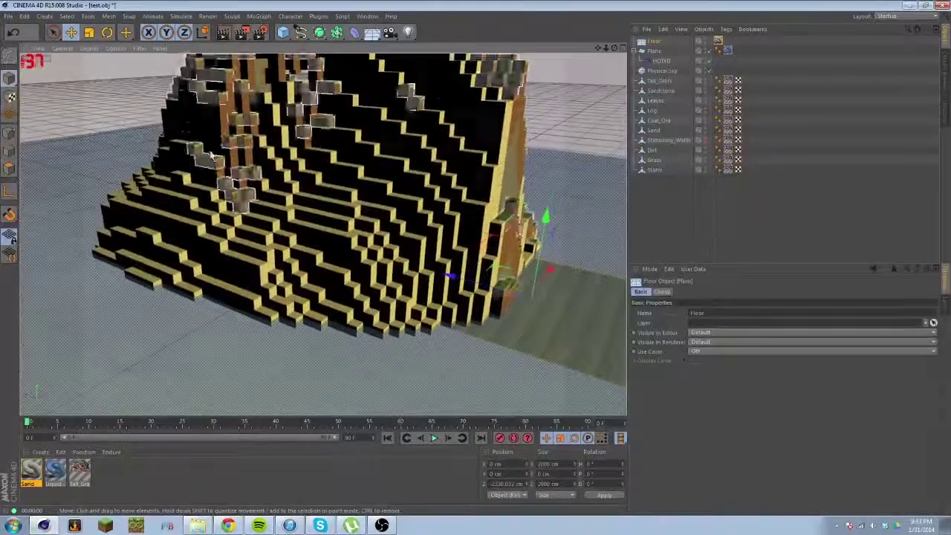
{"action": "left_click", "coordinate": [228, 34]}
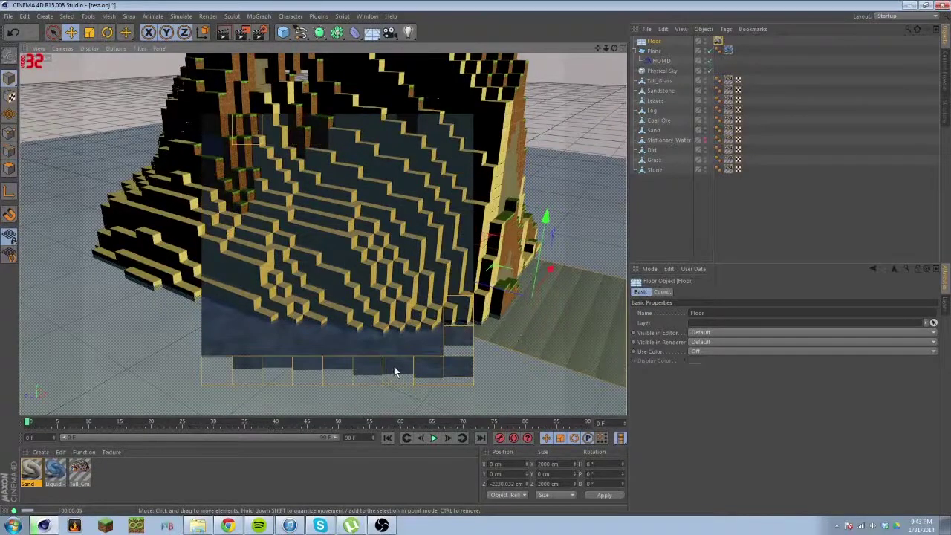
{"action": "left_click", "coordinate": [375, 311]}
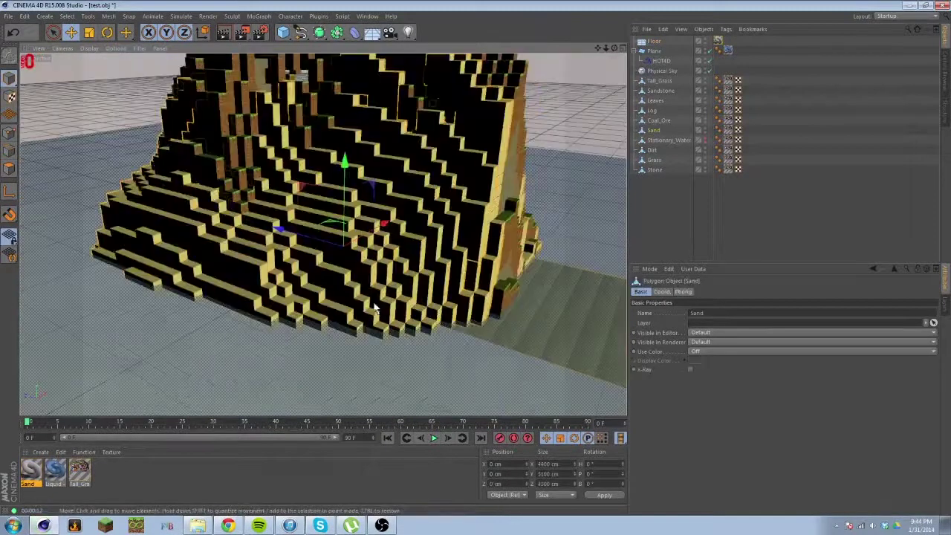
- Create a new project and add a Plane enlarged to about 1156 cm wide and 1288 cm high
{"action": "left_click", "coordinate": [8, 17]}
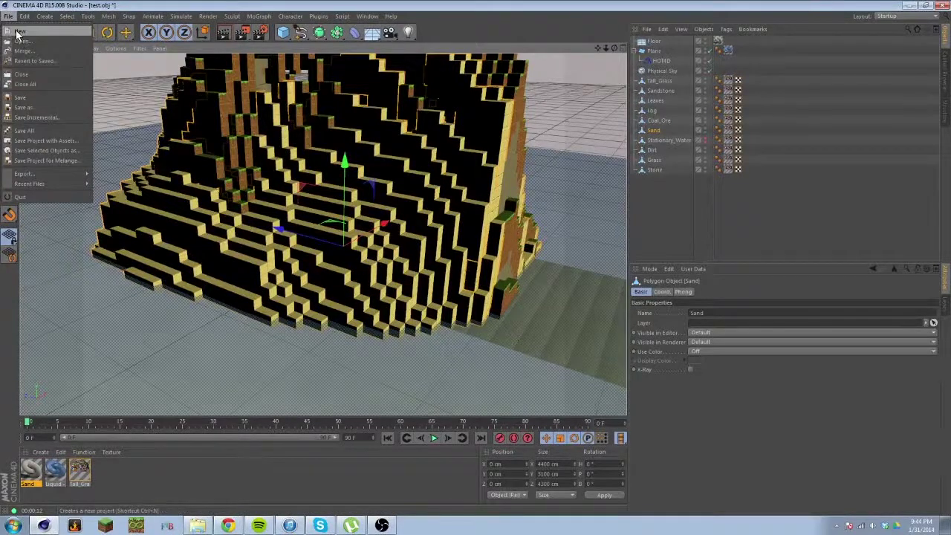
{"action": "left_click", "coordinate": [17, 31]}
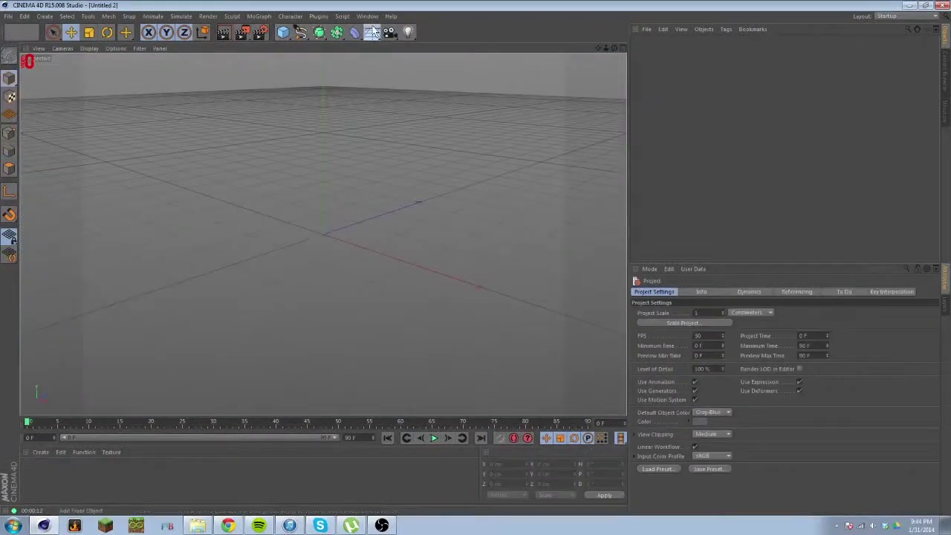
{"action": "left_click", "coordinate": [374, 32]}
{"action": "left_click", "coordinate": [283, 34]}
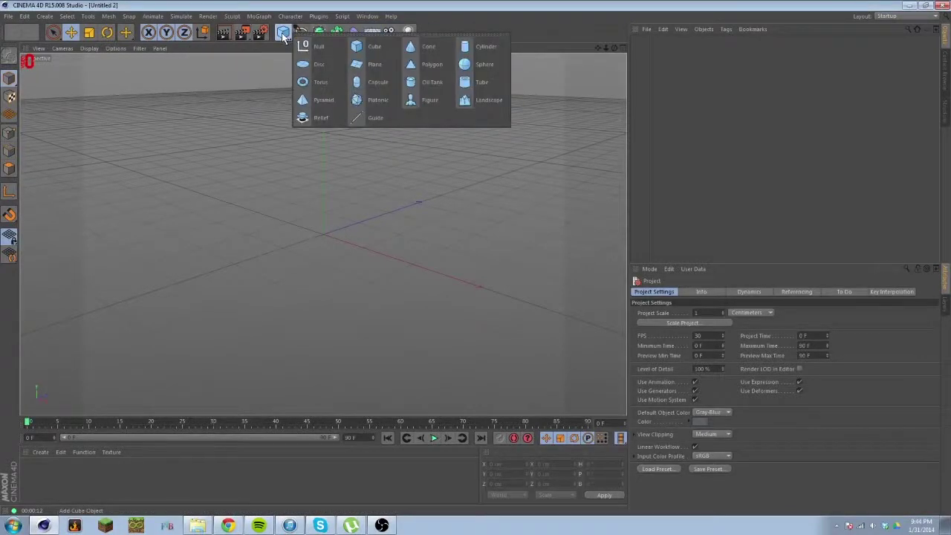
{"action": "left_click", "coordinate": [363, 67]}
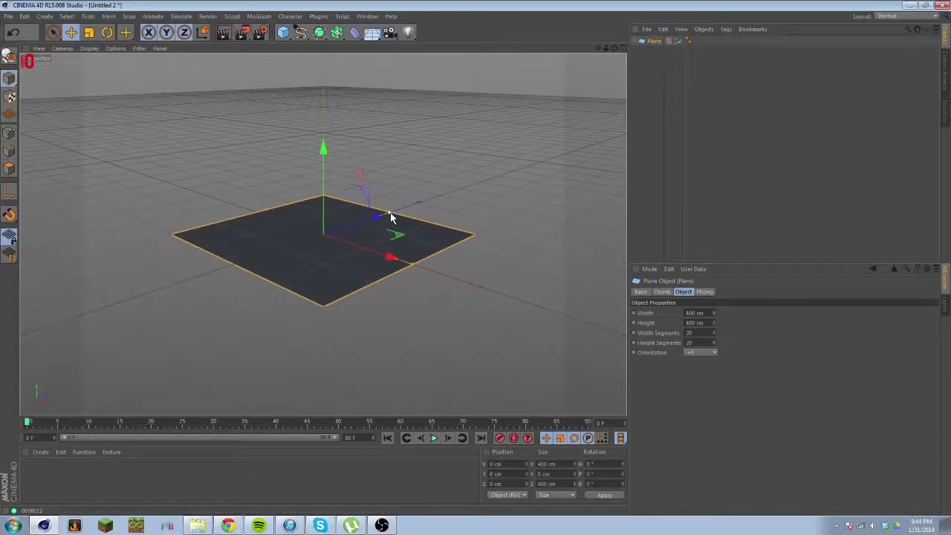
{"action": "left_click_drag", "start_coordinate": [388, 215], "coordinate": [479, 203]}
{"action": "left_click_drag", "start_coordinate": [412, 266], "coordinate": [702, 362]}
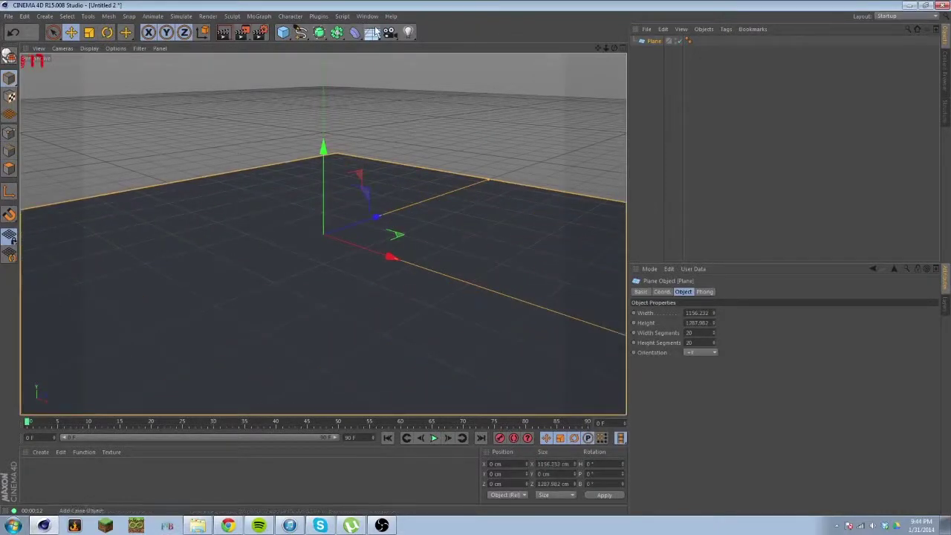
- Add a HOT4D deformer as a child of the Plane and view the waves from a lower angle
{"action": "left_click", "coordinate": [318, 15]}
{"action": "left_click", "coordinate": [353, 74]}
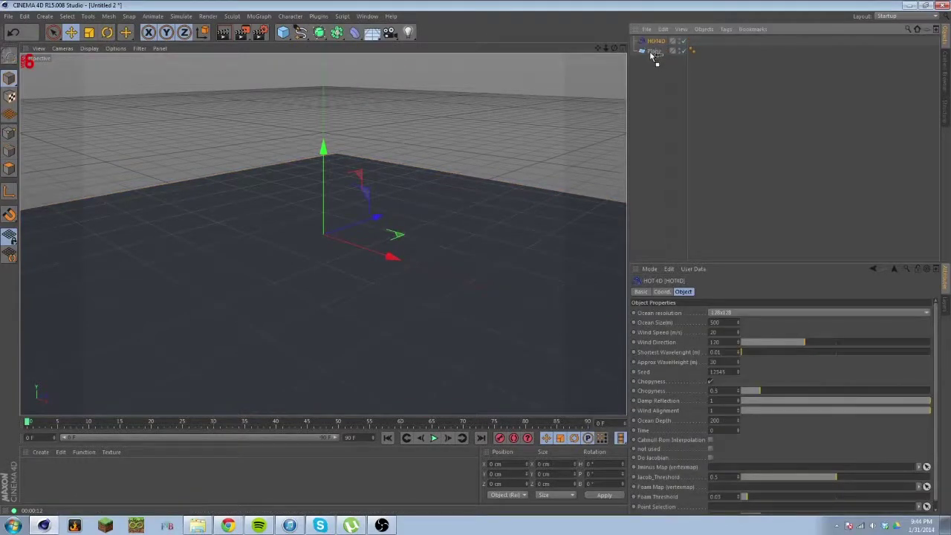
{"action": "left_click_drag", "start_coordinate": [650, 55], "coordinate": [648, 51]}
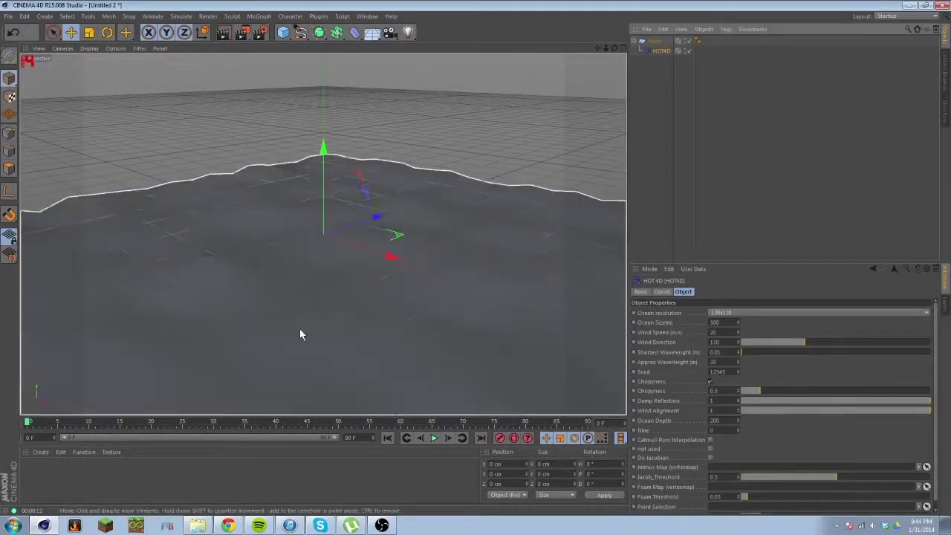
{"action": "left_click_drag", "start_coordinate": [299, 329], "coordinate": [51, 451], "text": "alt"}
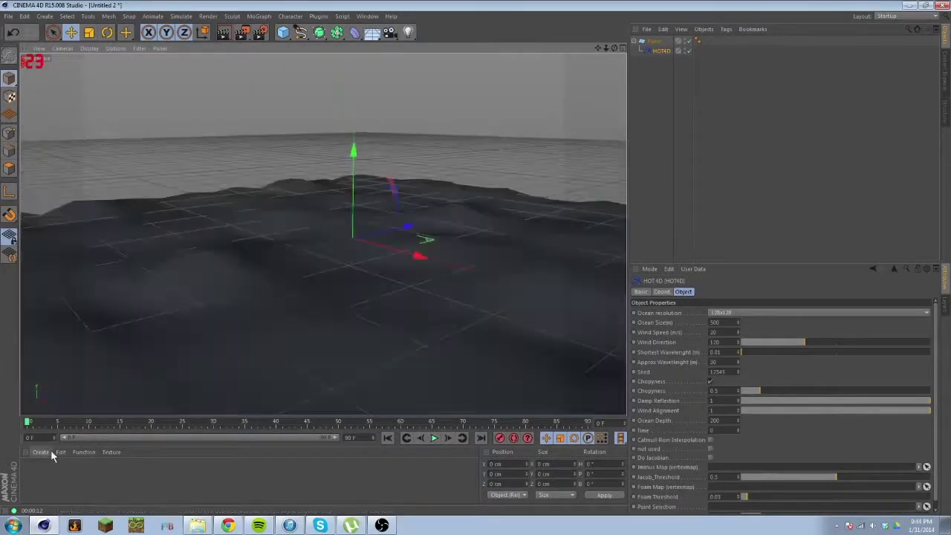
- Check the water material used in the test.obj project and return to the Untitled 2 project
{"action": "left_click", "coordinate": [51, 451]}
{"action": "mouse_move", "coordinate": [53, 431]}
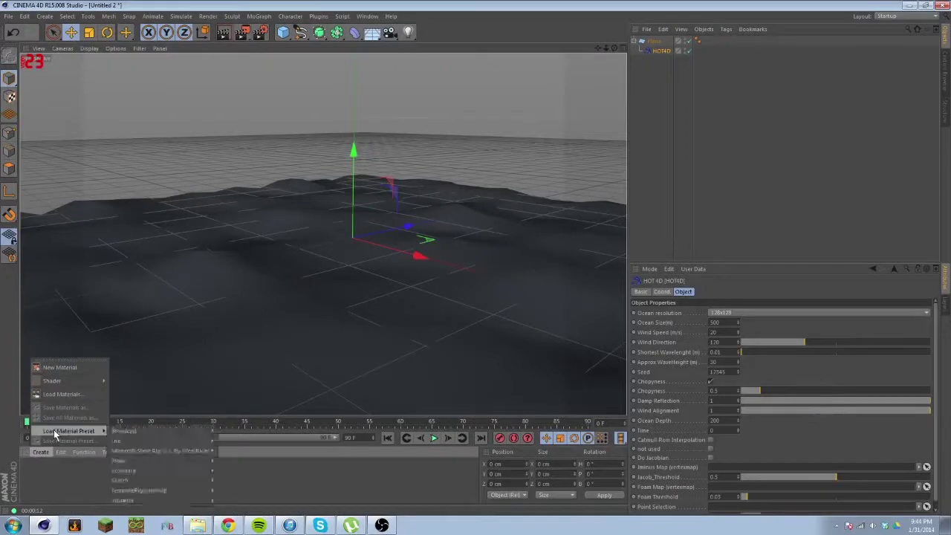
{"action": "left_click", "coordinate": [367, 15]}
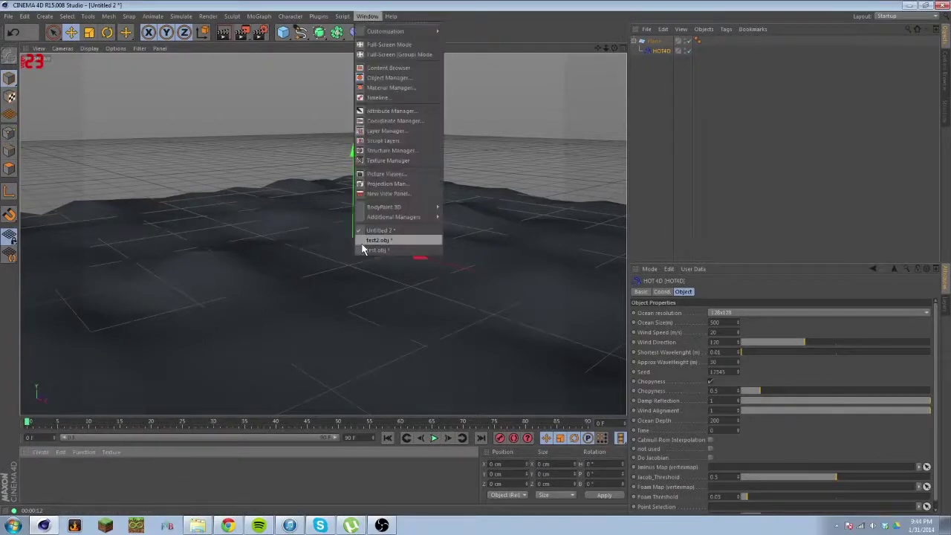
{"action": "left_click", "coordinate": [364, 251]}
{"action": "left_click", "coordinate": [59, 482]}
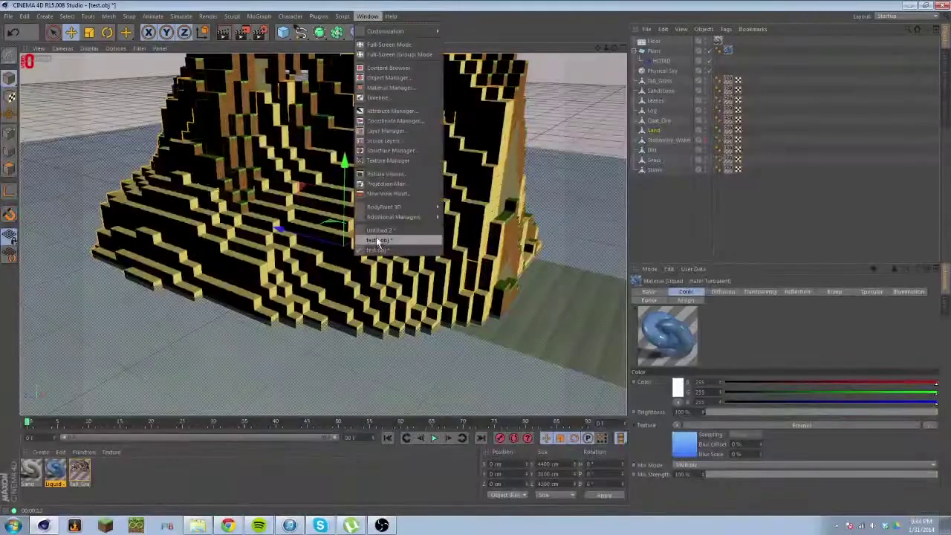
{"action": "left_click", "coordinate": [378, 249]}
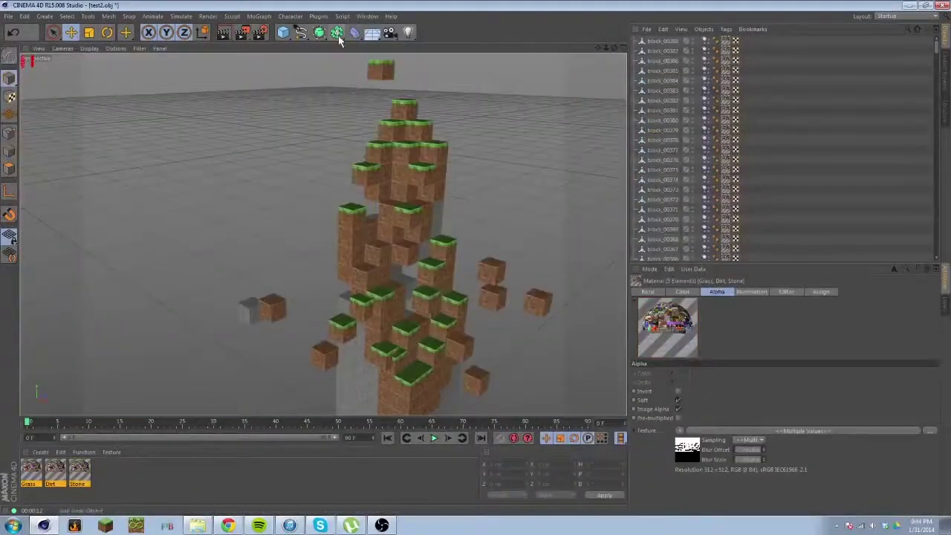
{"action": "left_click", "coordinate": [366, 16]}
{"action": "left_click", "coordinate": [379, 231]}
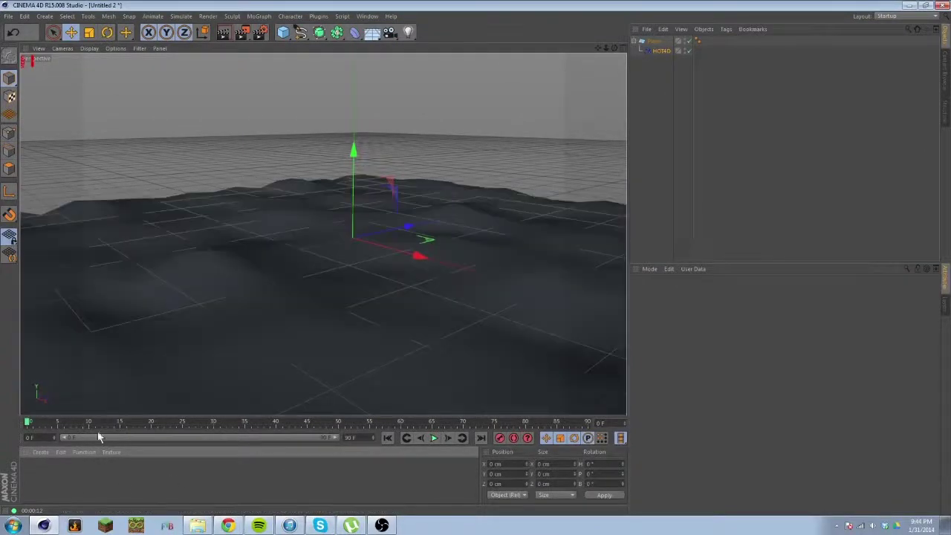
- Load the Liquid - Water Turbulent preset from the Broadcast natural liquid materials and apply it to the Plane
{"action": "left_click", "coordinate": [41, 451]}
{"action": "mouse_move", "coordinate": [51, 432]}
{"action": "mouse_move", "coordinate": [116, 431]}
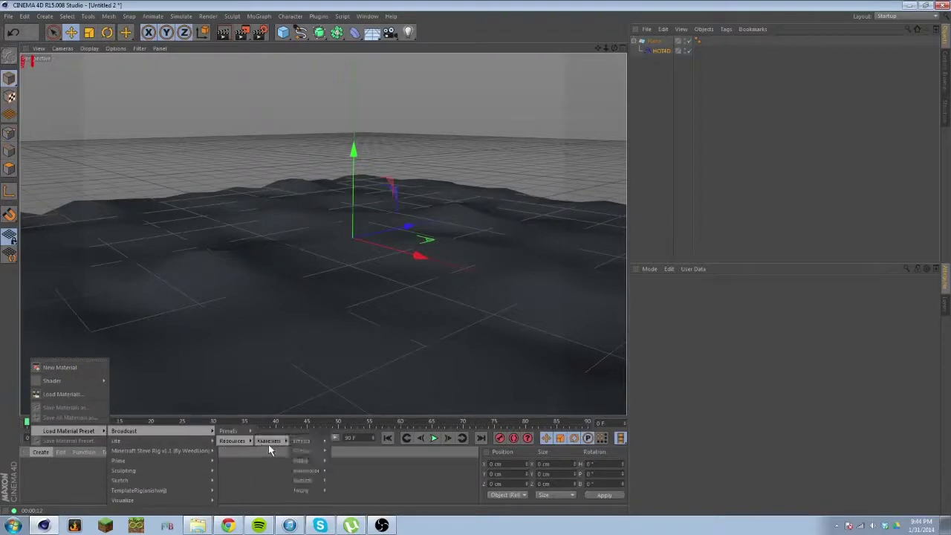
{"action": "mouse_move", "coordinate": [270, 443]}
{"action": "mouse_move", "coordinate": [303, 481]}
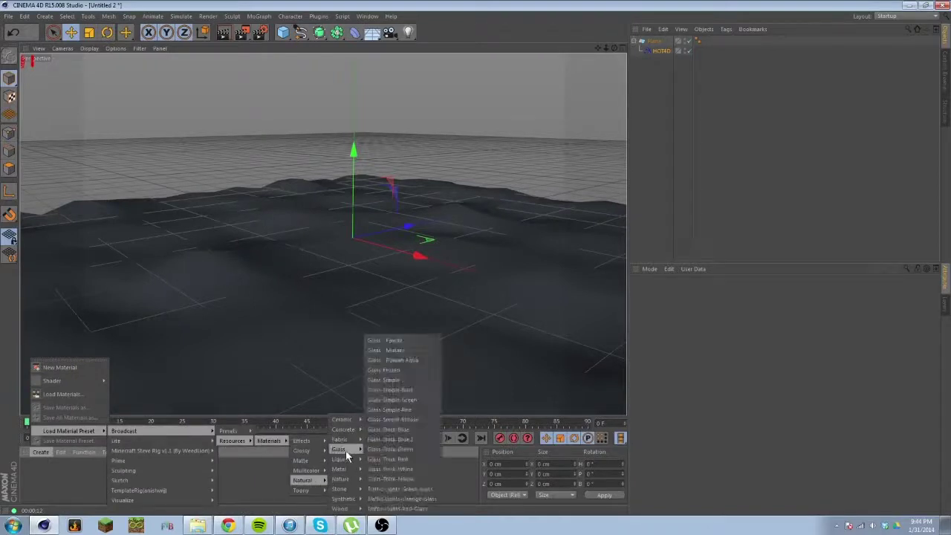
{"action": "mouse_move", "coordinate": [343, 459]}
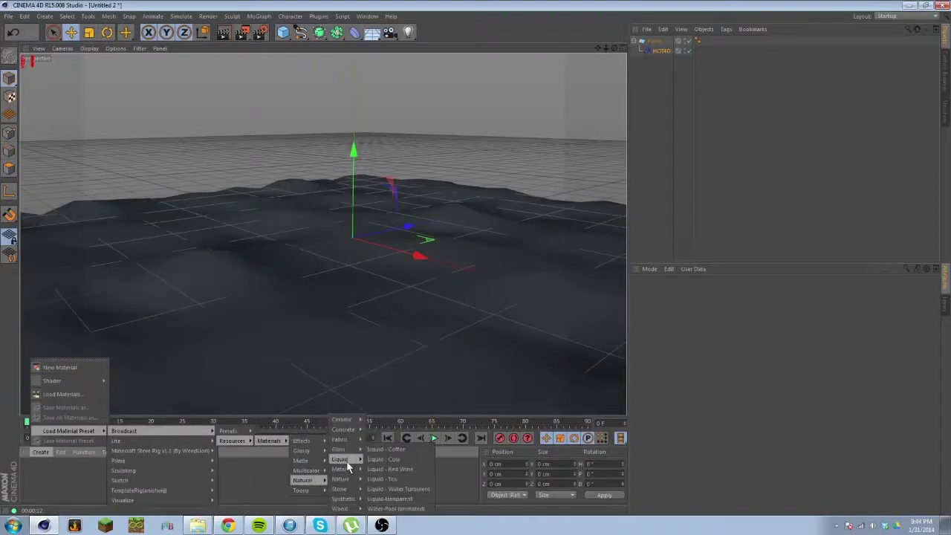
{"action": "left_click", "coordinate": [402, 490]}
{"action": "left_click_drag", "start_coordinate": [47, 467], "coordinate": [195, 357]}
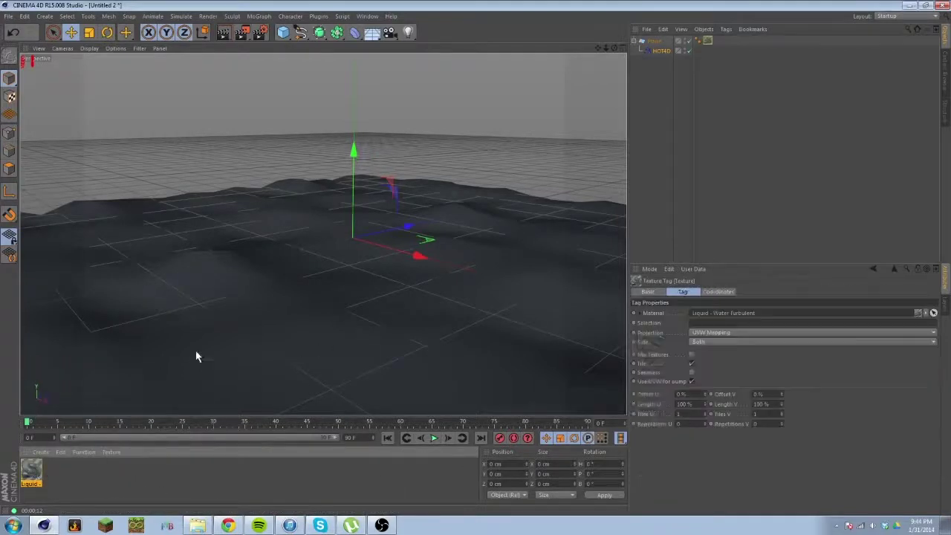
- Render the view of the waves with the water material applied
{"action": "left_click", "coordinate": [223, 33]}
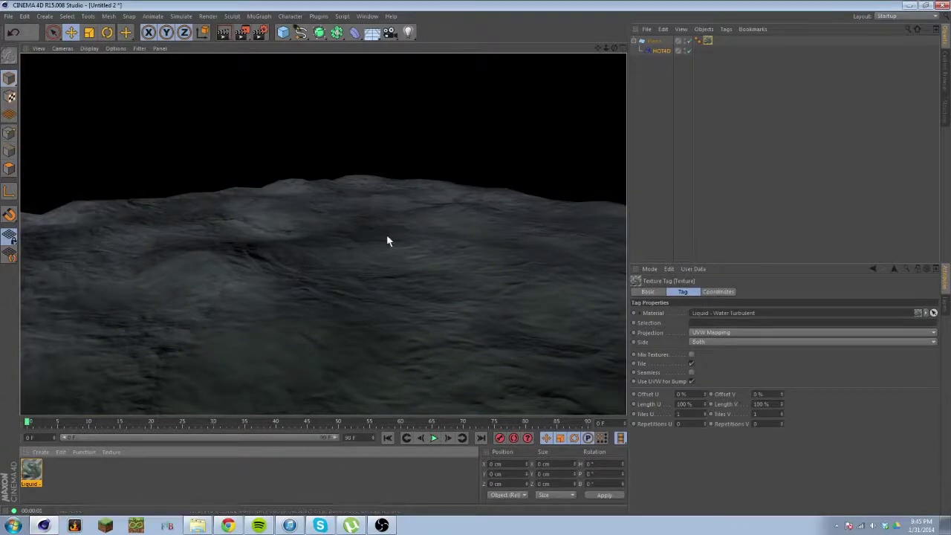
{"action": "key", "text": "9"}
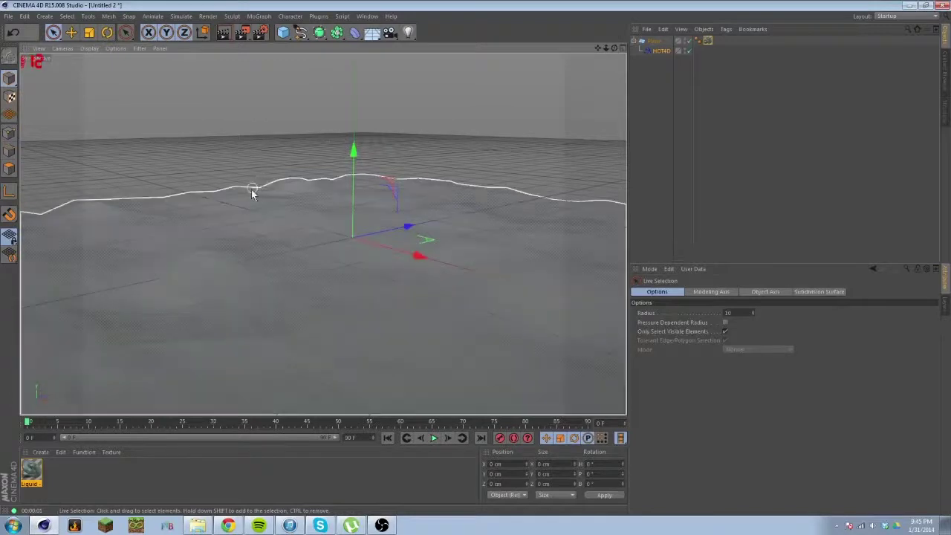
{"action": "key", "text": "e"}
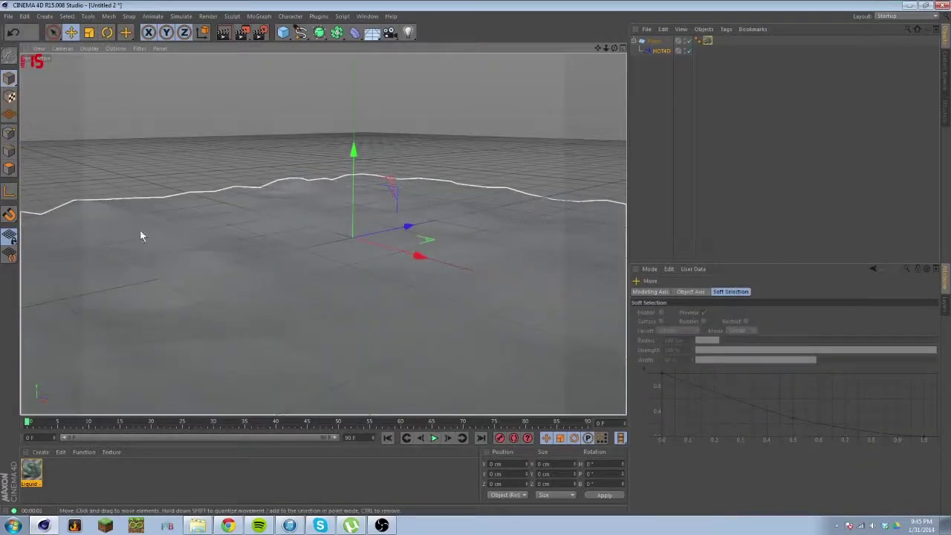
- Remove the water texture tag from the Plane and view the bare waves from a different angle
{"action": "left_click", "coordinate": [706, 41]}
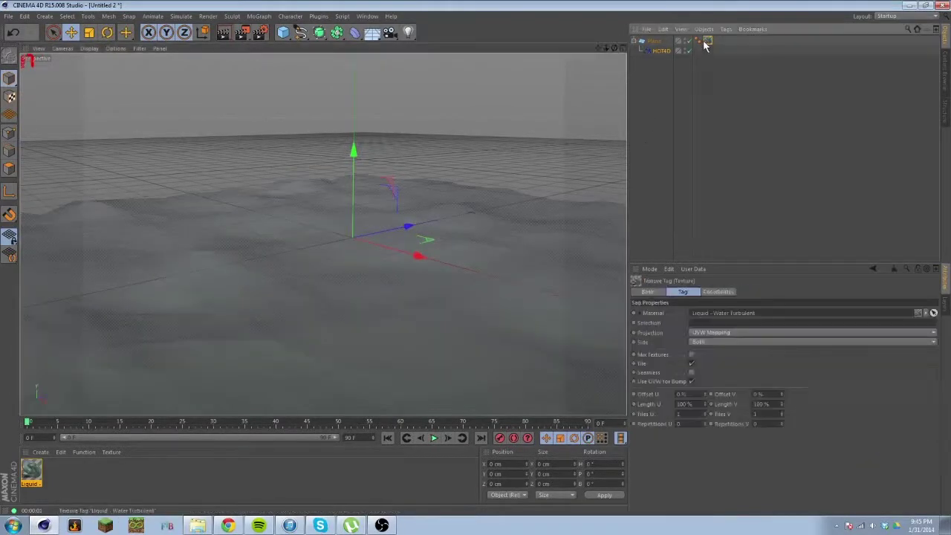
{"action": "key", "text": "Delete"}
{"action": "left_click_drag", "start_coordinate": [342, 306], "coordinate": [291, 286], "text": "alt"}
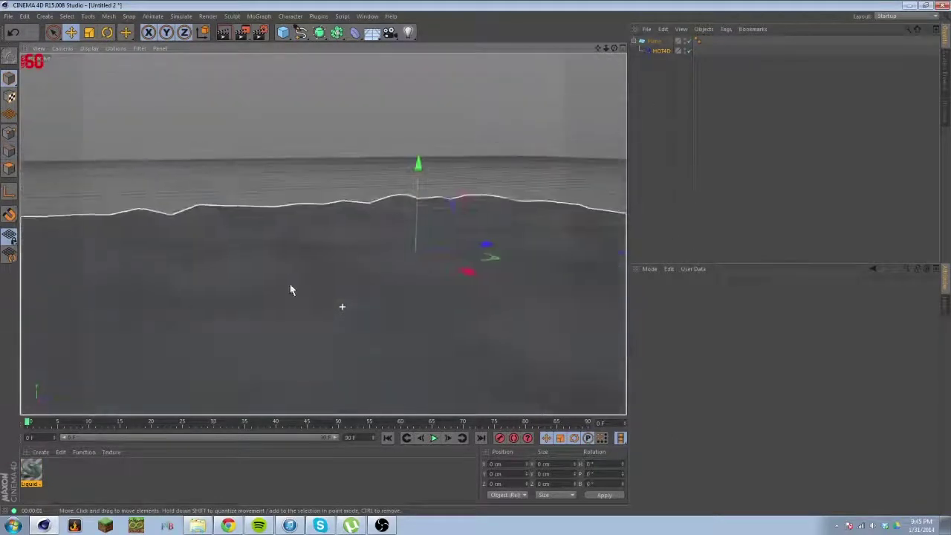
- Set the HOT4D ocean size to 410 m, wind direction to 117, shortest wavelength to 10 m and approximate wave height to about 9 m
{"action": "left_click", "coordinate": [660, 50]}
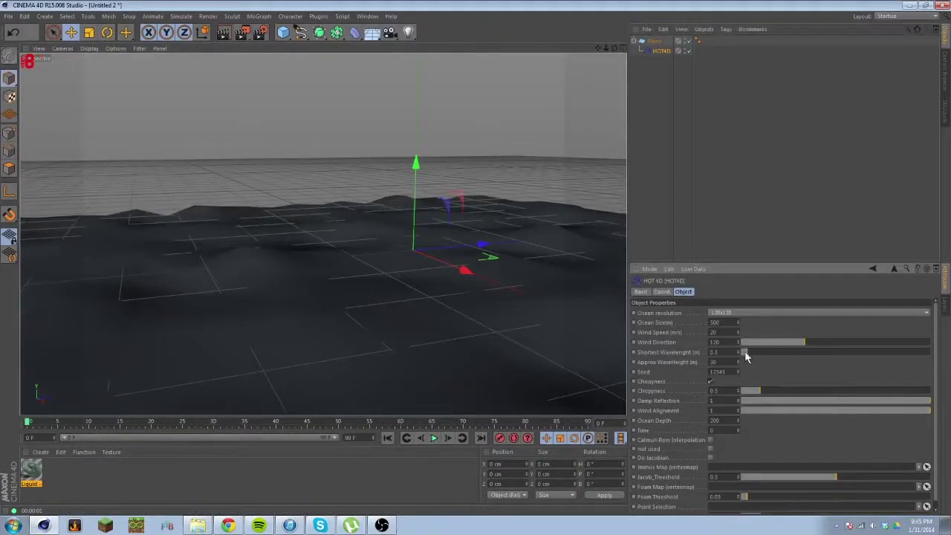
{"action": "left_click_drag", "start_coordinate": [744, 355], "coordinate": [841, 376]}
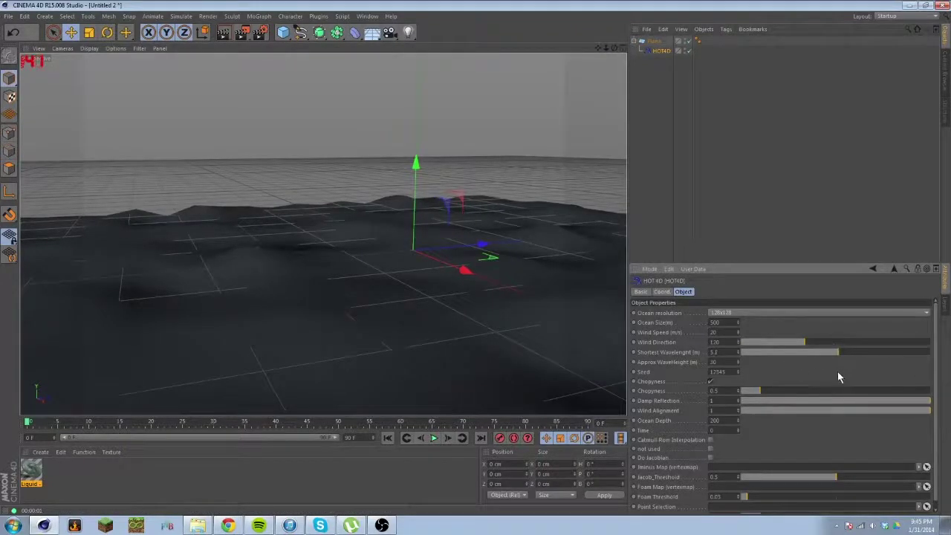
{"action": "mouse_move", "coordinate": [787, 344]}
{"action": "left_mouse_down"}
{"action": "mouse_move", "coordinate": [837, 339]}
{"action": "mouse_move", "coordinate": [804, 343]}
{"action": "left_mouse_up"}
{"action": "left_click_drag", "start_coordinate": [738, 323], "coordinate": [737, 298]}
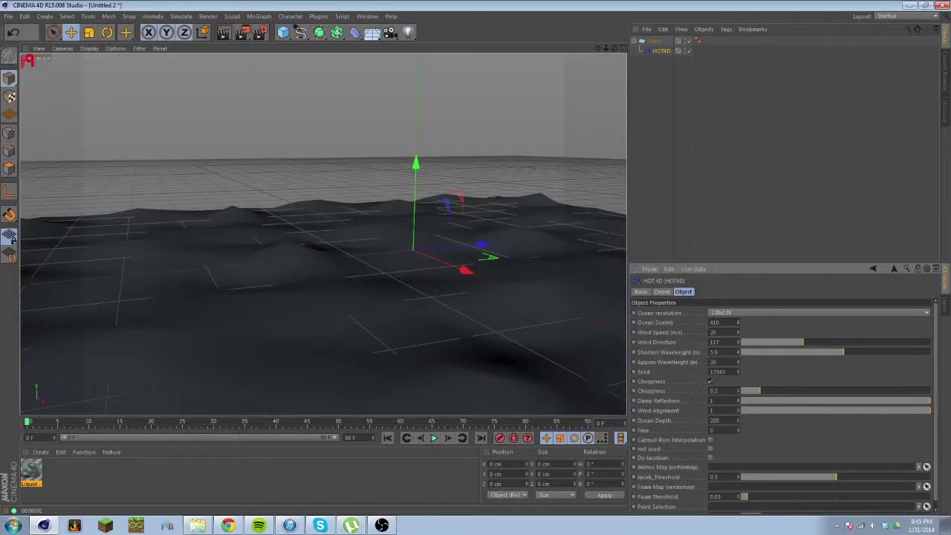
{"action": "left_click_drag", "start_coordinate": [843, 351], "coordinate": [930, 351]}
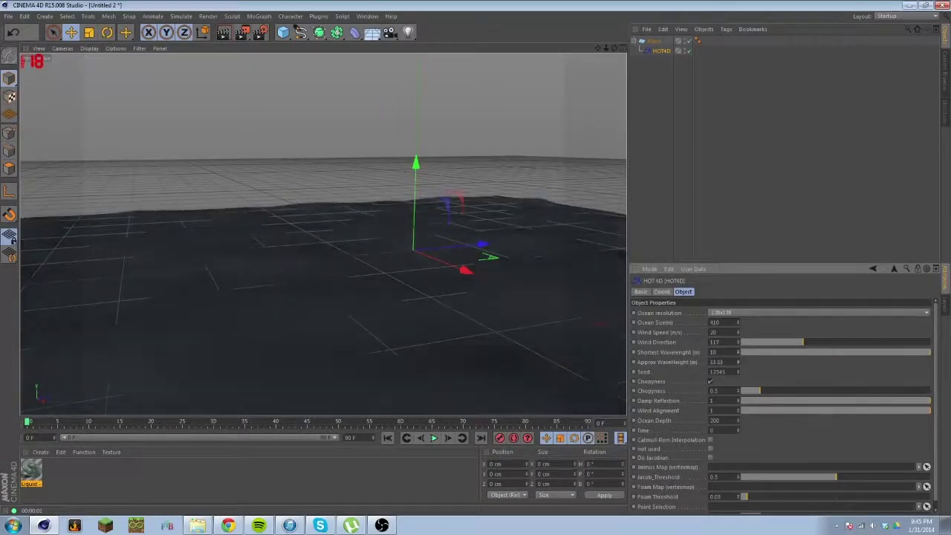
{"action": "mouse_move", "coordinate": [738, 362]}
{"action": "left_mouse_down"}
{"action": "mouse_move", "coordinate": [738, 67]}
{"action": "mouse_move", "coordinate": [737, 355]}
{"action": "left_mouse_up"}
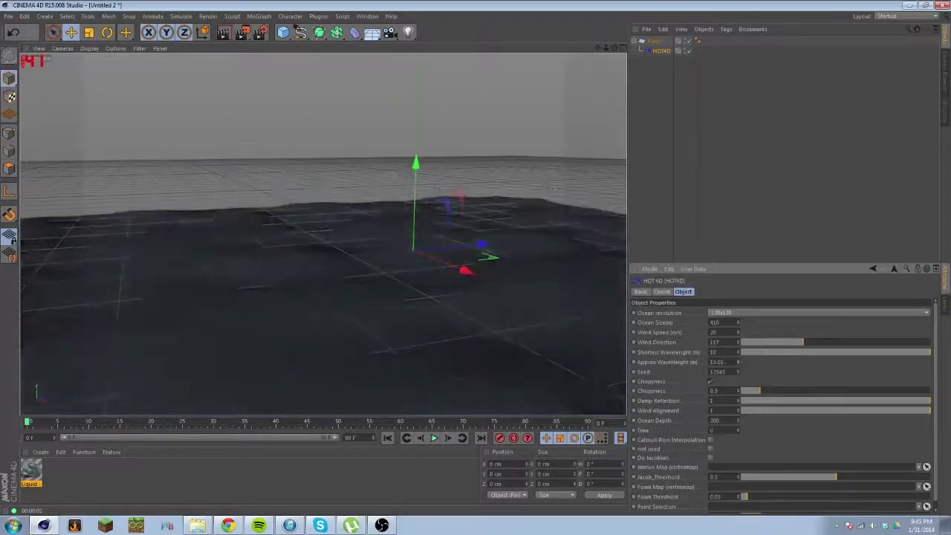
{"action": "left_click", "coordinate": [8, 15]}
{"action": "mouse_move", "coordinate": [38, 184]}
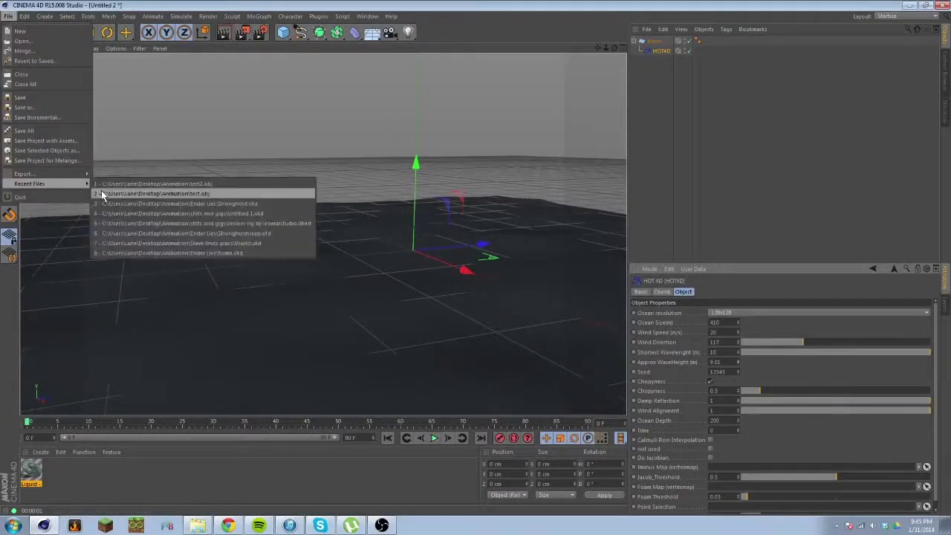
{"action": "left_click", "coordinate": [113, 195]}
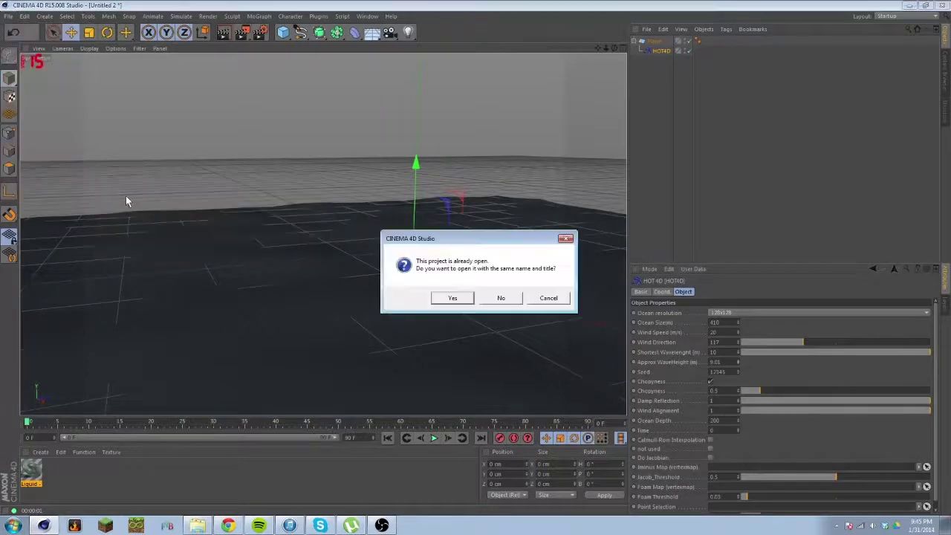
{"action": "left_click", "coordinate": [468, 297]}
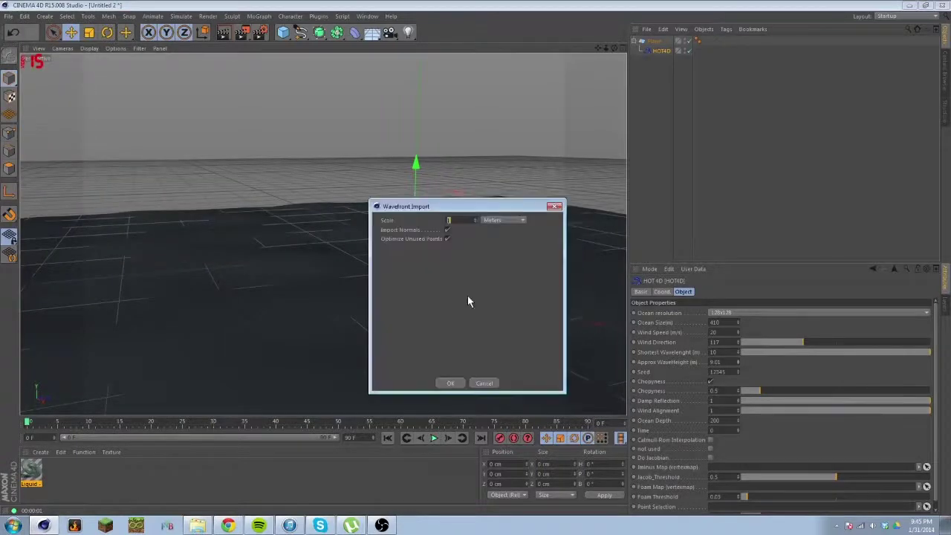
{"action": "left_click", "coordinate": [495, 382]}
- Switch to the already open test.obj project and render the island and its sunlit water from a higher angle
{"action": "left_click", "coordinate": [367, 16]}
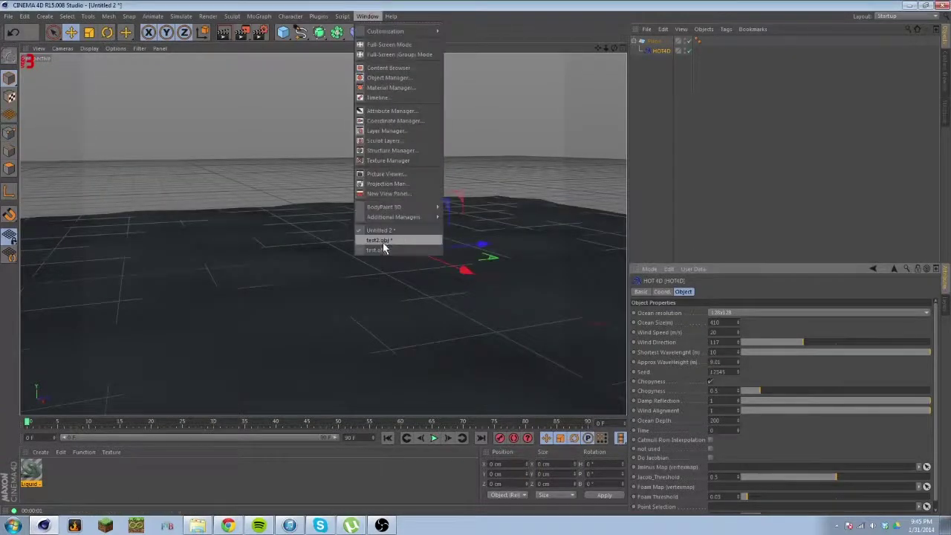
{"action": "left_click", "coordinate": [441, 246]}
{"action": "scroll", "coordinate": [435, 254], "scroll_direction": "down", "scroll_amount": 8}
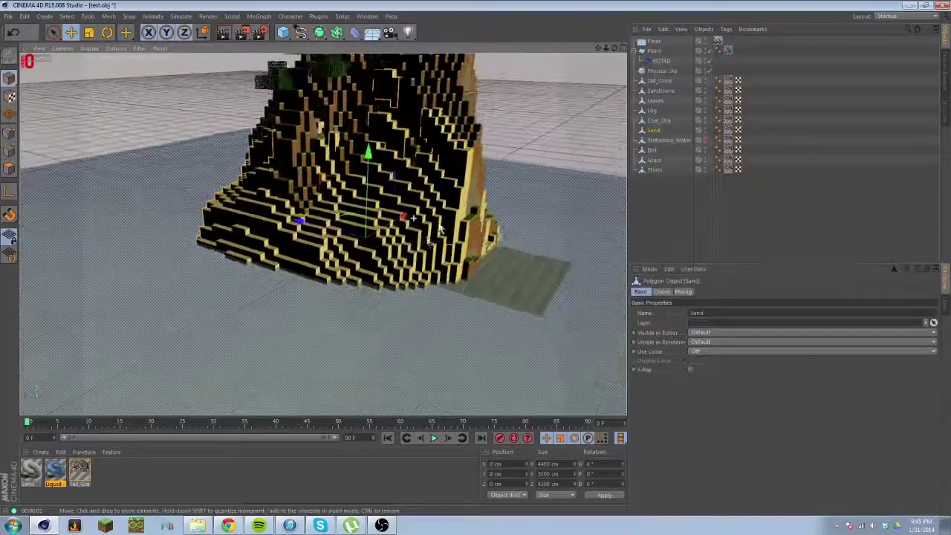
{"action": "left_click_drag", "start_coordinate": [488, 276], "coordinate": [435, 199], "text": "alt"}
{"action": "middle_click_drag", "start_coordinate": [434, 140], "coordinate": [352, 232], "text": "alt"}
{"action": "right_click_drag", "start_coordinate": [352, 232], "coordinate": [373, 242], "text": "alt"}
{"action": "left_click_drag", "start_coordinate": [374, 241], "coordinate": [586, 265], "text": "alt"}
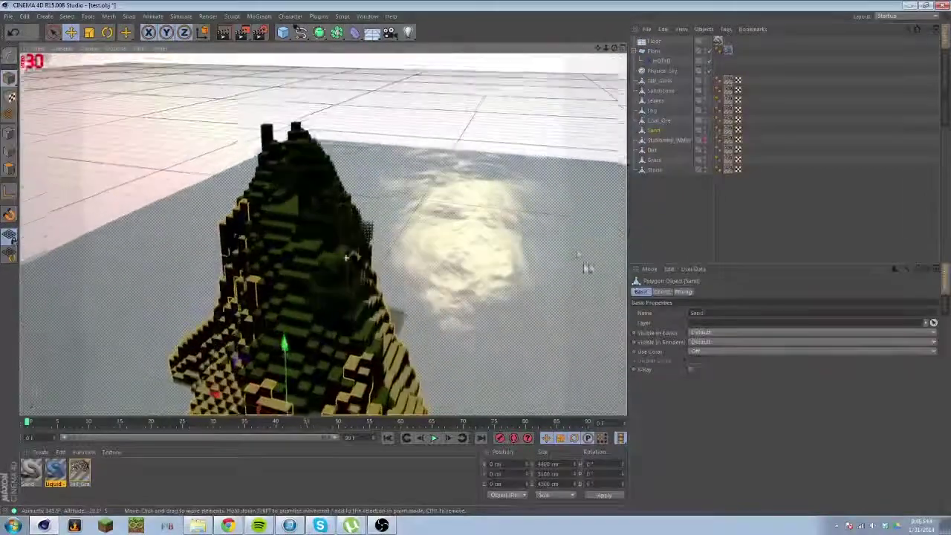
{"action": "left_click", "coordinate": [223, 34]}
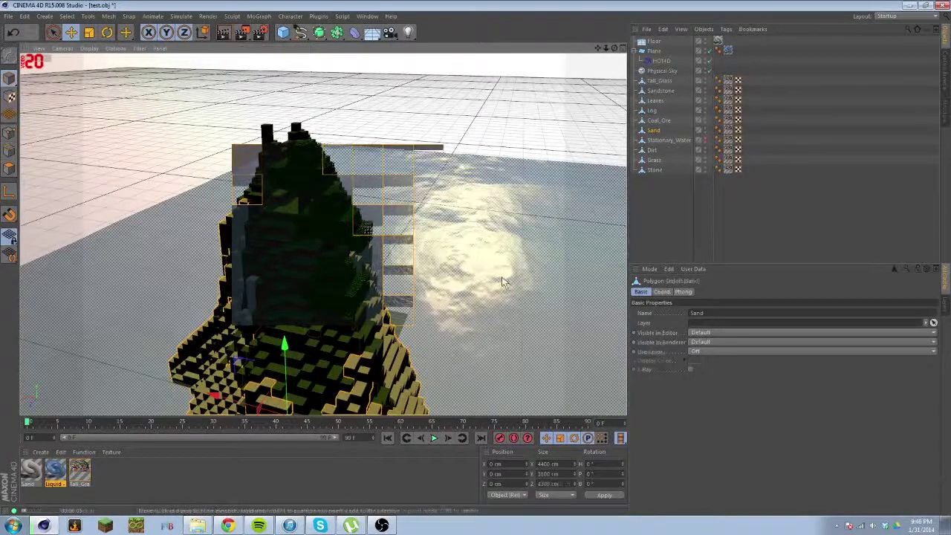
{"action": "left_click", "coordinate": [525, 318]}
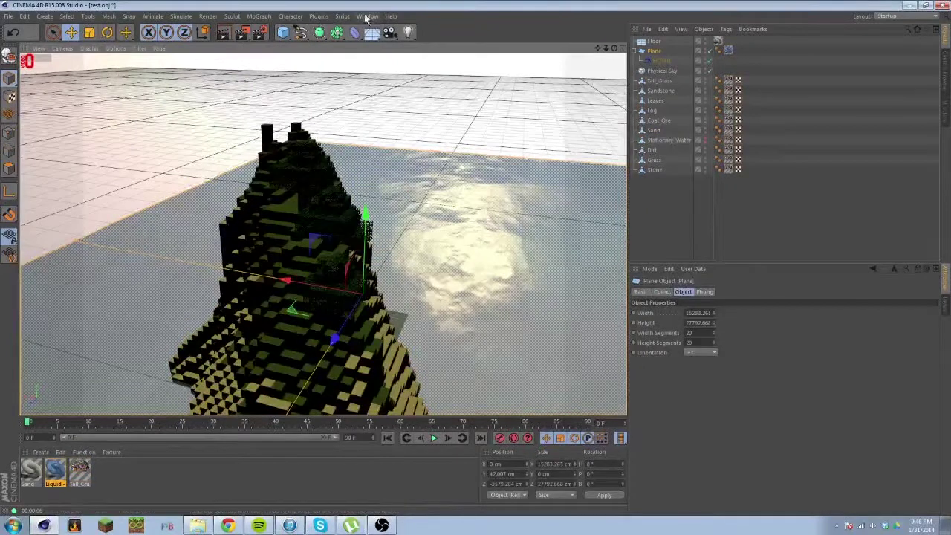